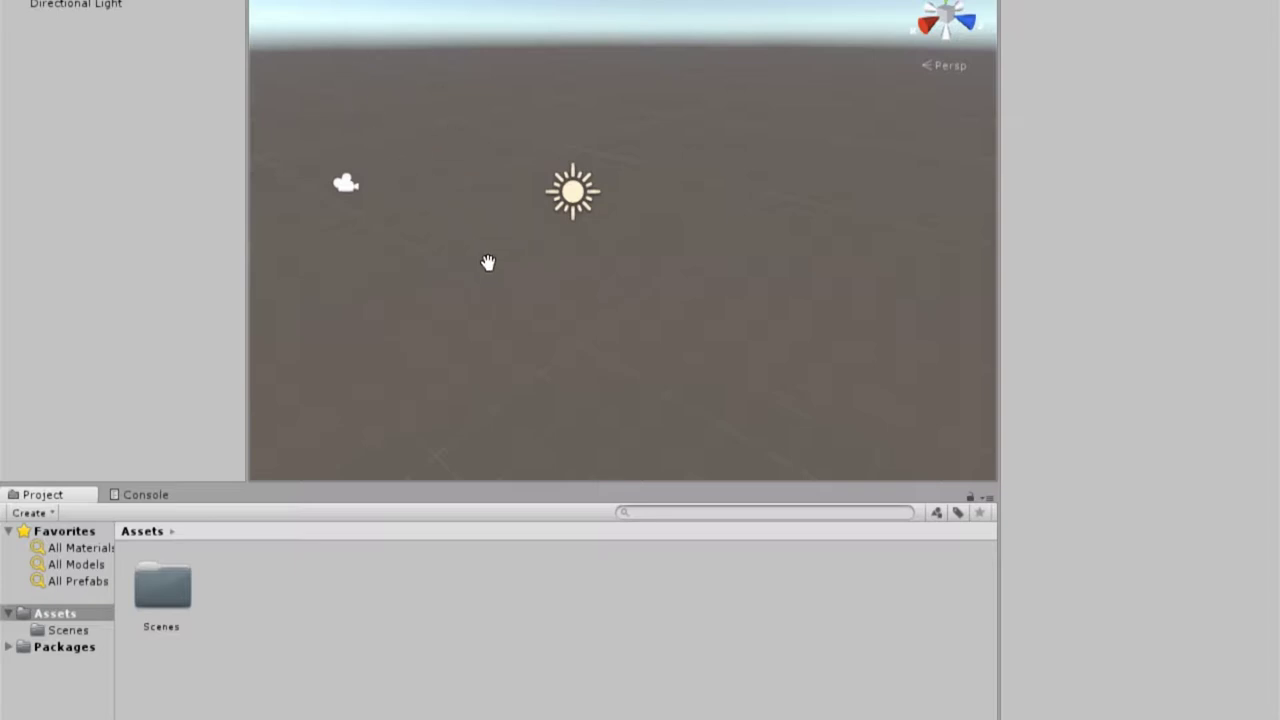
Step: Pan the Scene view to shift the directional light and camera icons right and down
drag(469, 296, 547, 306)
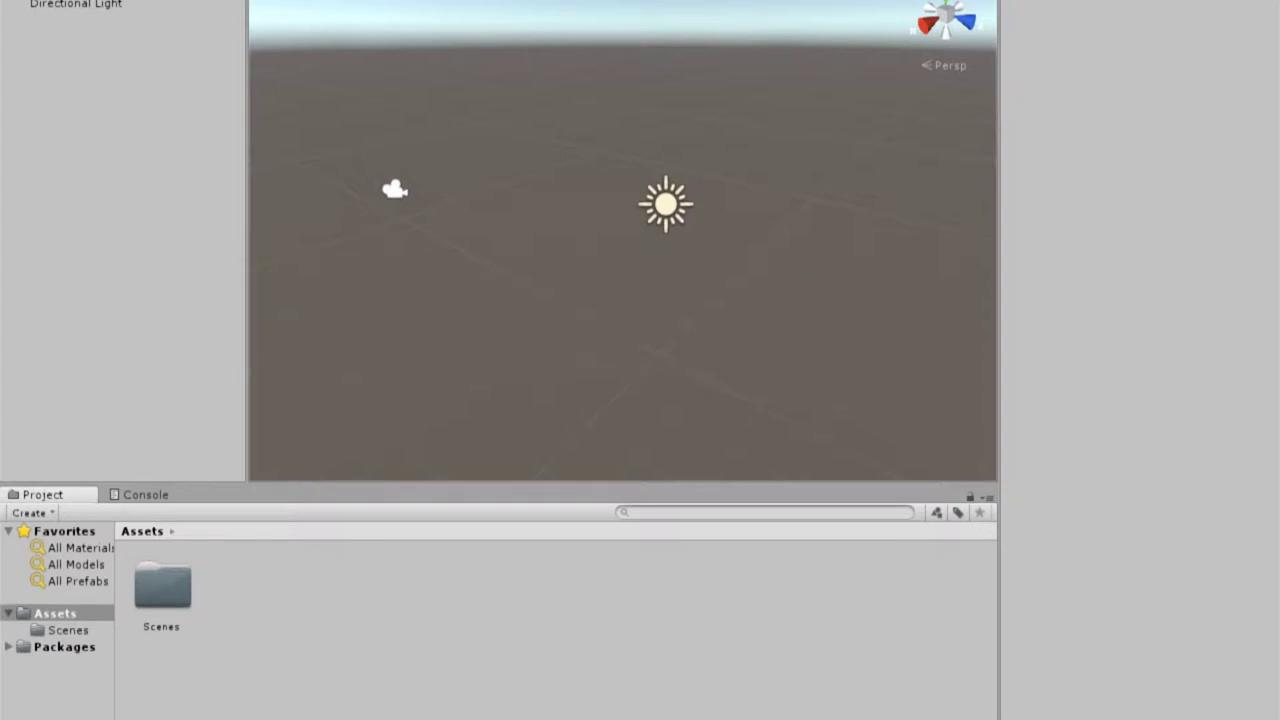
Step: Pan the empty scene down and right, then orbit to a lower angle showing more sky
mouse_move(463, 129)
mouse_down()
mouse_move(433, 58)
mouse_move(505, 118)
mouse_up()
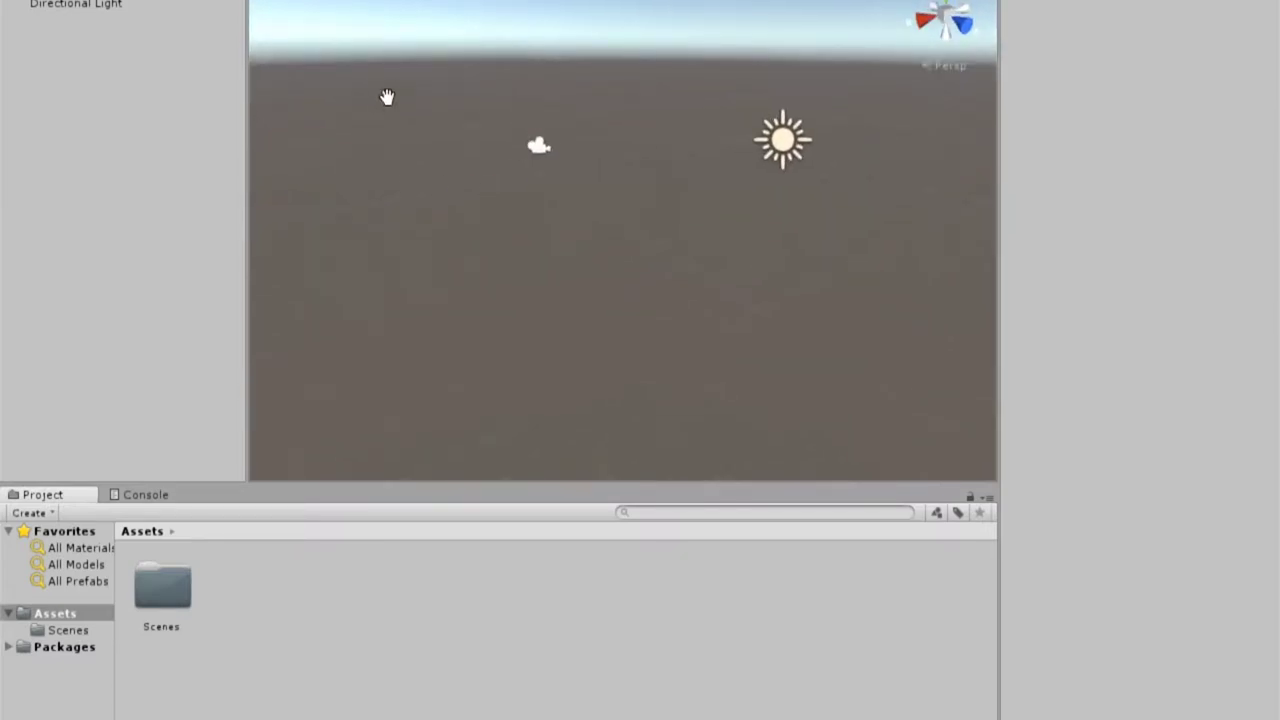
mouse_move(616, 199)
mouse_down()
mouse_move(643, 227)
mouse_move(772, 286)
mouse_move(774, 212)
mouse_up()
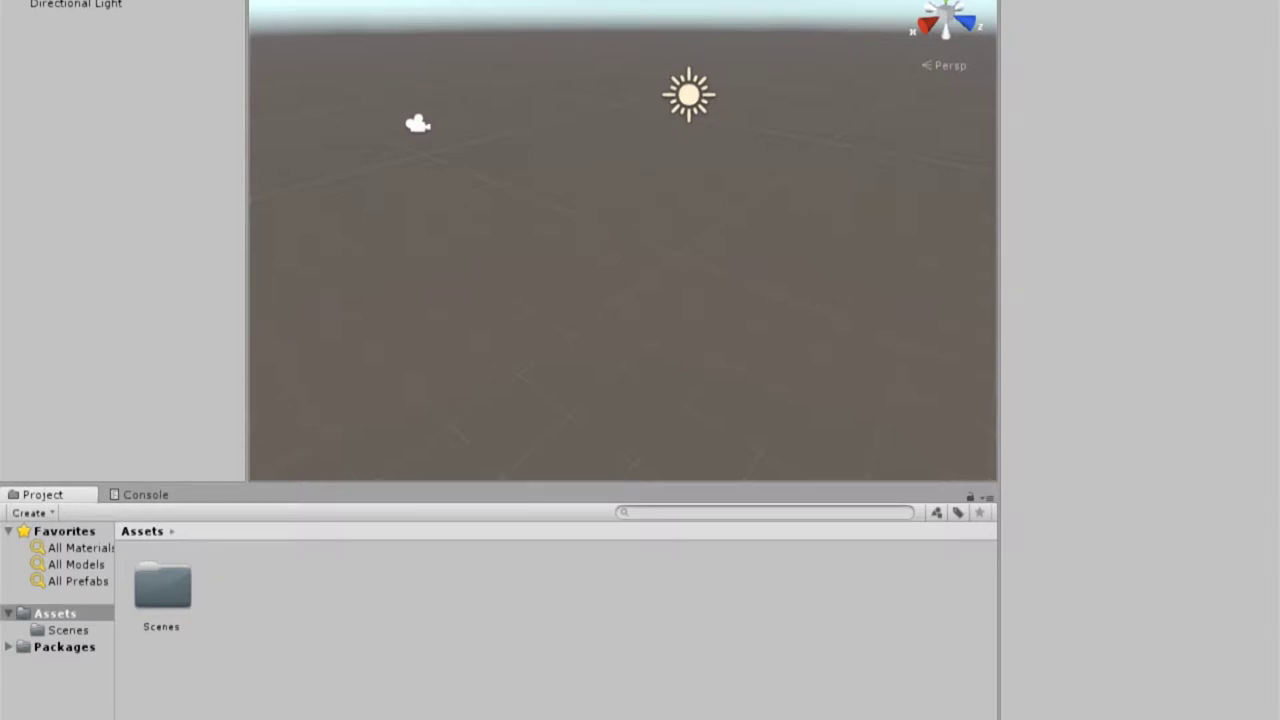
mouse_move(580, 137)
mouse_down()
mouse_move(779, 358)
mouse_move(609, 528)
mouse_move(566, 189)
mouse_move(690, 188)
mouse_move(563, 229)
mouse_move(834, 186)
mouse_move(677, 180)
mouse_move(948, 215)
mouse_move(608, 211)
mouse_move(608, 263)
mouse_move(548, 237)
mouse_move(605, 89)
mouse_move(651, 226)
mouse_move(603, 294)
mouse_up()
mouse_move(791, 277)
alt+mouse_down()
mouse_move(366, 214)
mouse_move(620, 174)
mouse_move(990, 170)
mouse_move(663, 171)
mouse_move(777, 197)
alt+mouse_up()
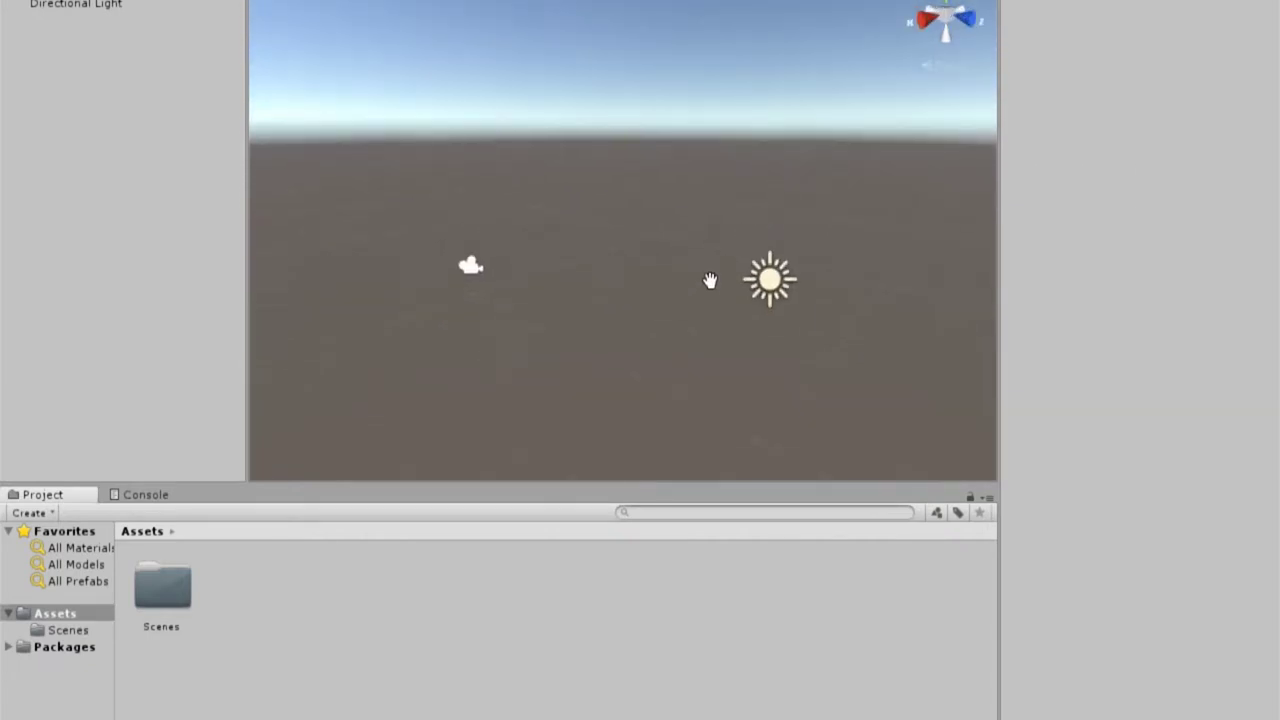
Step: Snap through several side views with the scene gizmo, then orbit back into perspective
drag(711, 280, 705, 233)
click(924, 20)
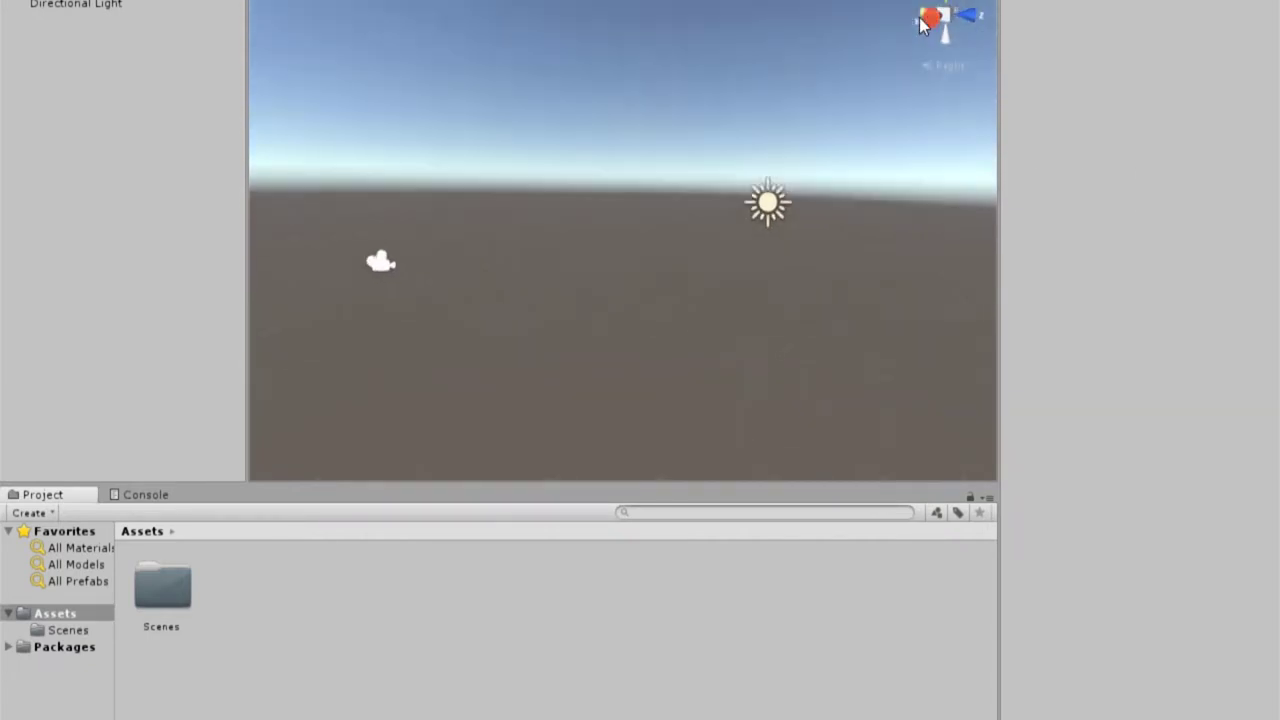
click(926, 18)
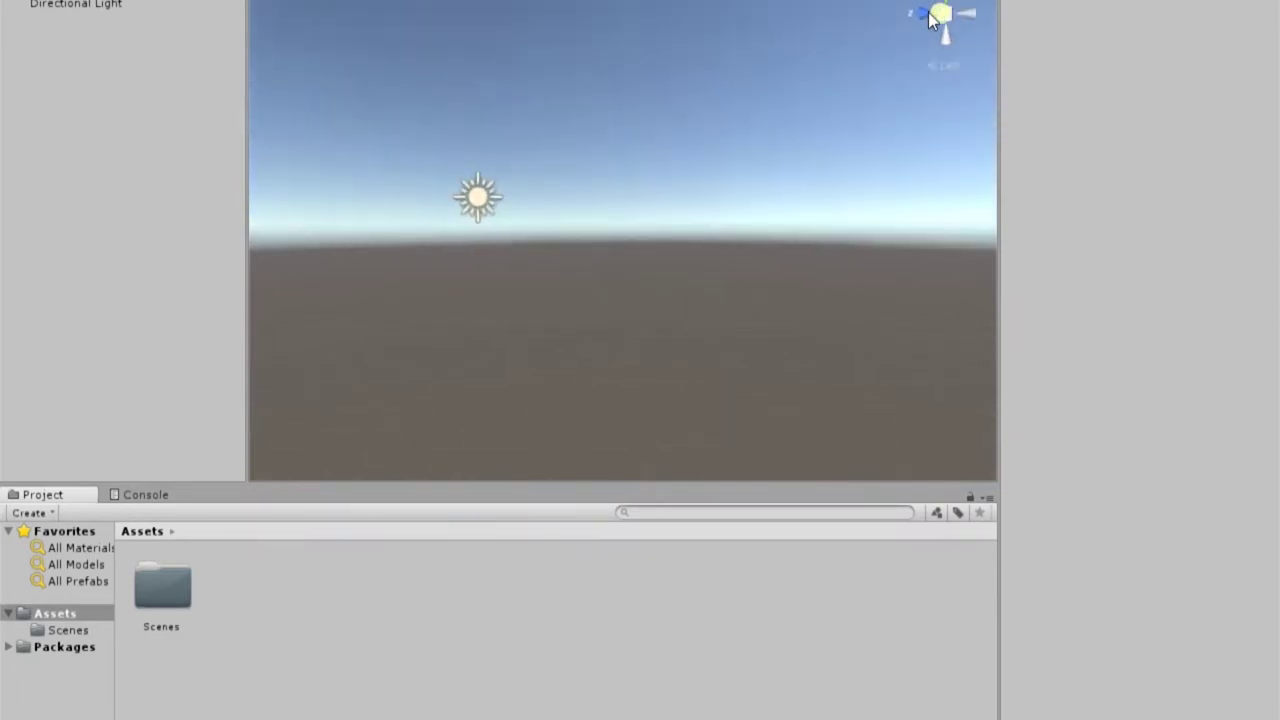
click(928, 18)
click(928, 18)
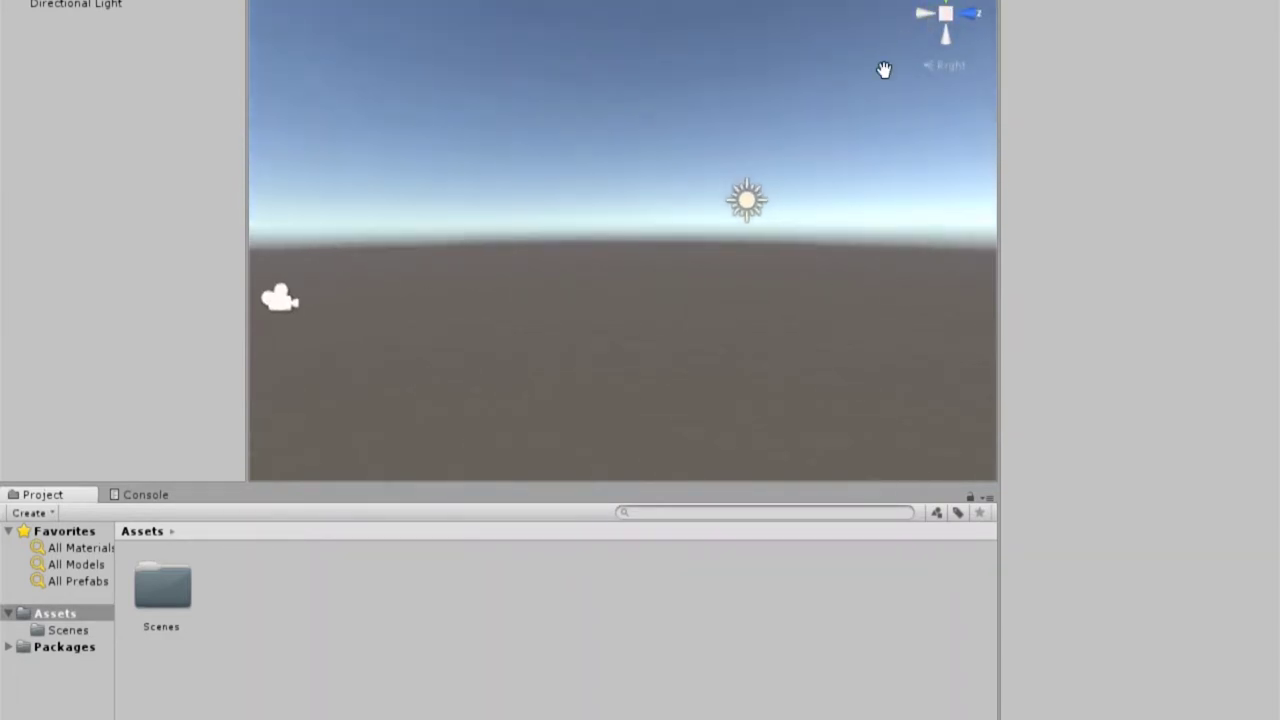
mouse_move(720, 283)
right_down()
mouse_move(568, 323)
mouse_move(650, 332)
right_up()
scroll(650, 310, down, 2)
scroll(700, 240, up, 2)
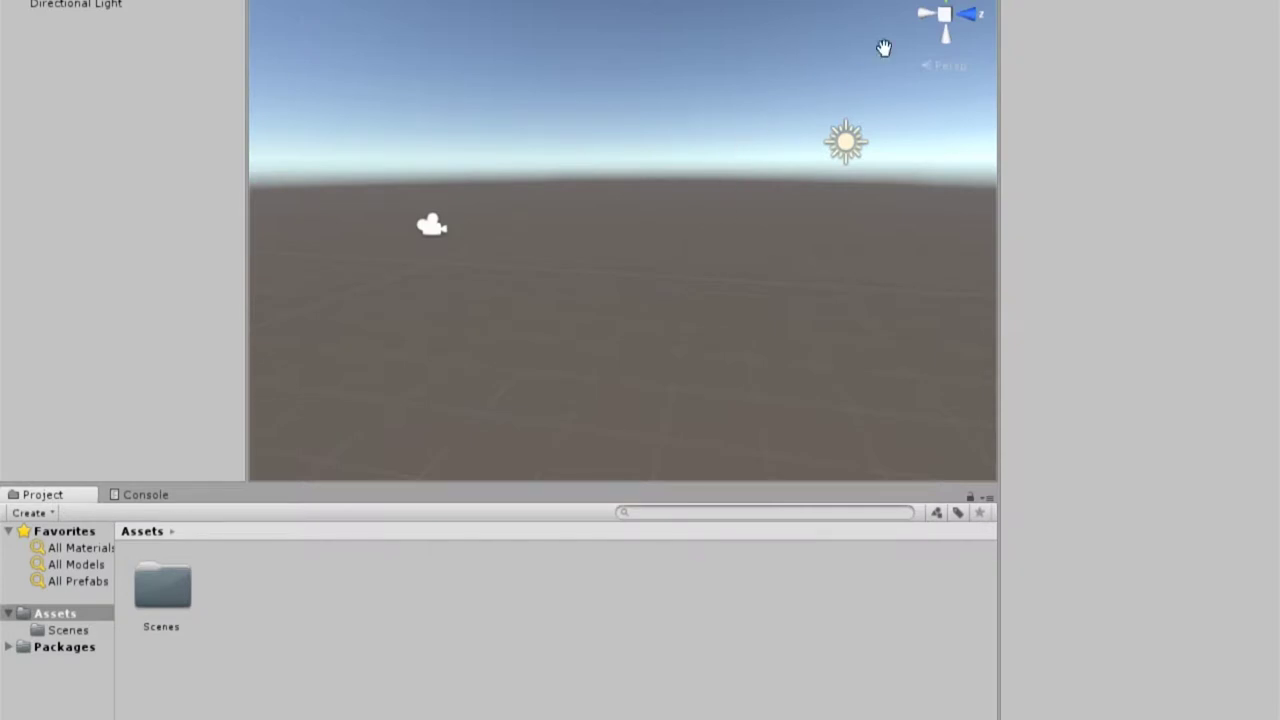
Step: Cycle through Top, Right, Back, Bottom, Front and Right views using the gizmo cones
click(941, 5)
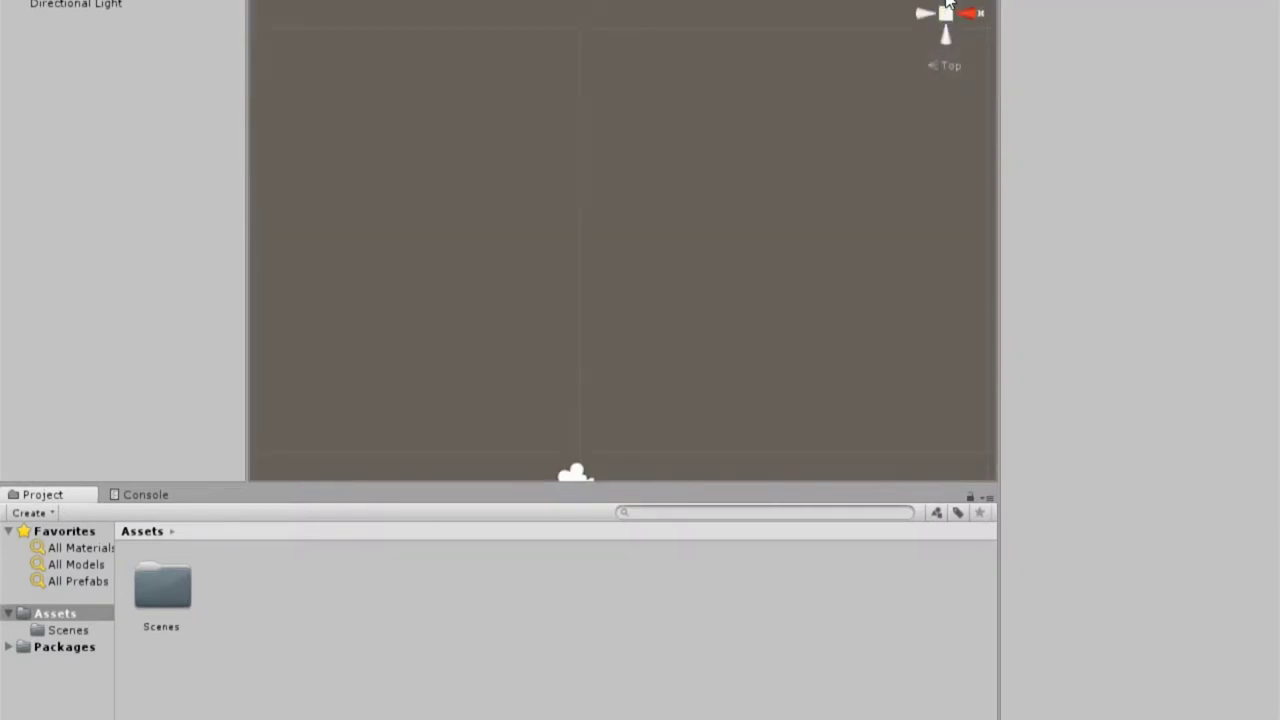
click(948, 8)
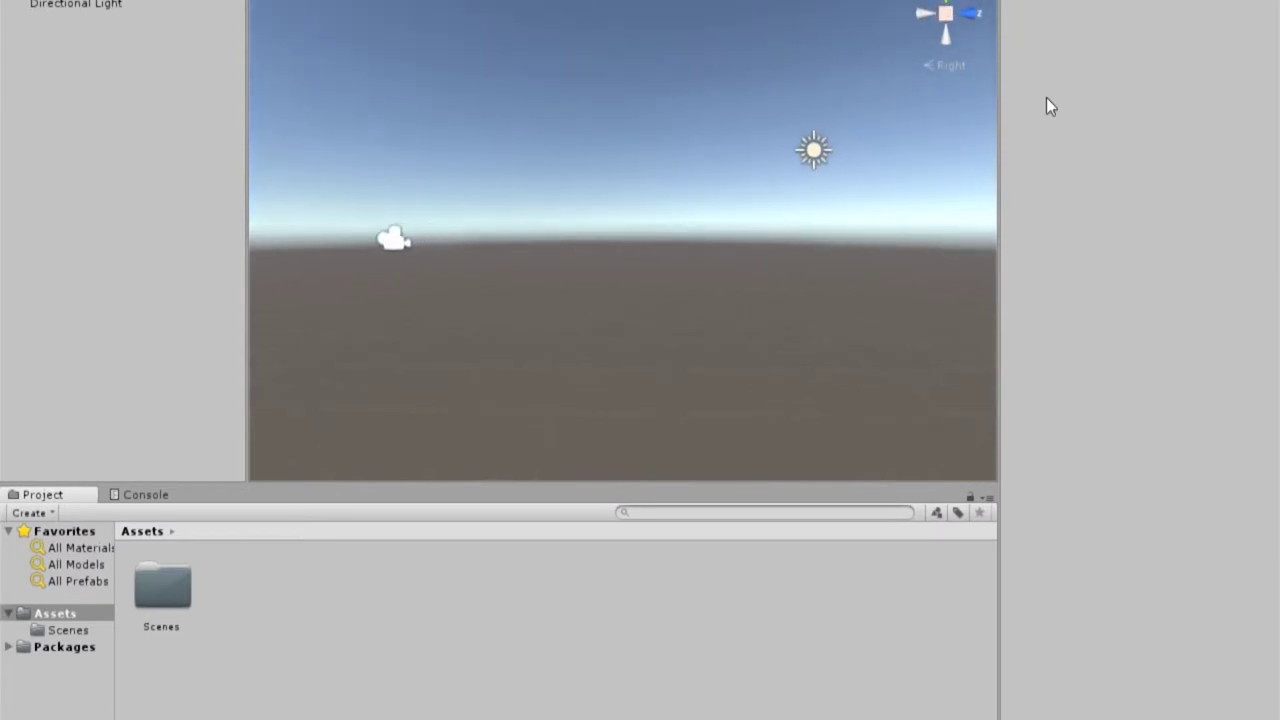
click(918, 12)
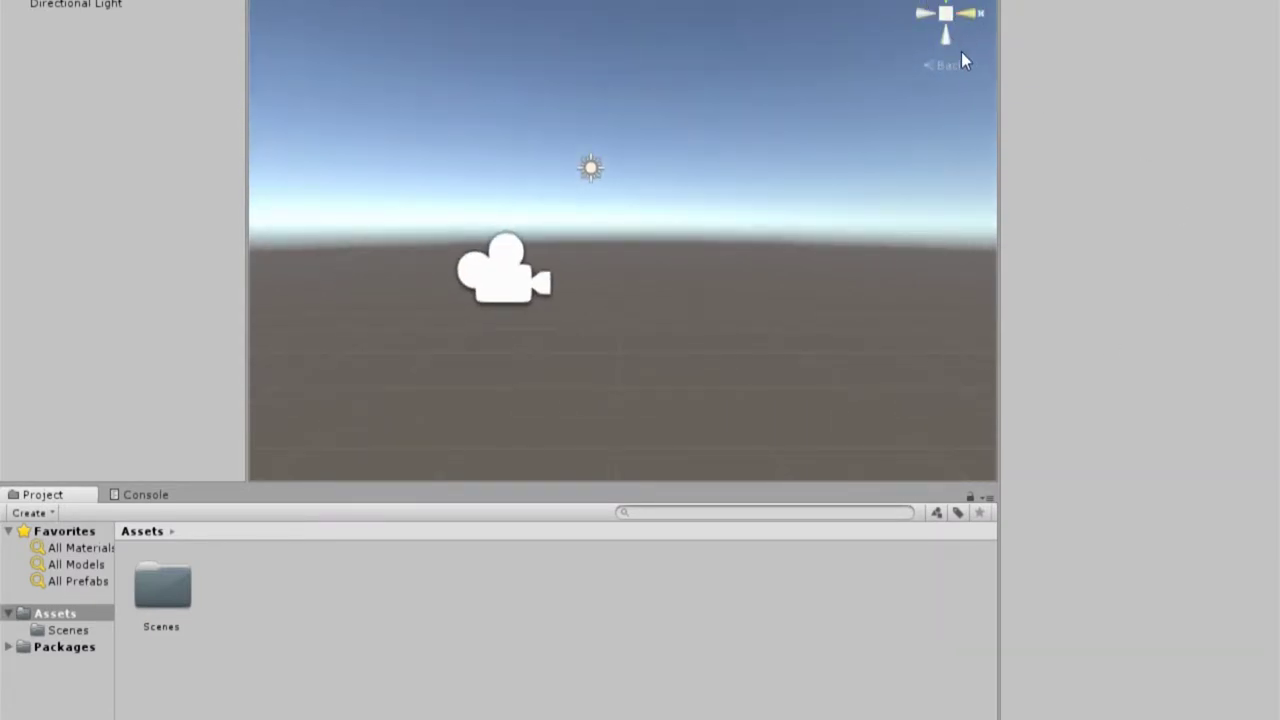
click(940, 40)
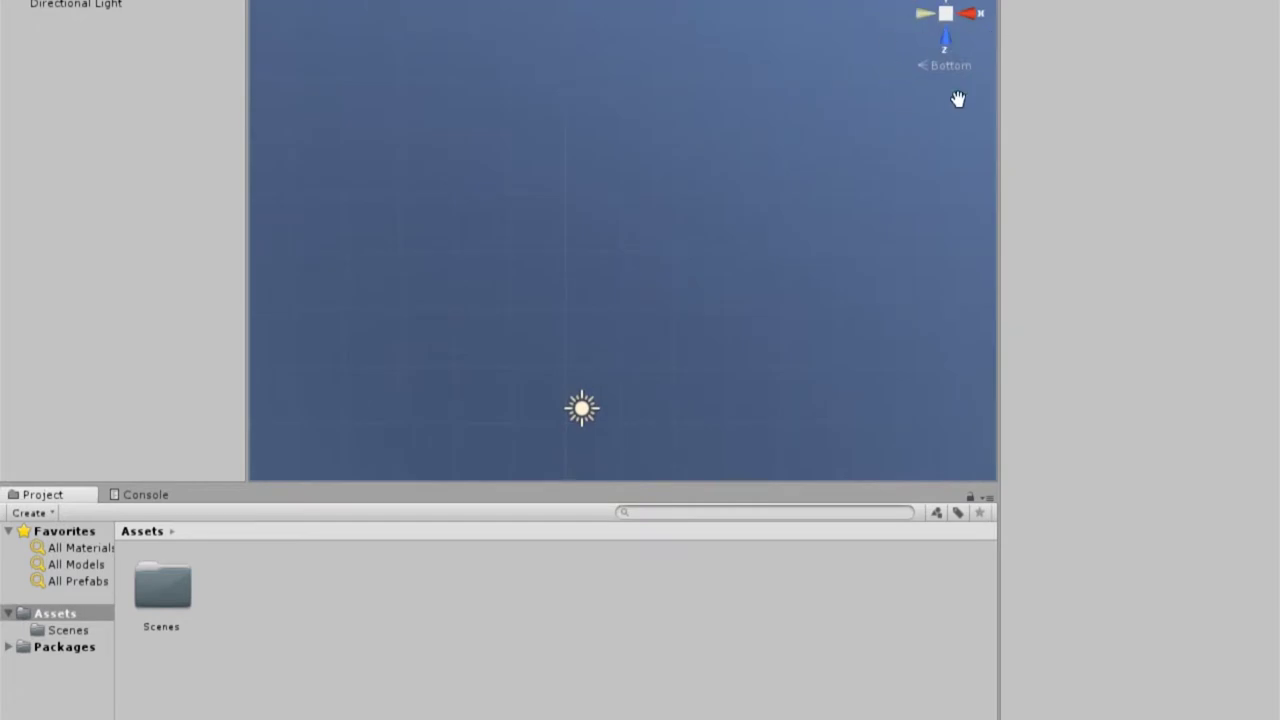
click(920, 13)
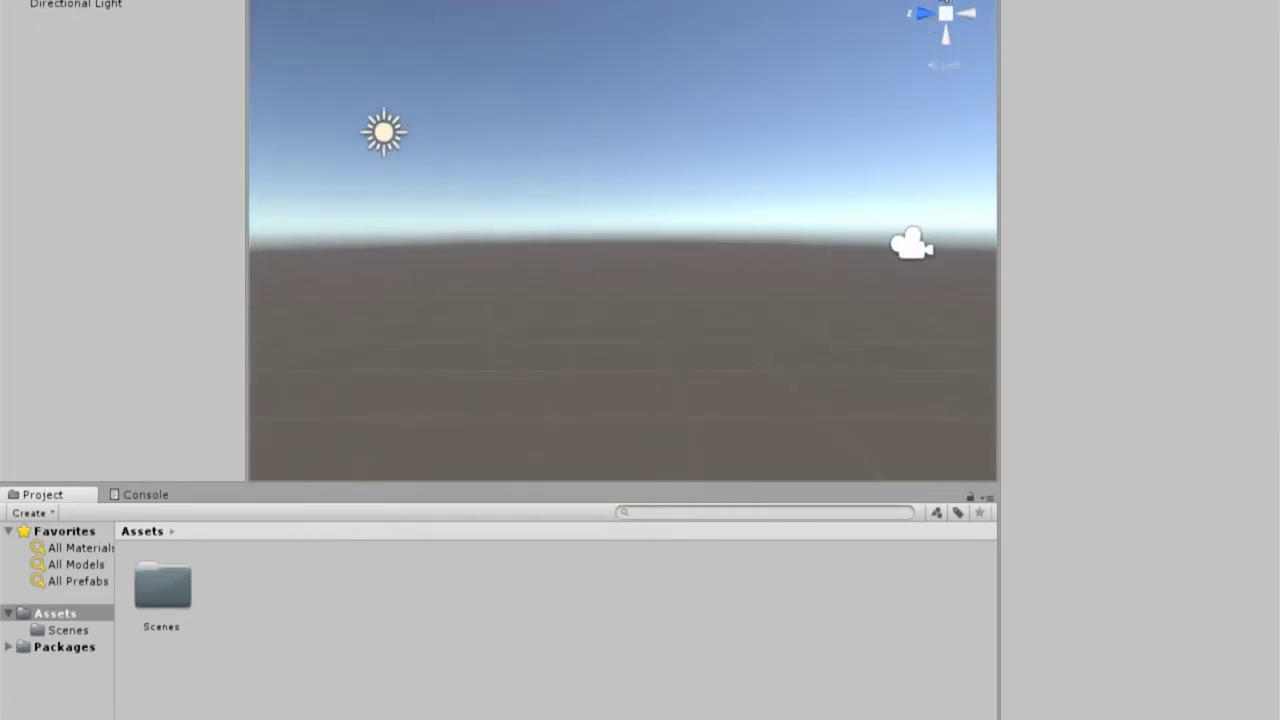
click(921, 16)
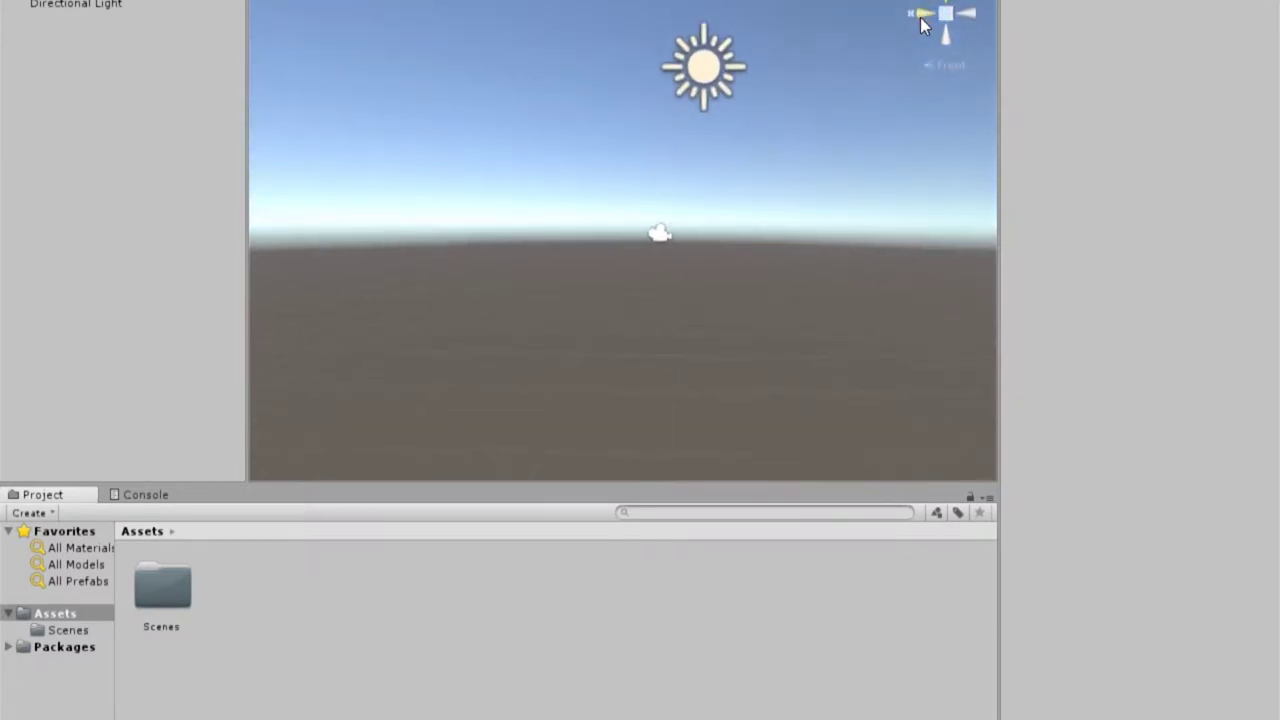
click(922, 18)
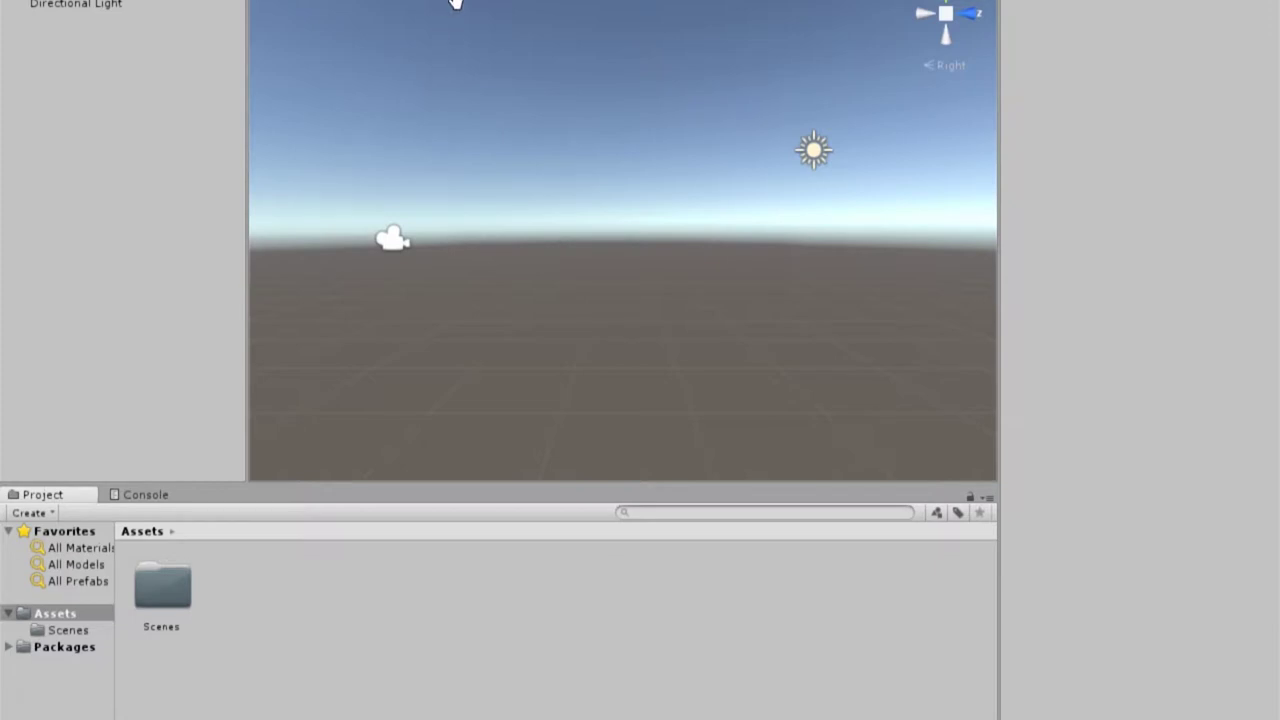
Step: Tilt into a perspective grid view, then snap through Top, Front, Right, Top and Back views
mouse_move(538, 90)
mouse_down()
mouse_move(540, 276)
mouse_move(511, 151)
mouse_up()
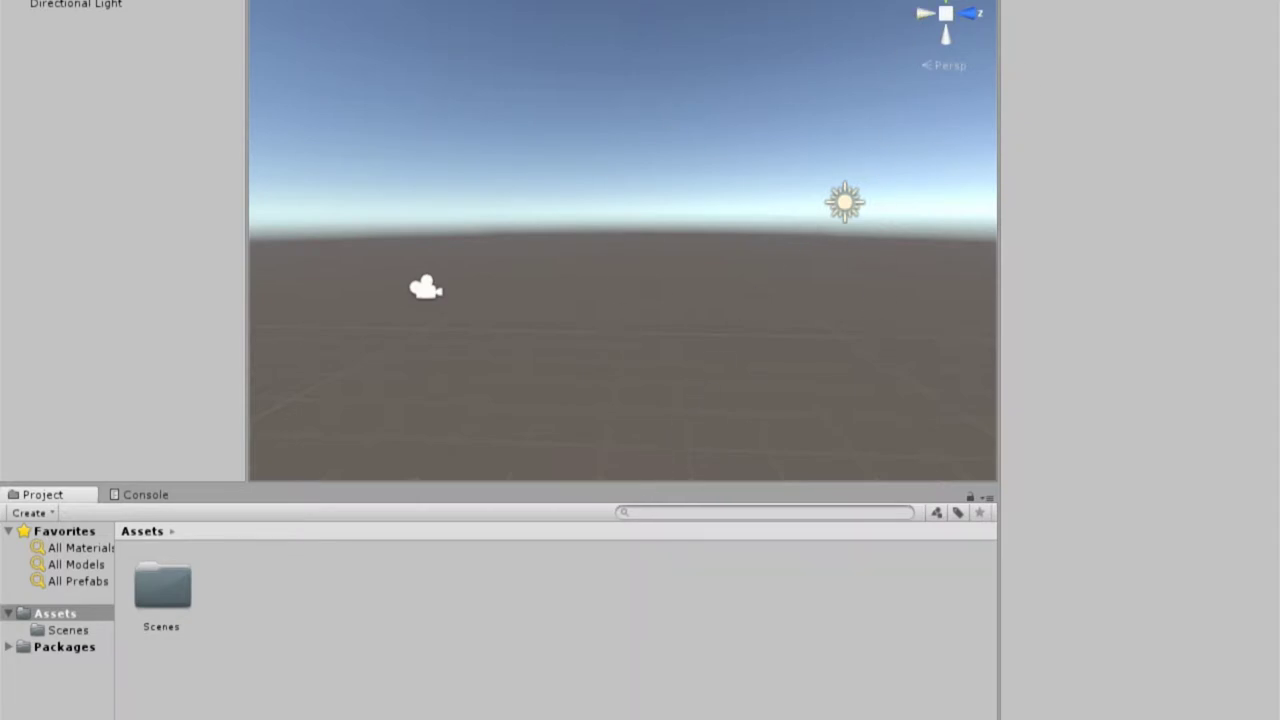
click(935, 5)
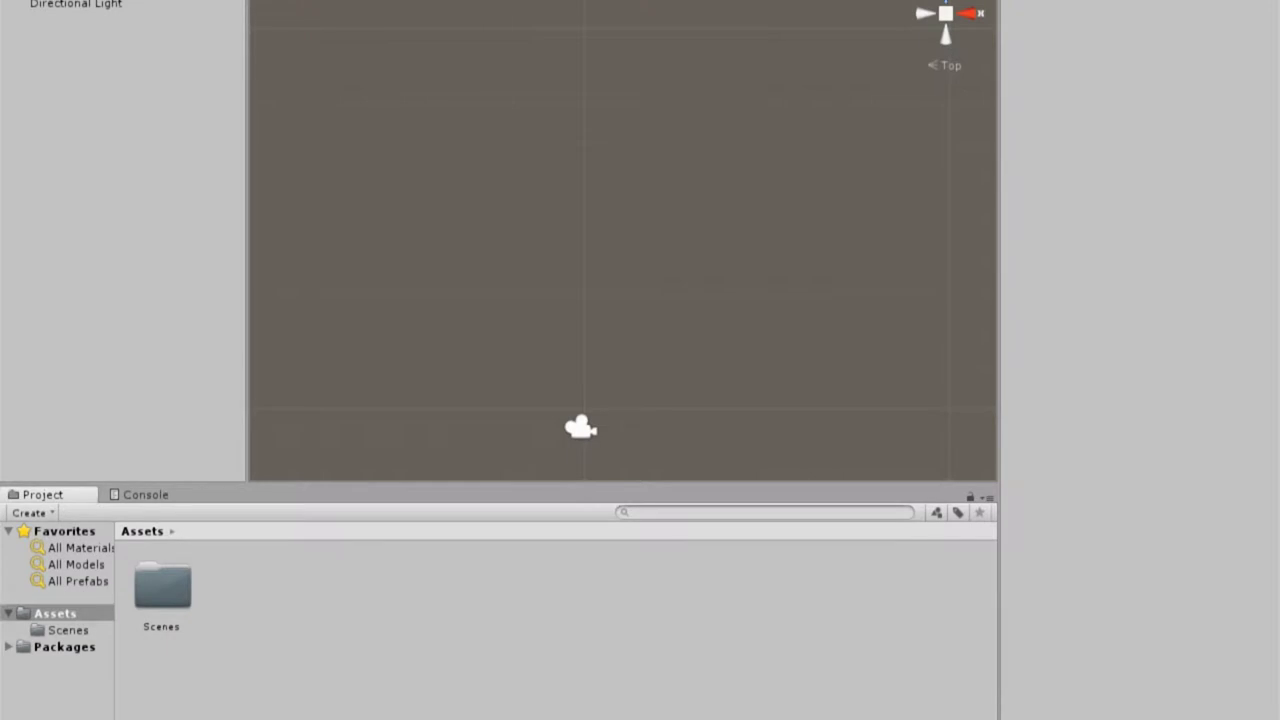
click(945, 4)
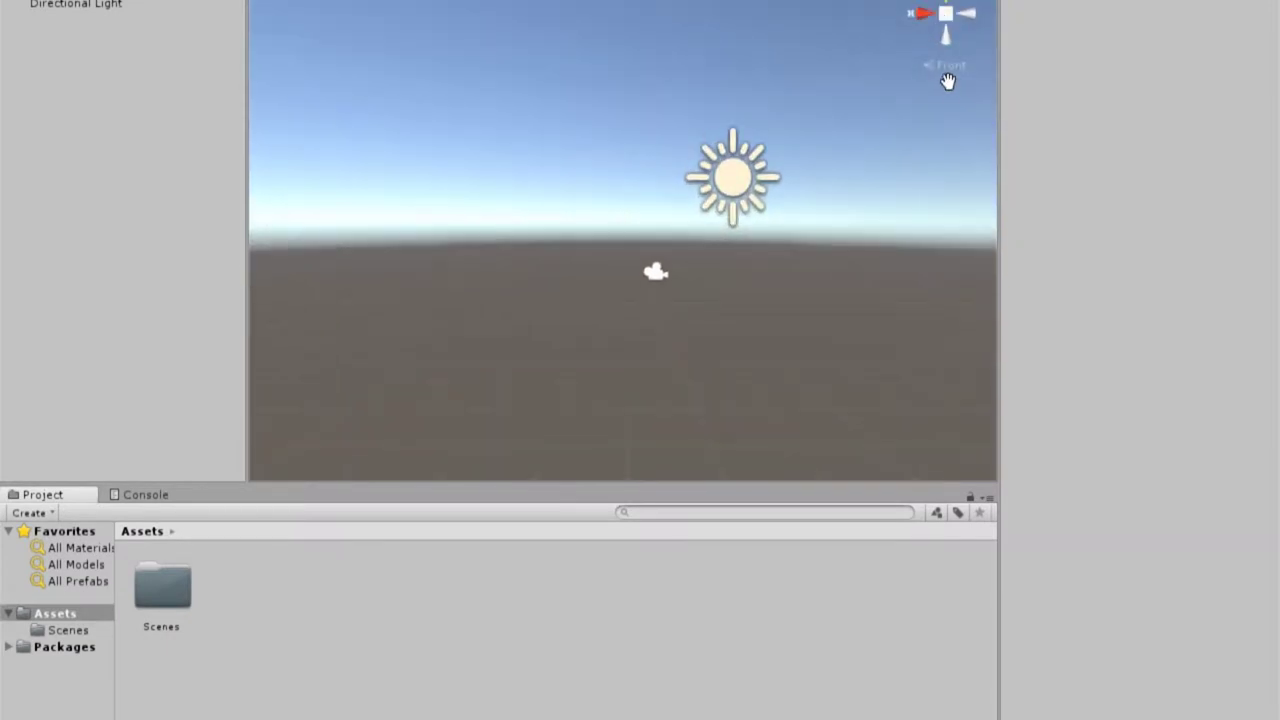
click(918, 13)
click(939, 38)
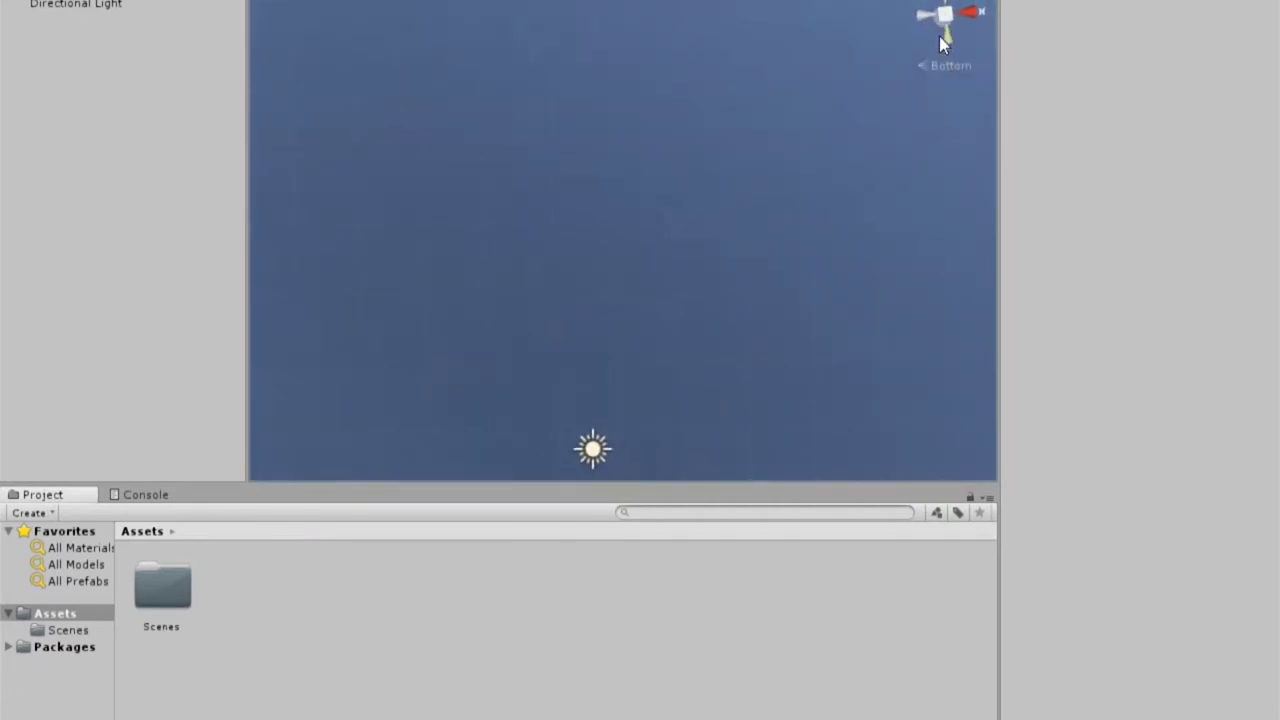
click(912, 13)
click(912, 13)
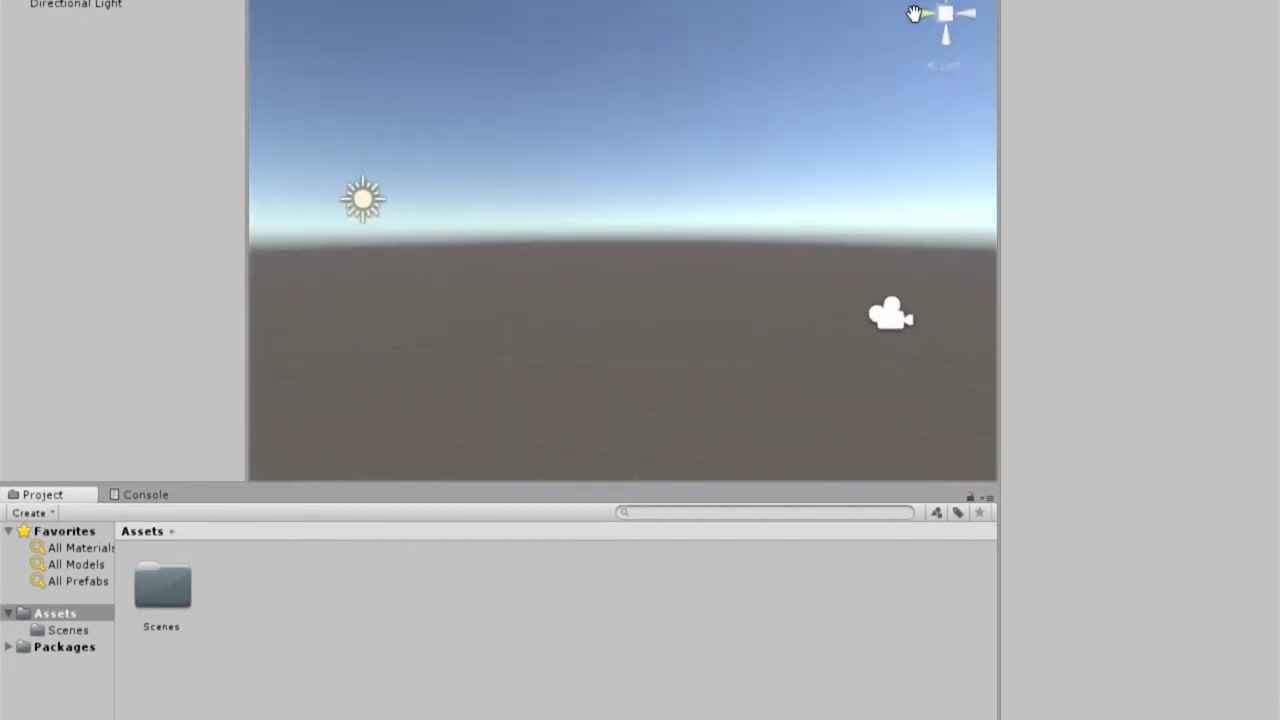
click(923, 16)
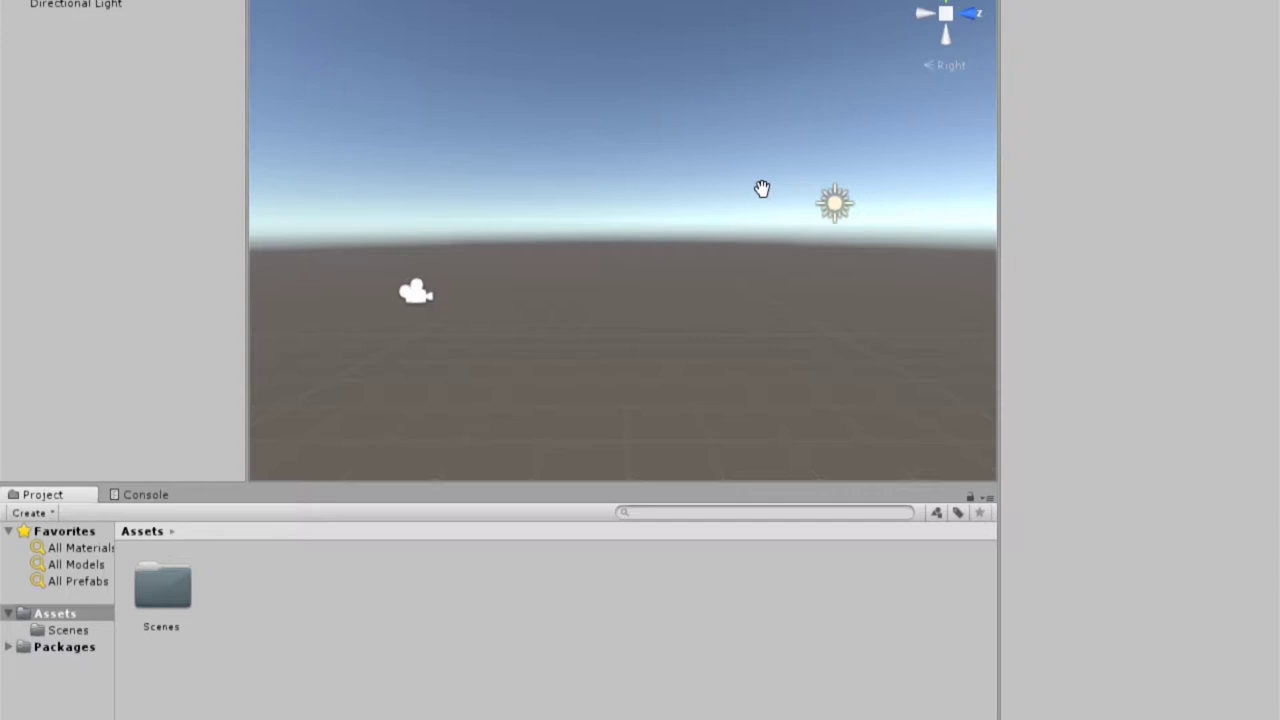
Step: Snap to Top, a level view, then Bottom, and settle on the Right side view
click(945, 5)
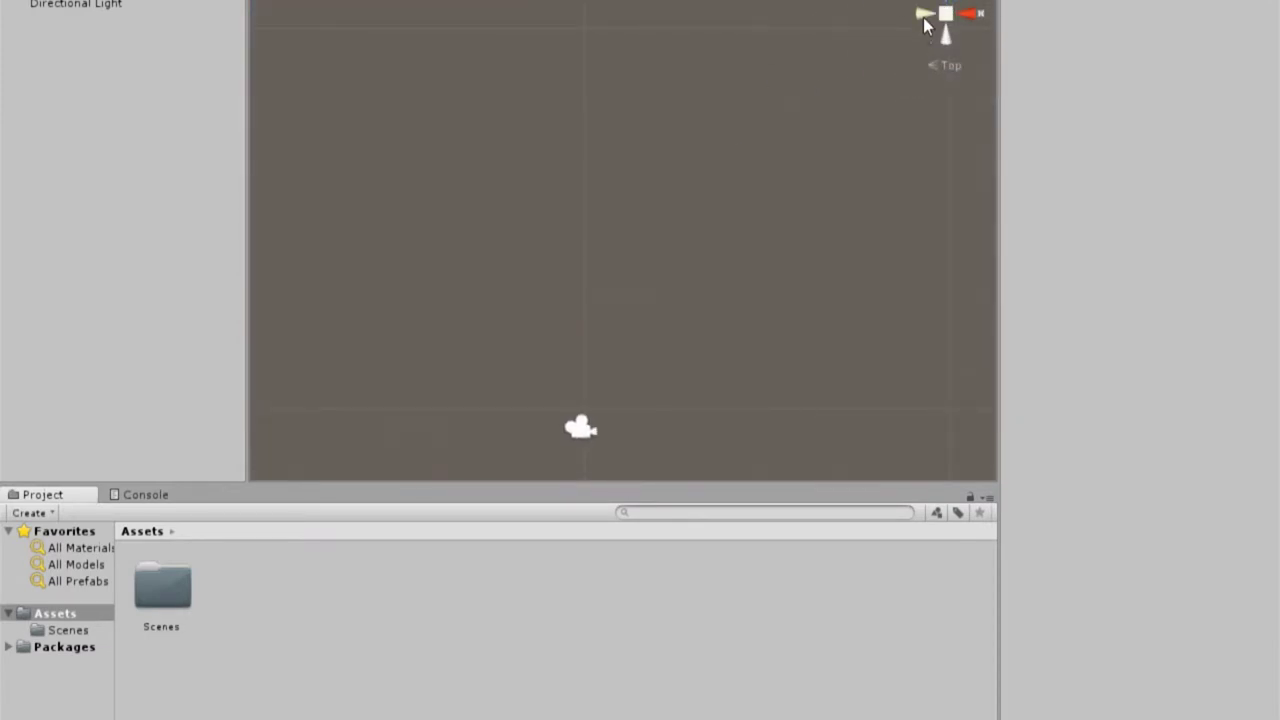
click(924, 18)
click(948, 35)
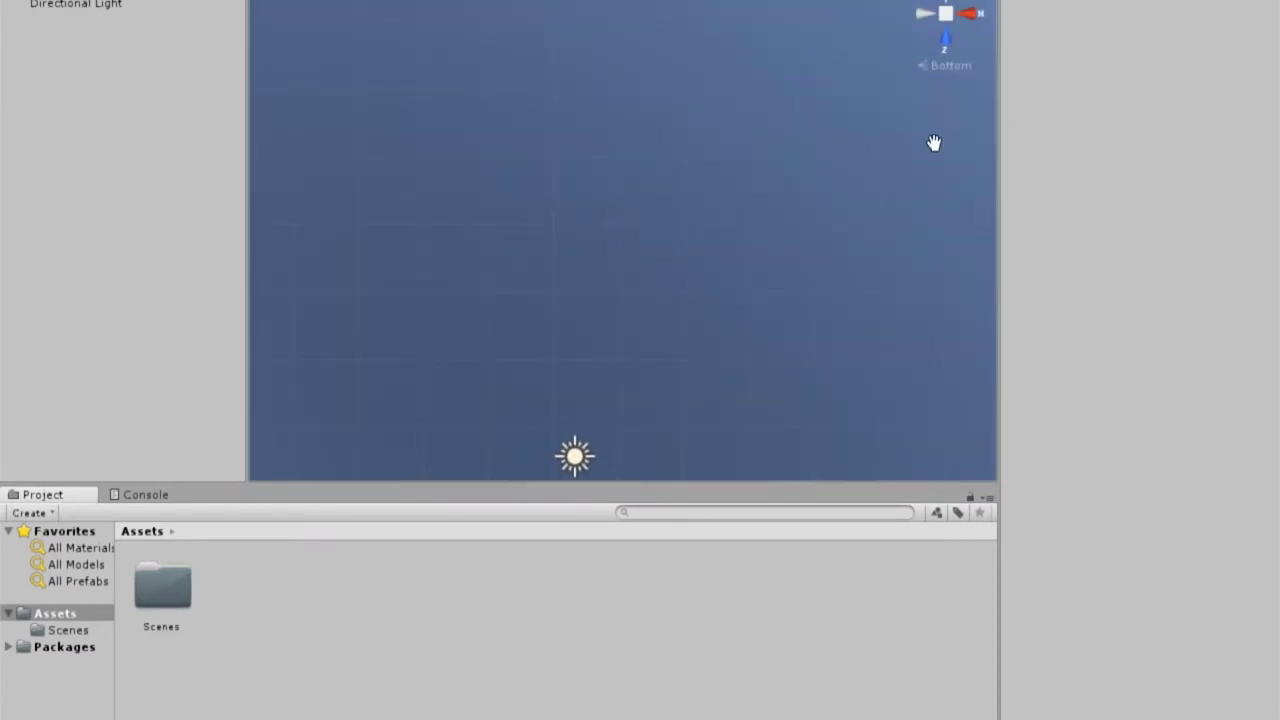
click(939, 22)
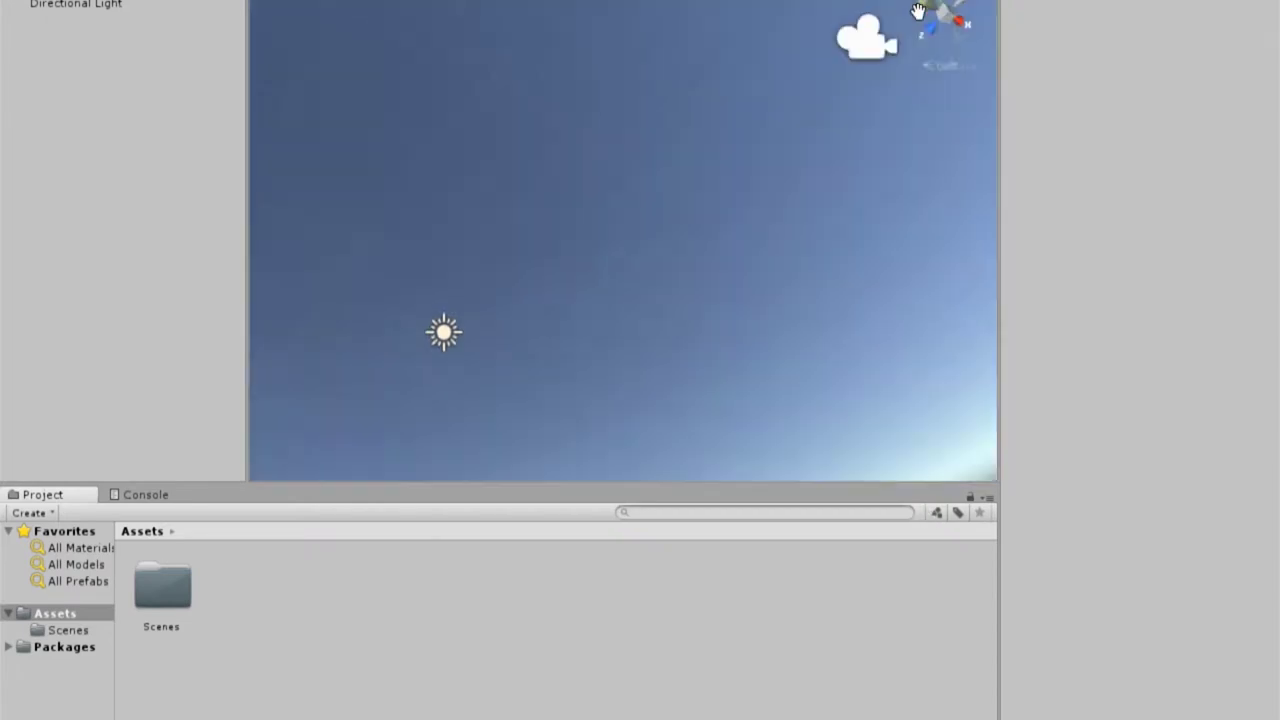
click(930, 16)
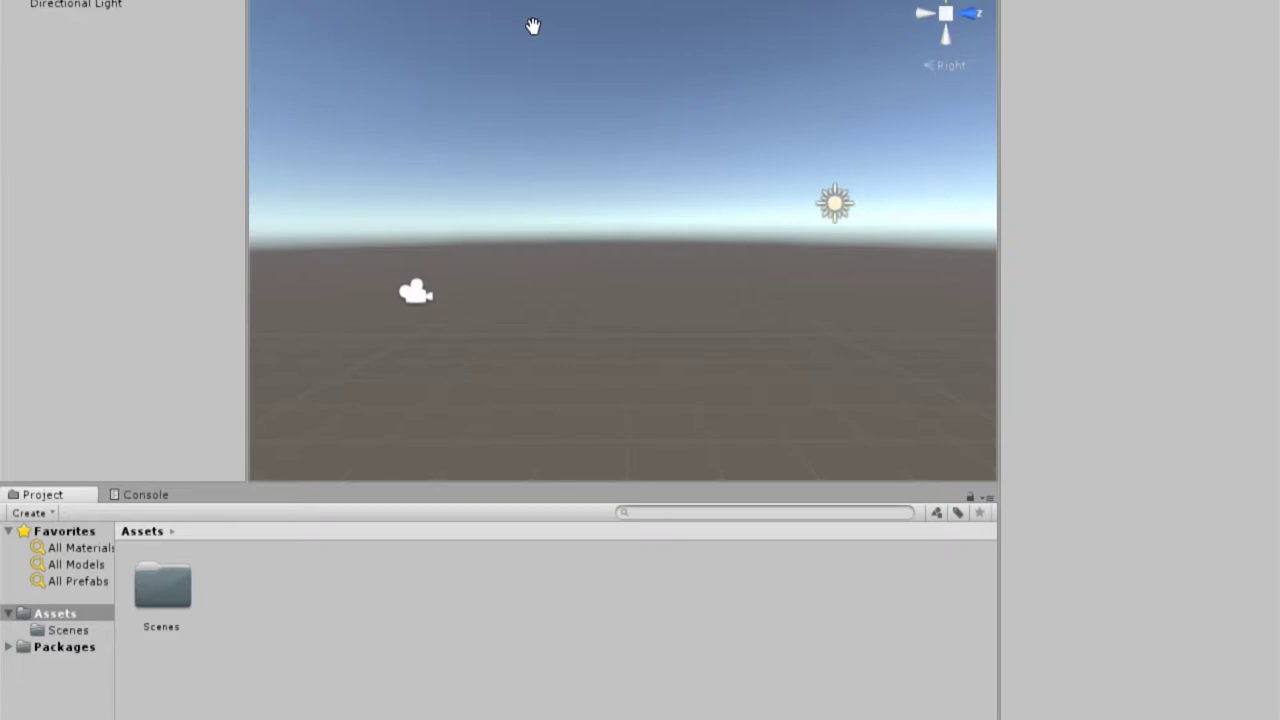
Step: Orbit and pan until both the sun light and camera gizmos sit above the ground plane
drag(588, 197, 529, 220)
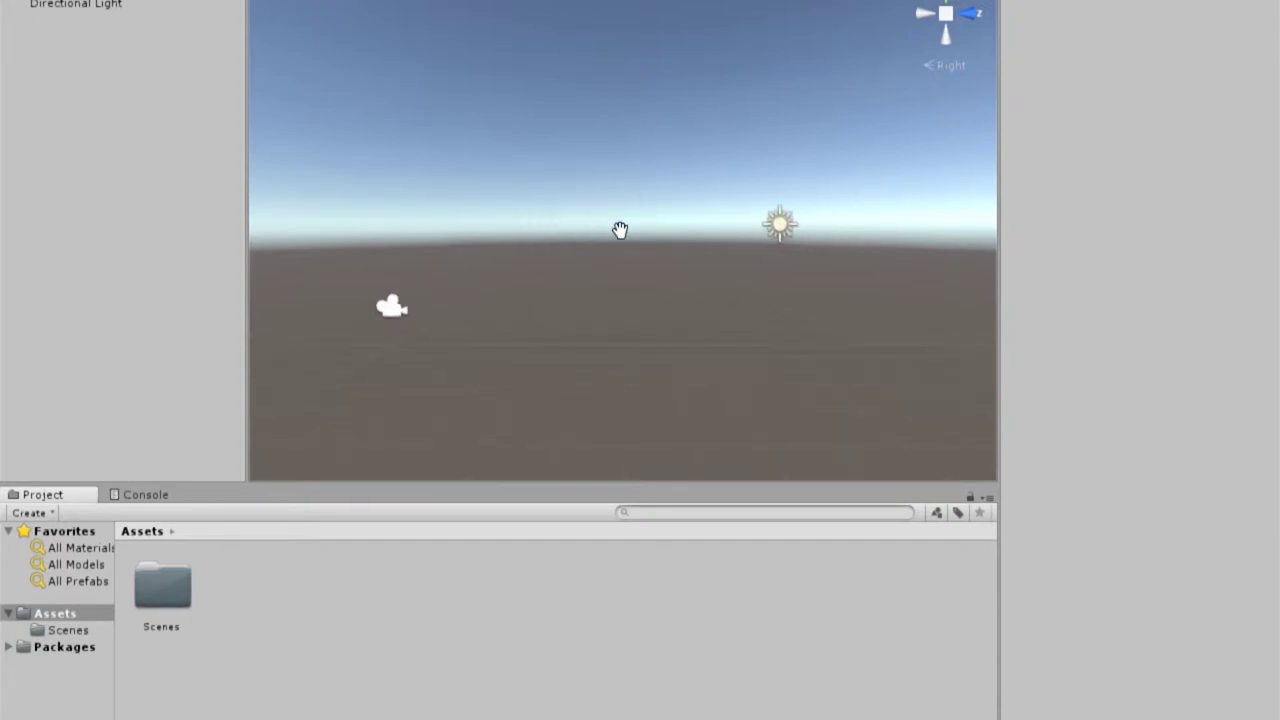
mouse_move(583, 134)
alt+mouse_down()
mouse_move(614, 137)
mouse_move(634, 248)
alt+mouse_up()
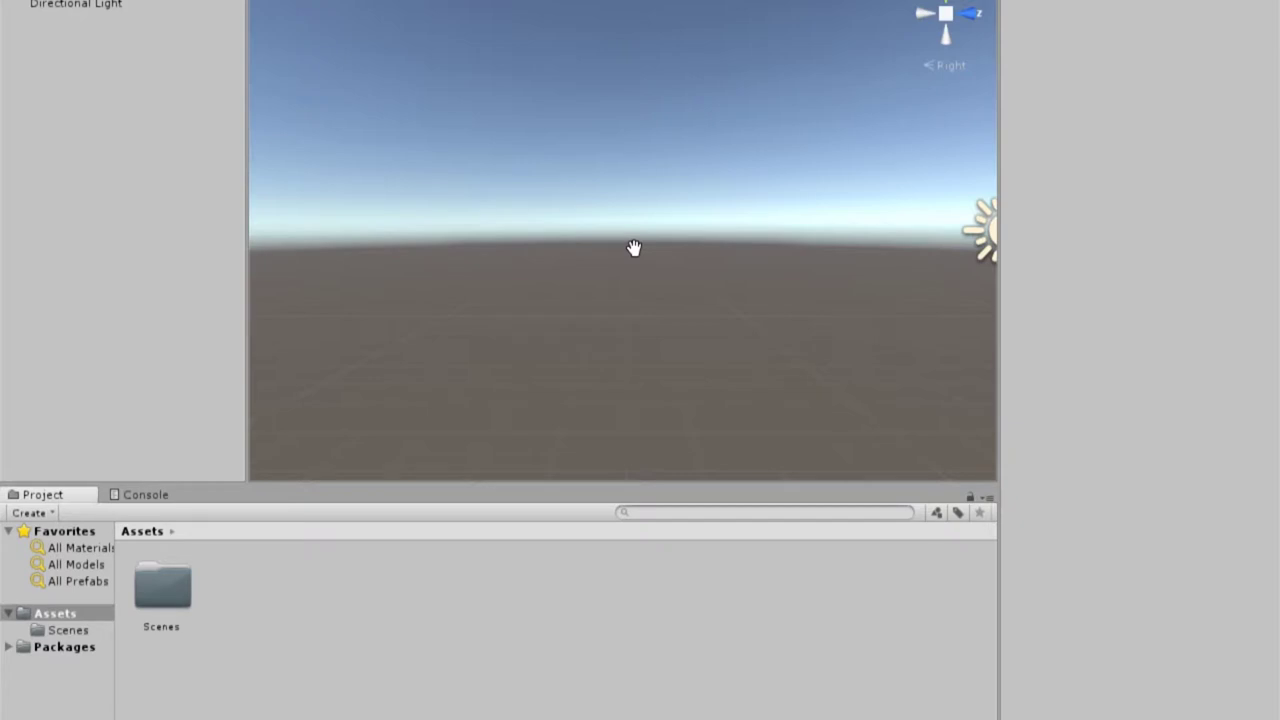
alt+drag(634, 248, 634, 248)
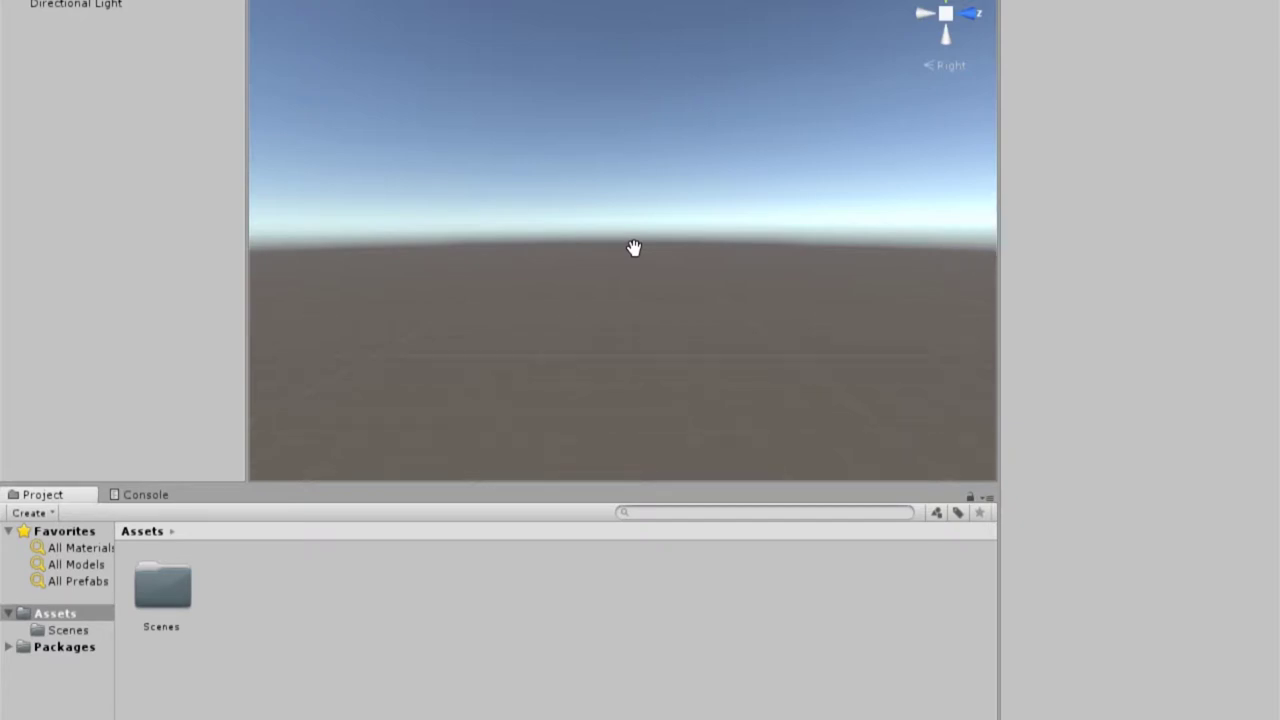
alt+drag(634, 248, 587, 265)
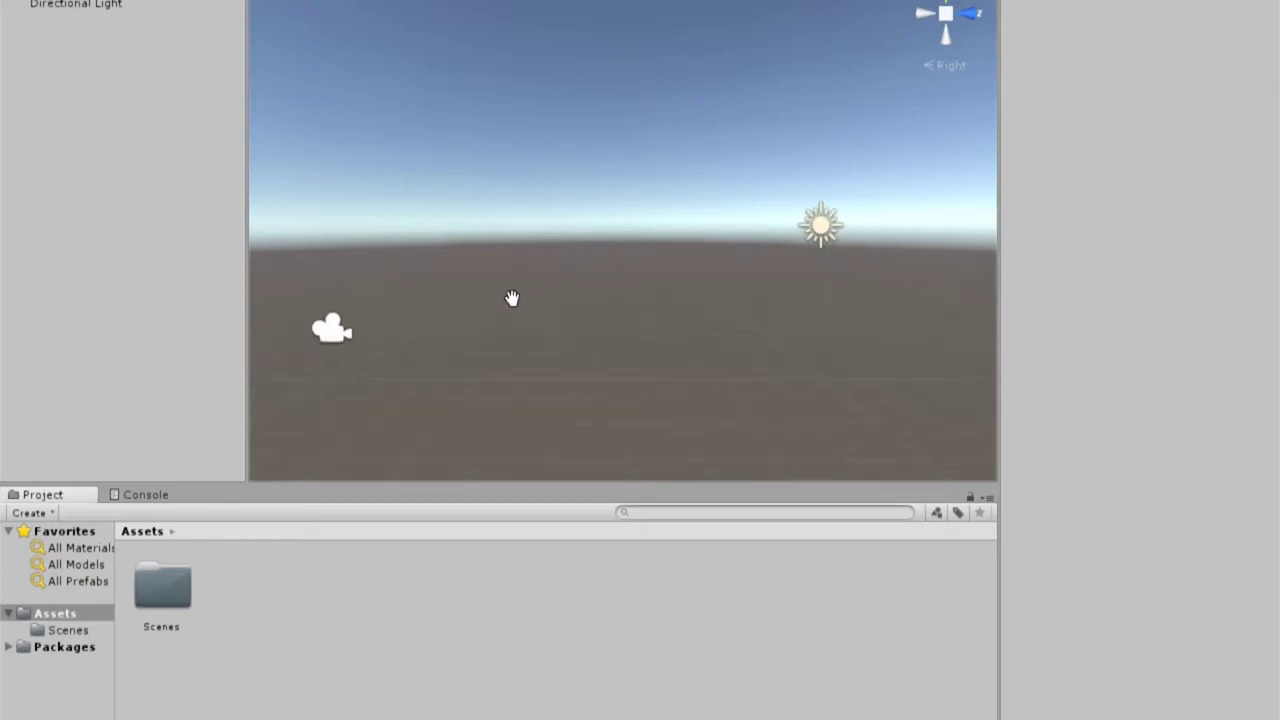
drag(514, 297, 526, 324)
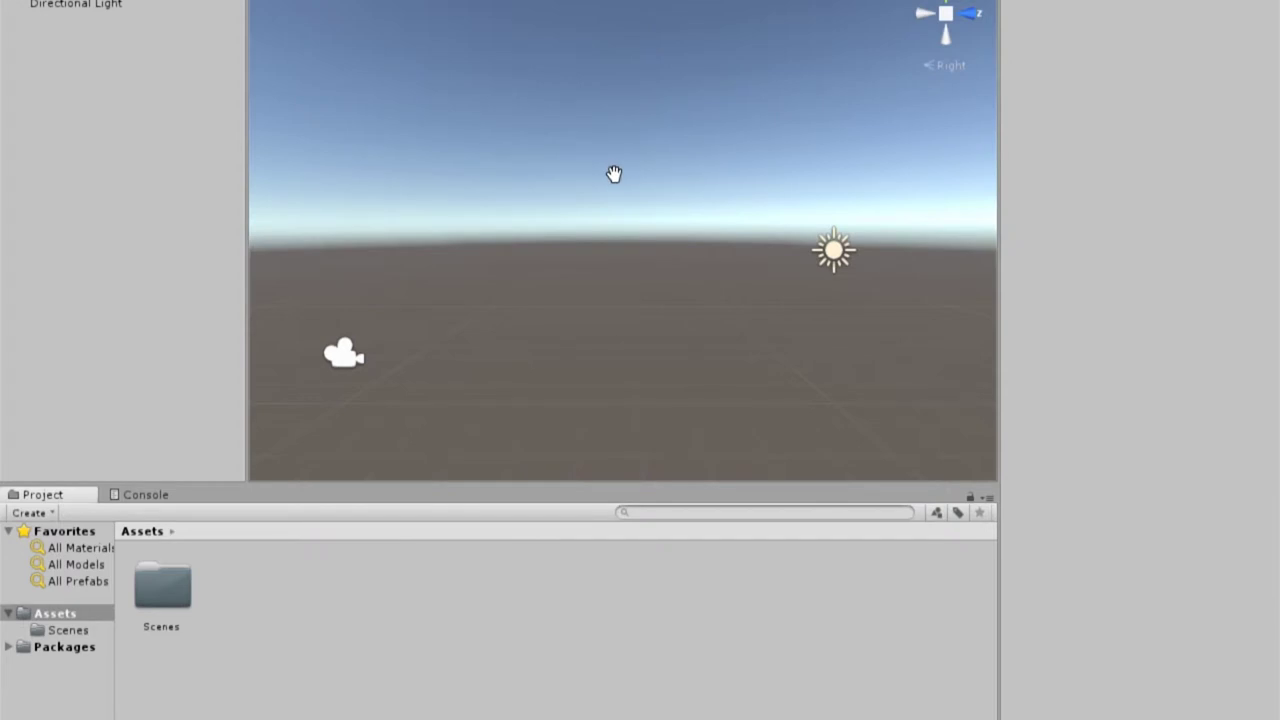
alt+drag(611, 174, 578, 238)
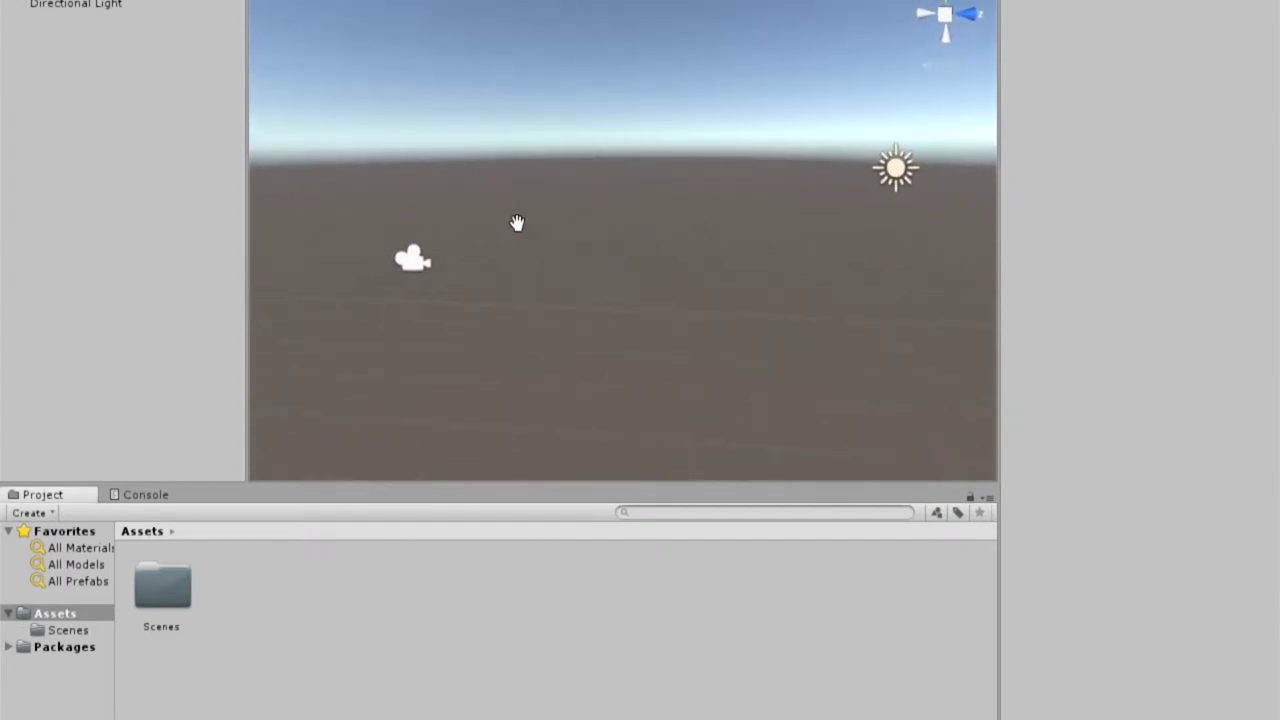
drag(688, 154, 738, 154)
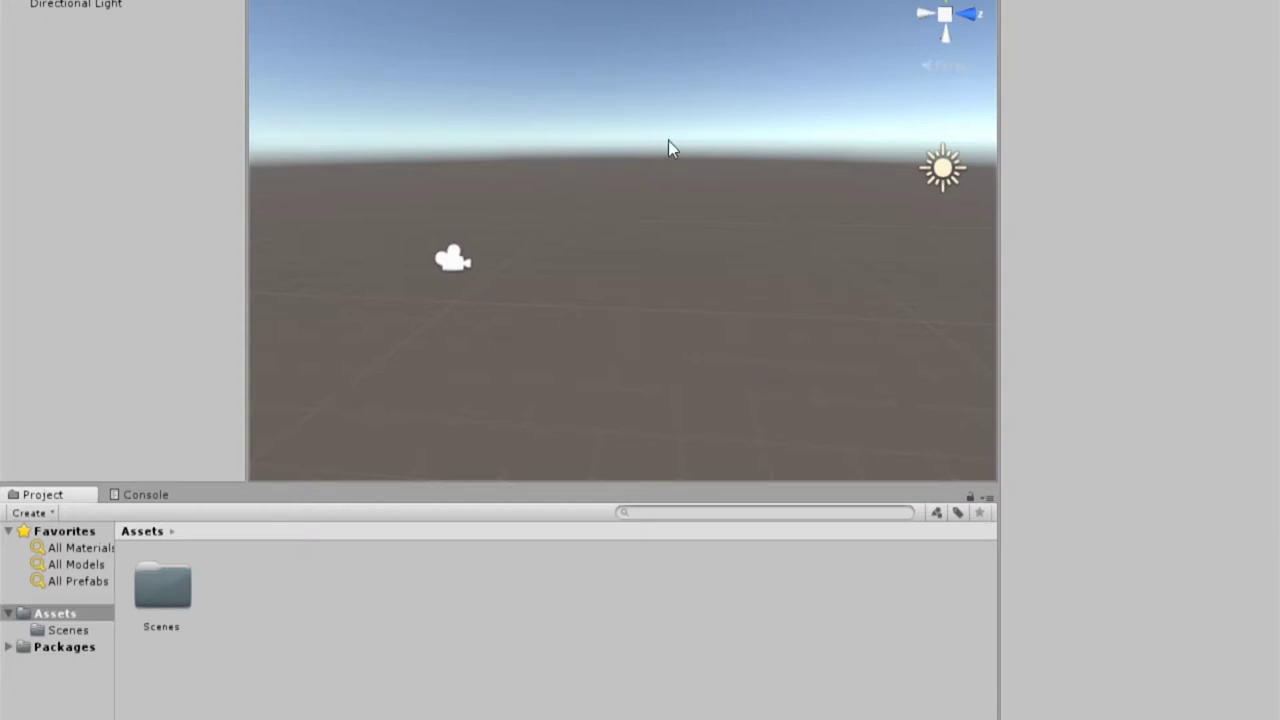
Step: Select the Main Camera gizmo to show its Inspector settings and Camera Preview
click(455, 259)
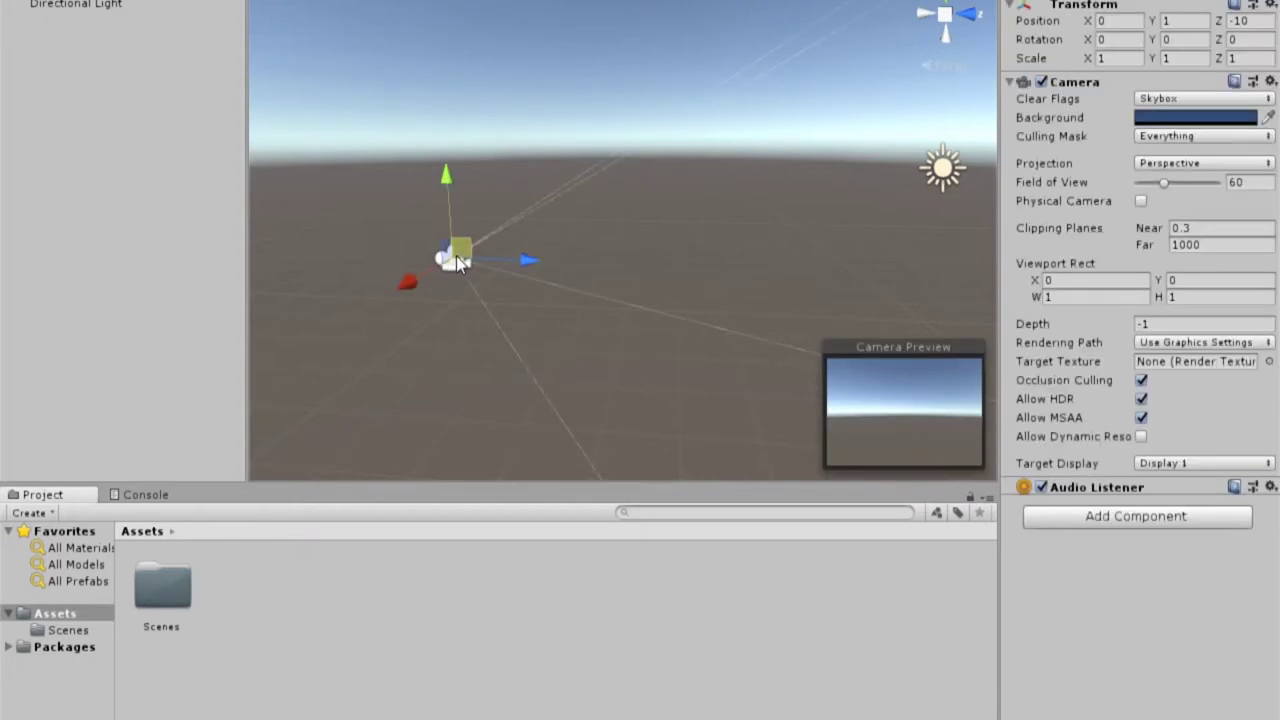
click(738, 218)
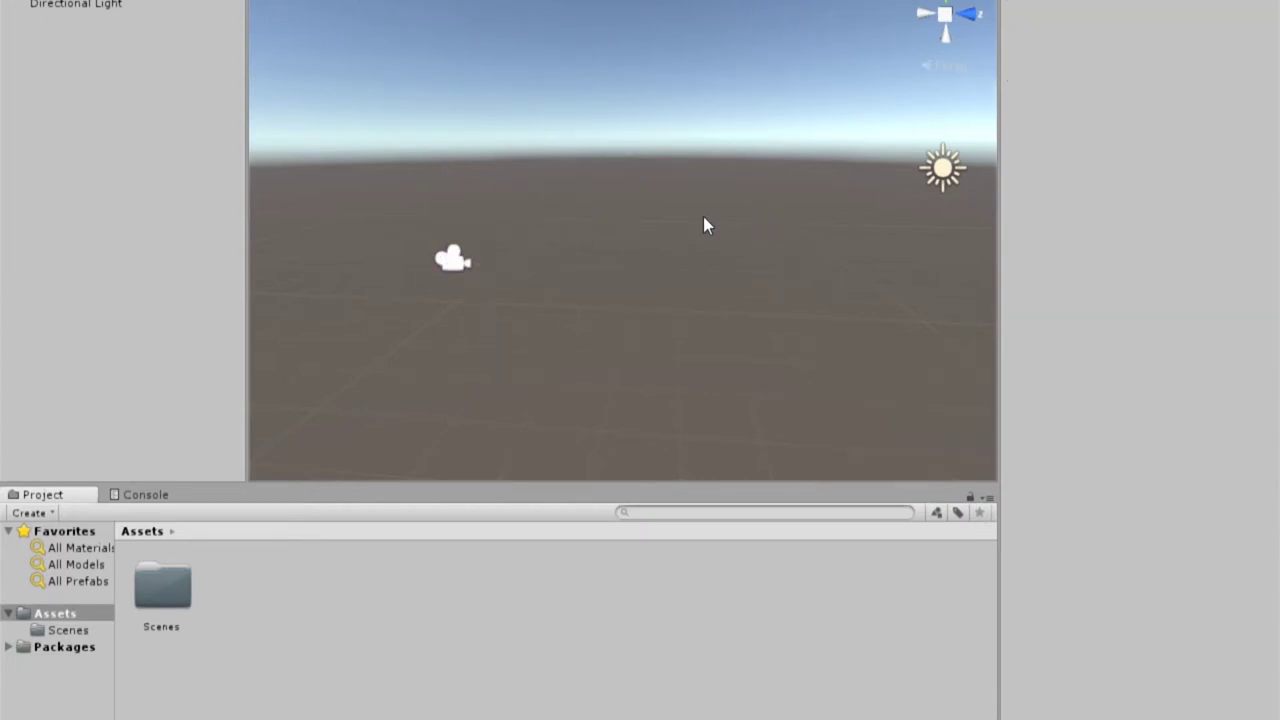
click(452, 262)
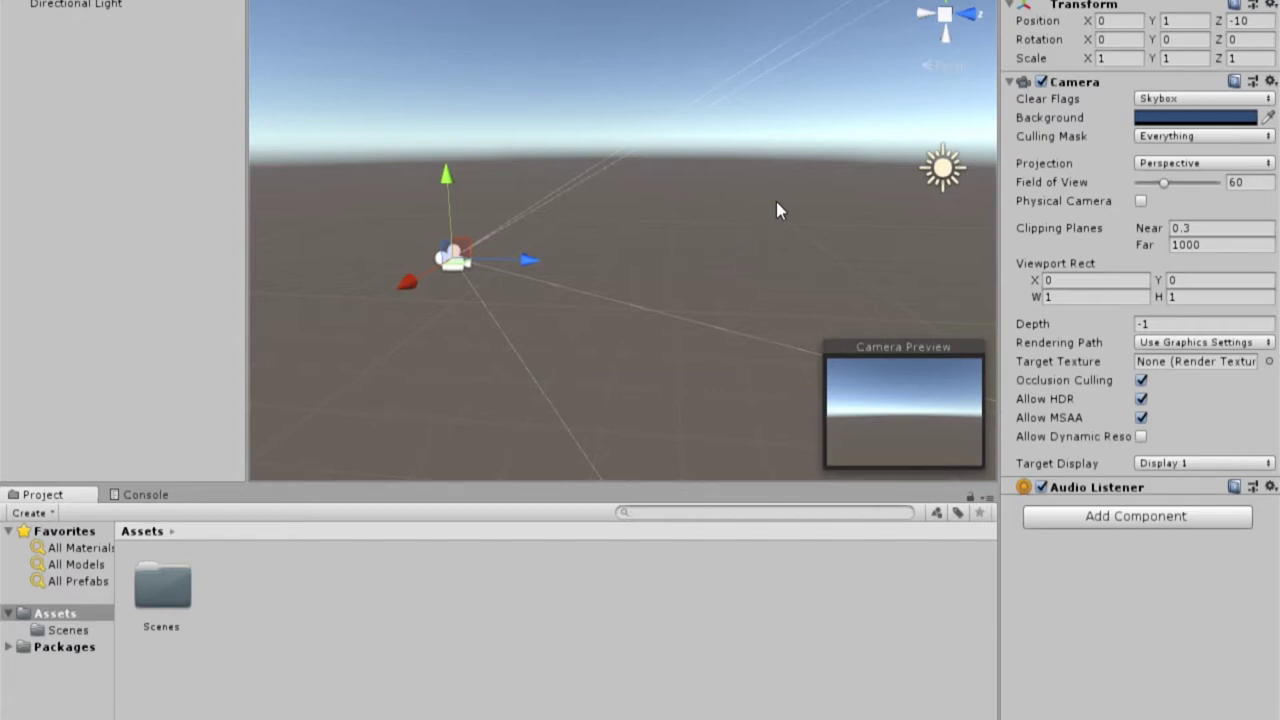
Step: Switch the selection between Main Camera and Directional Light while orbiting the view
click(622, 145)
drag(364, 138, 504, 330)
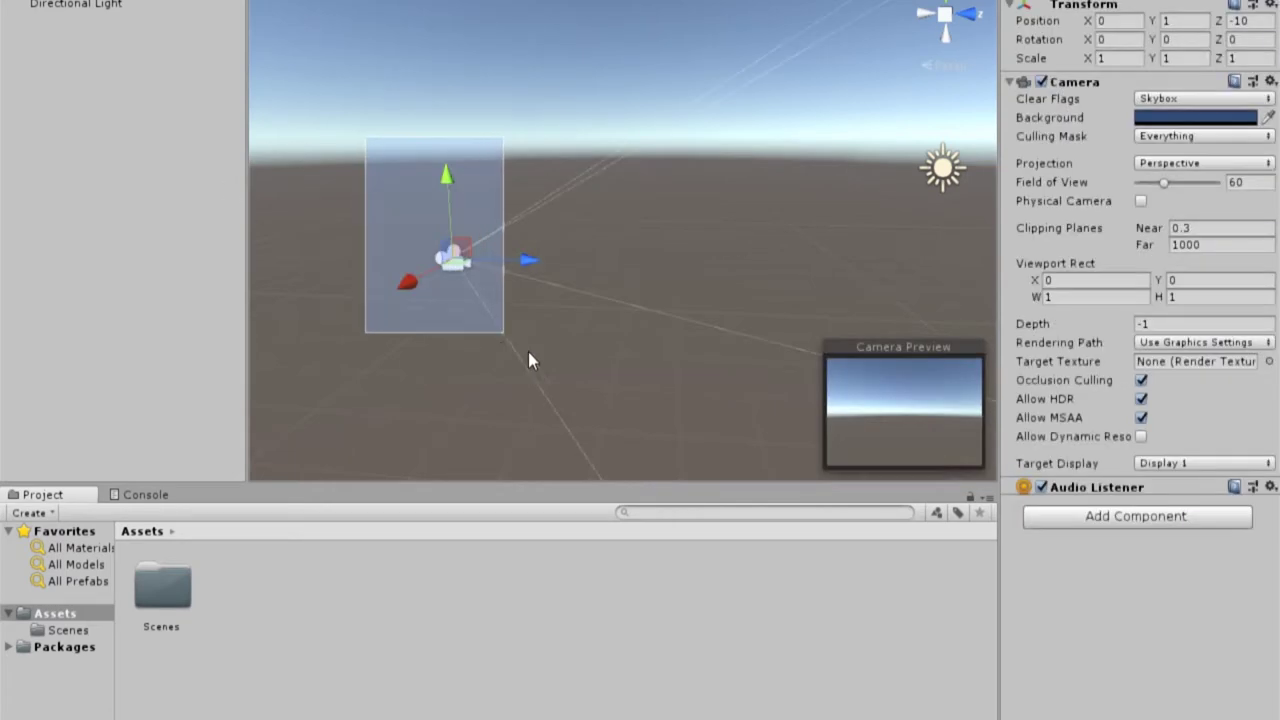
click(800, 240)
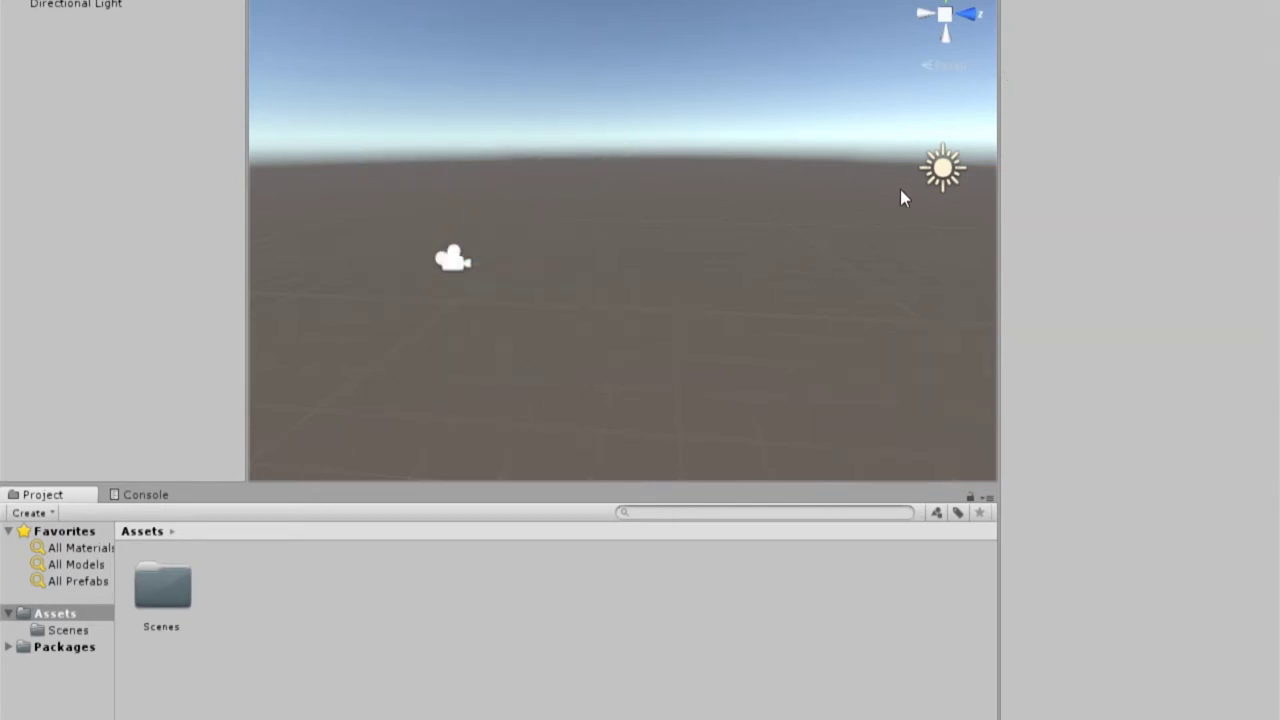
click(950, 168)
mouse_move(740, 171)
alt+mouse_down()
mouse_move(898, 287)
mouse_move(745, 263)
alt+mouse_up()
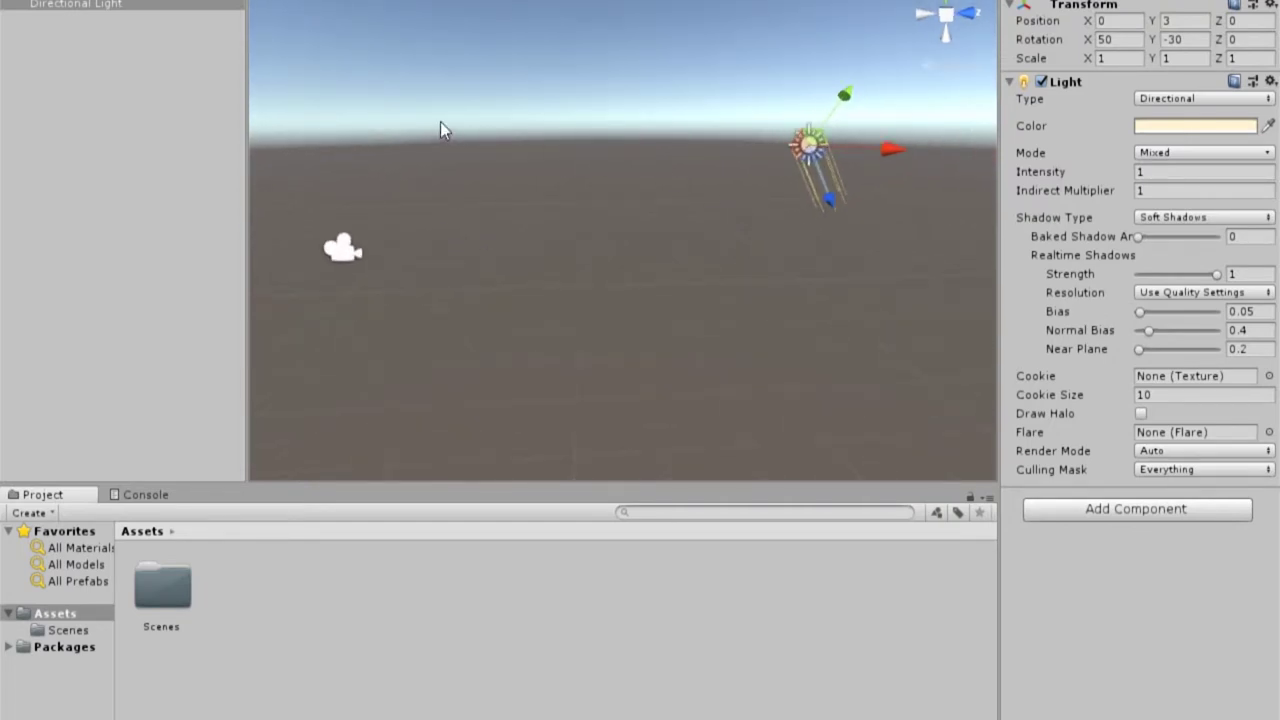
alt+drag(579, 158, 767, 147)
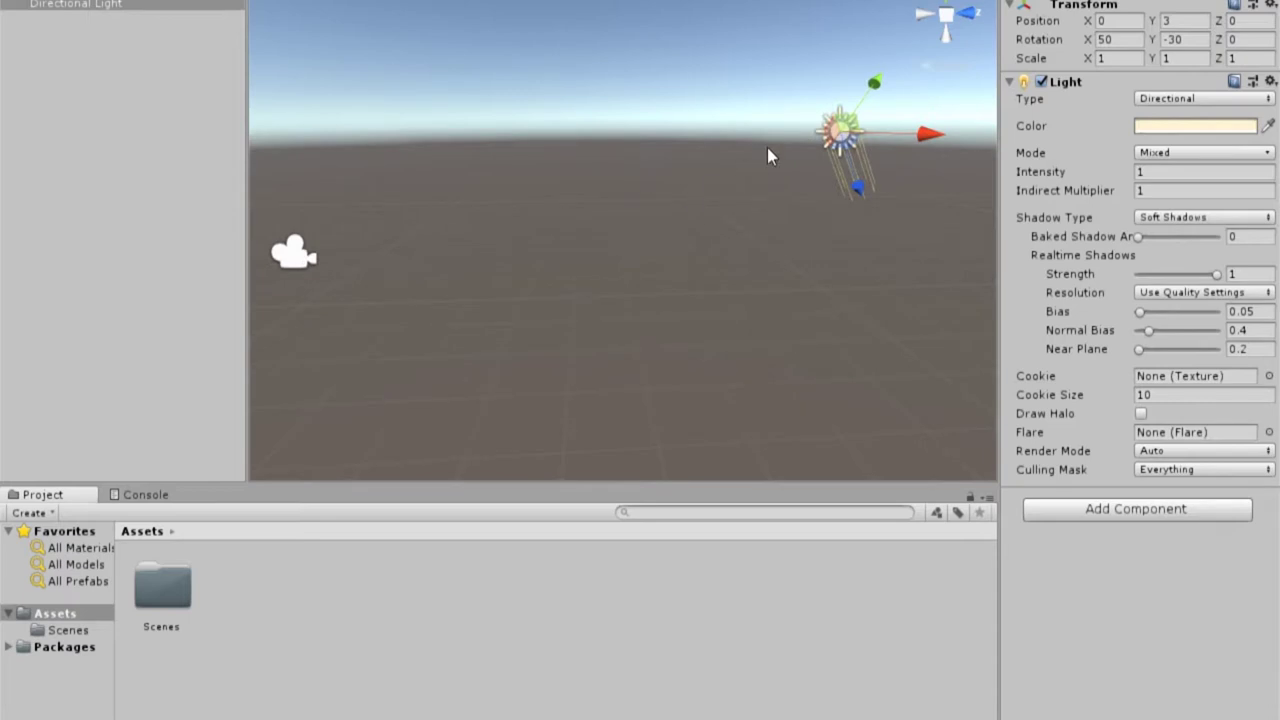
click(294, 255)
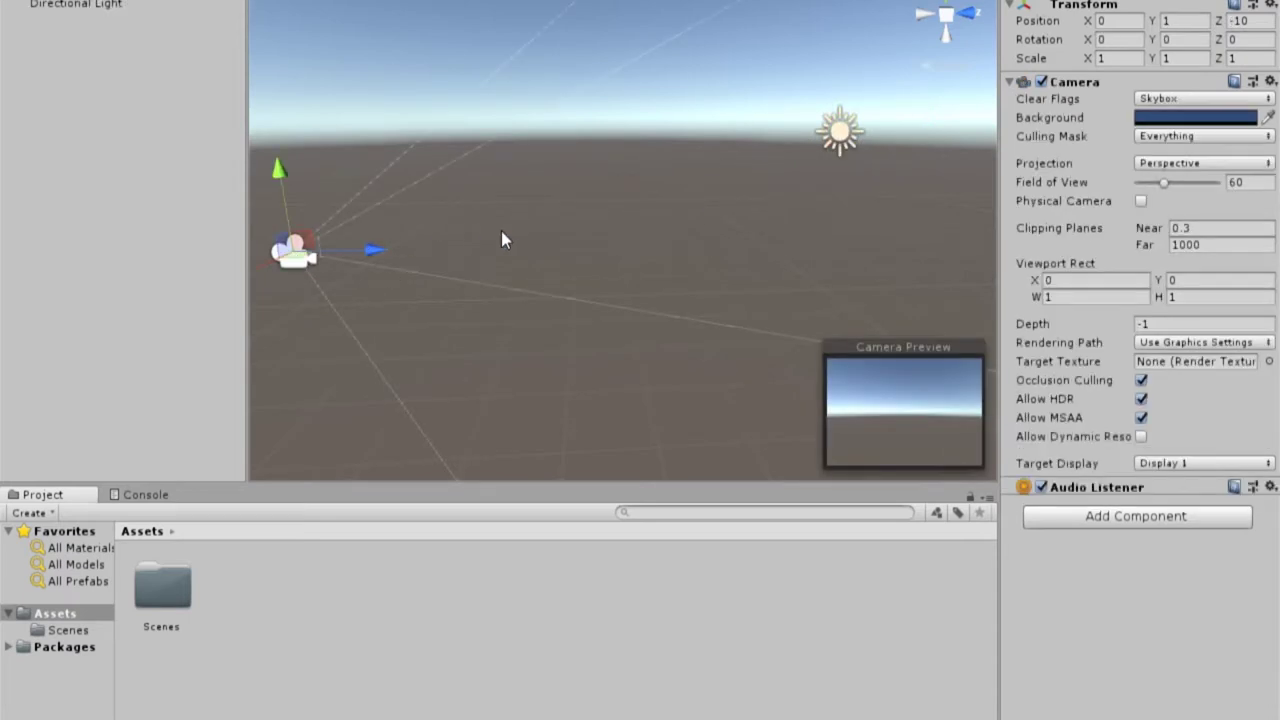
click(840, 138)
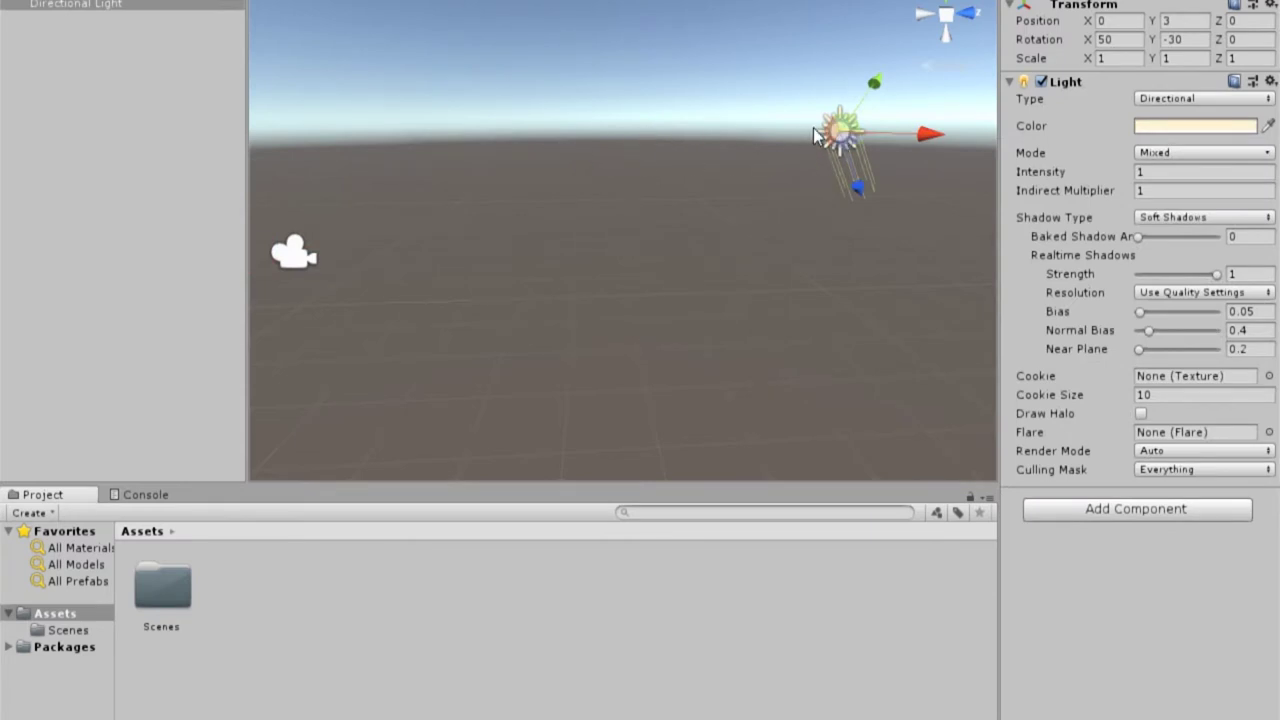
Step: Frame the Directional Light with F, then tilt and zoom the view around it
scroll(843, 199, up, 3)
key(f)
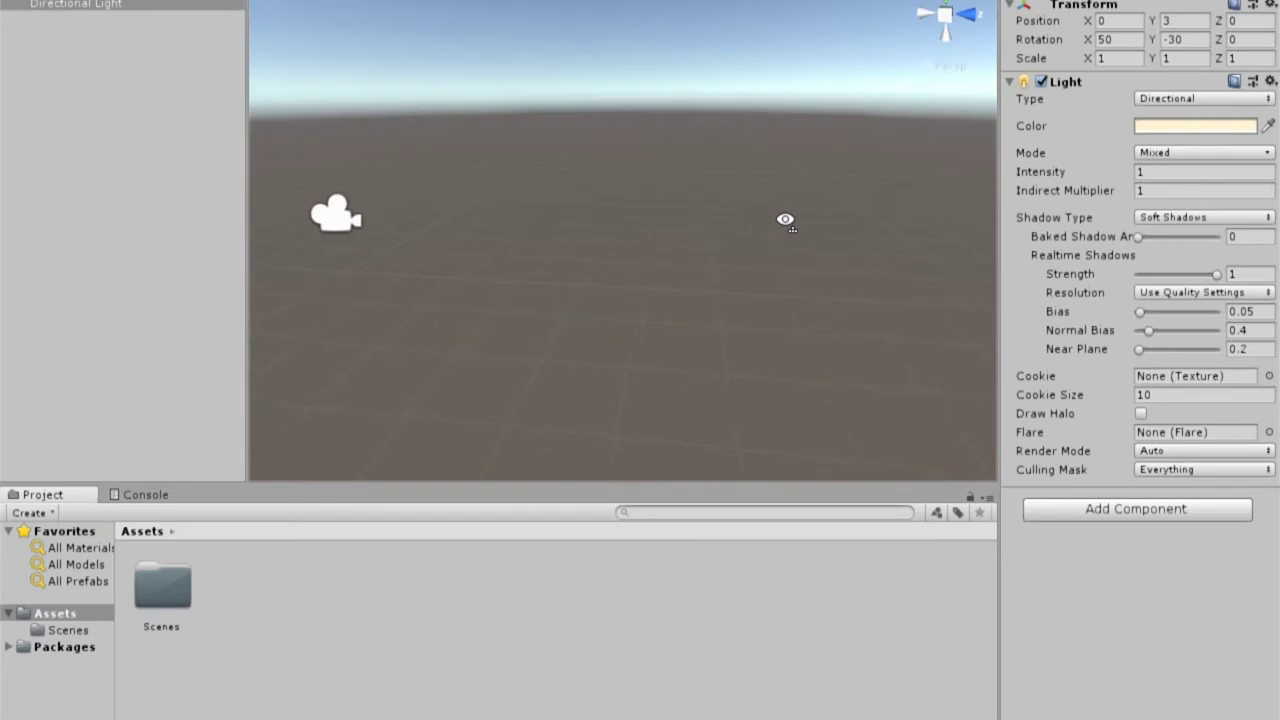
right_drag(846, 185, 843, 77)
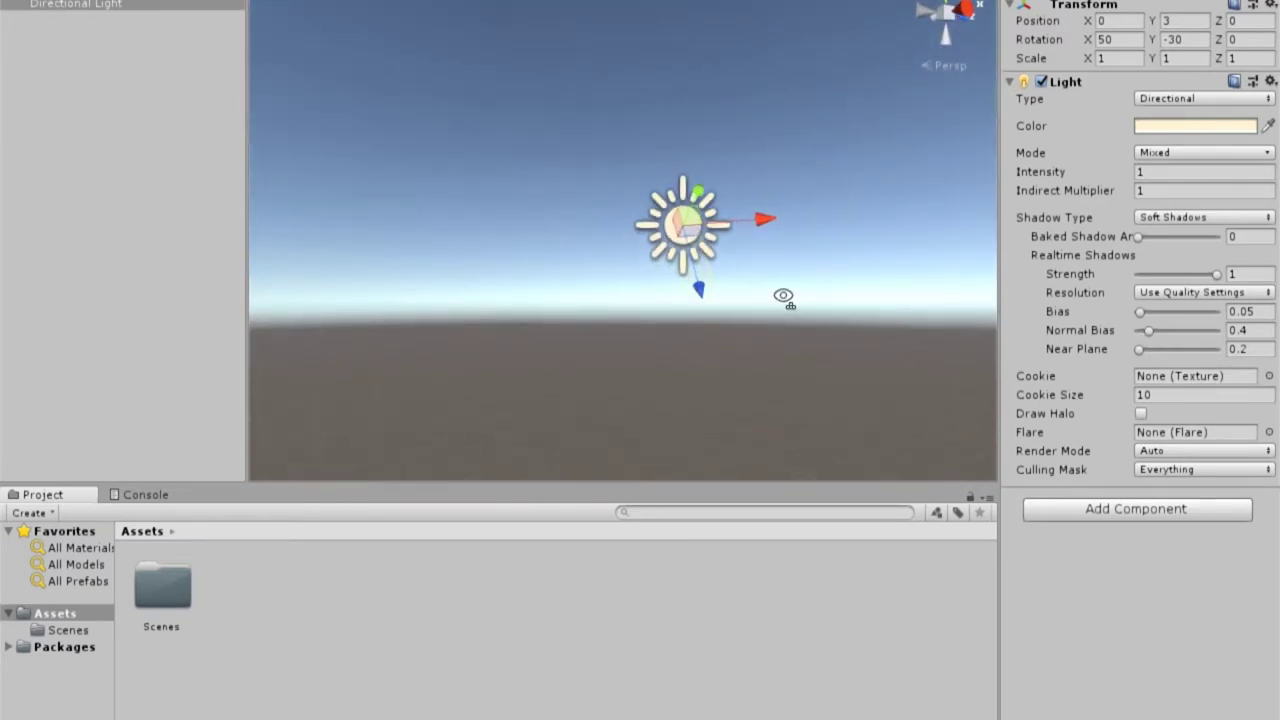
right_drag(786, 297, 793, 354)
scroll(701, 210, up, 2)
scroll(703, 203, up, 1)
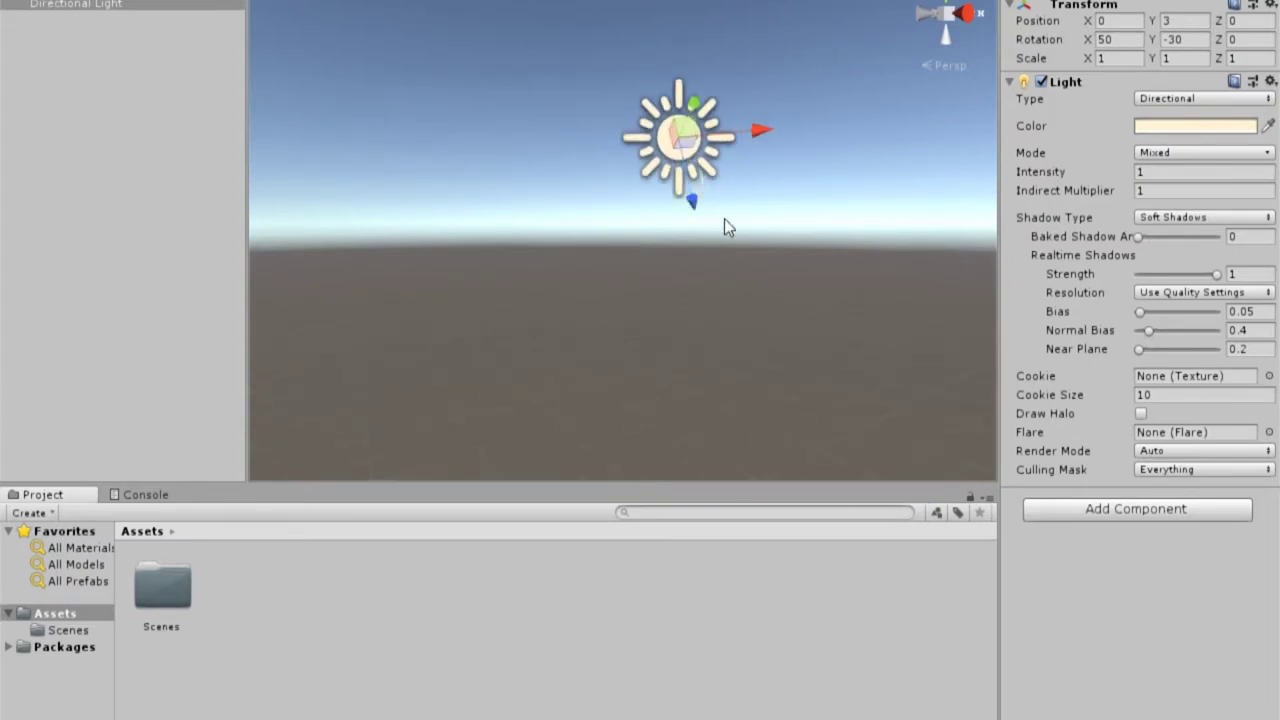
mouse_move(713, 238)
right_down()
mouse_move(608, 300)
mouse_move(458, 291)
right_up()
scroll(467, 293, down, 2)
scroll(720, 266, down, 2)
scroll(740, 264, down, 1)
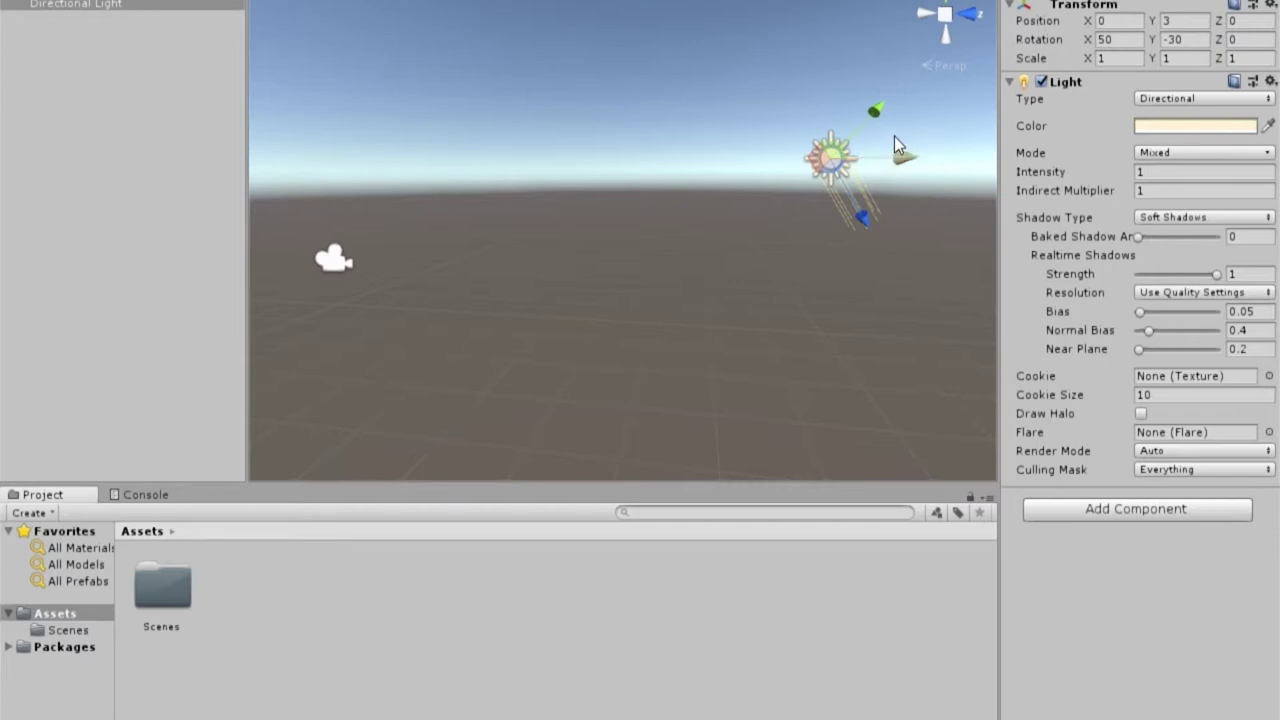
Step: Look around the scene and finish with the Directional Light selected, nudging it left along X
click(672, 242)
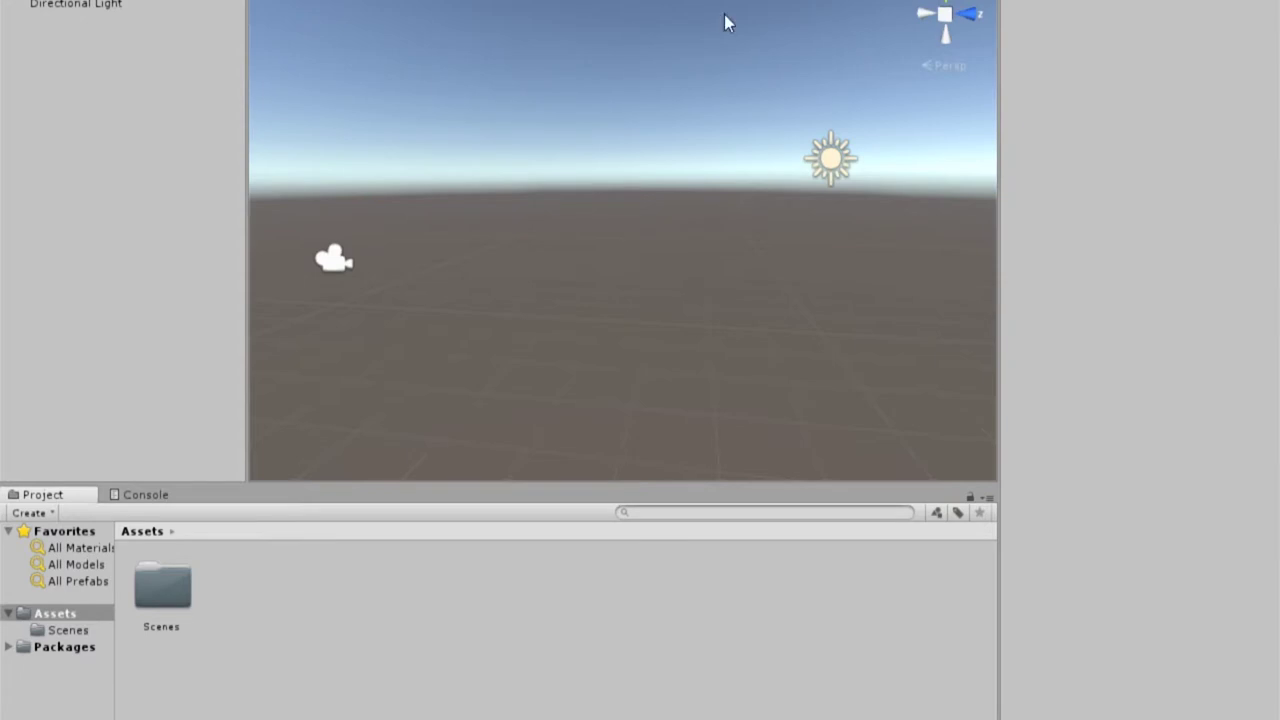
click(815, 162)
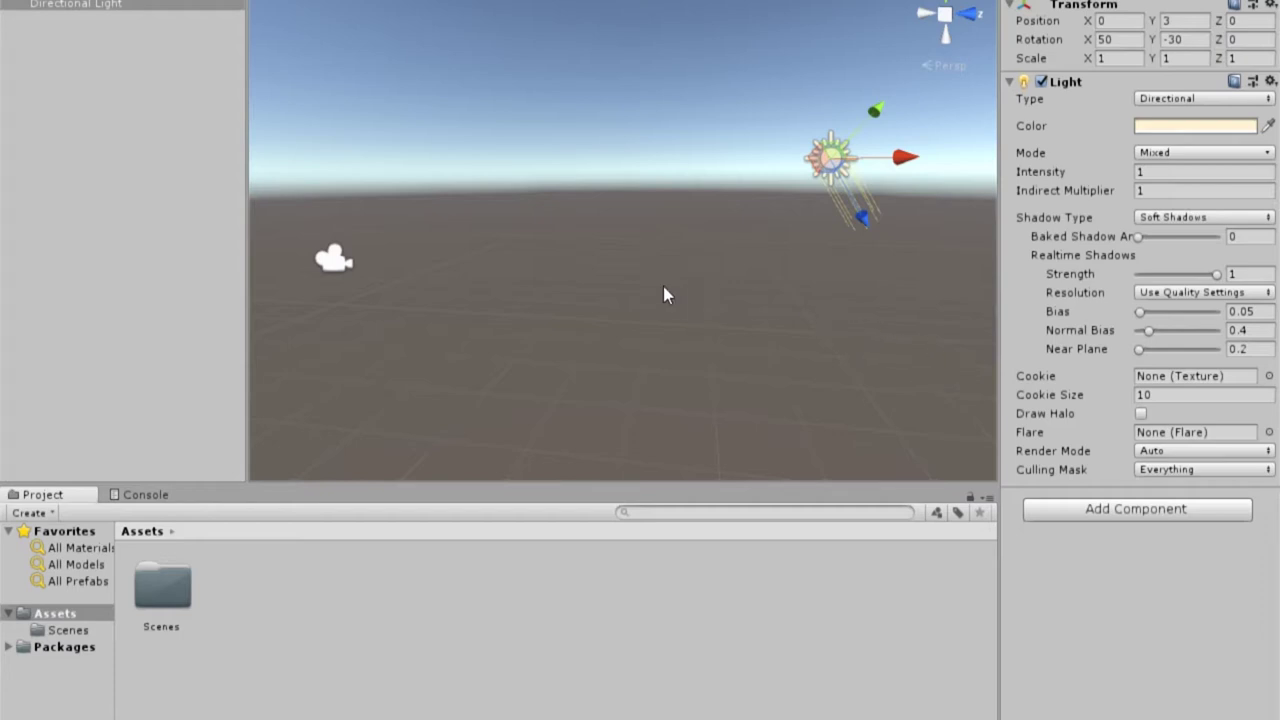
right_drag(666, 291, 694, 290)
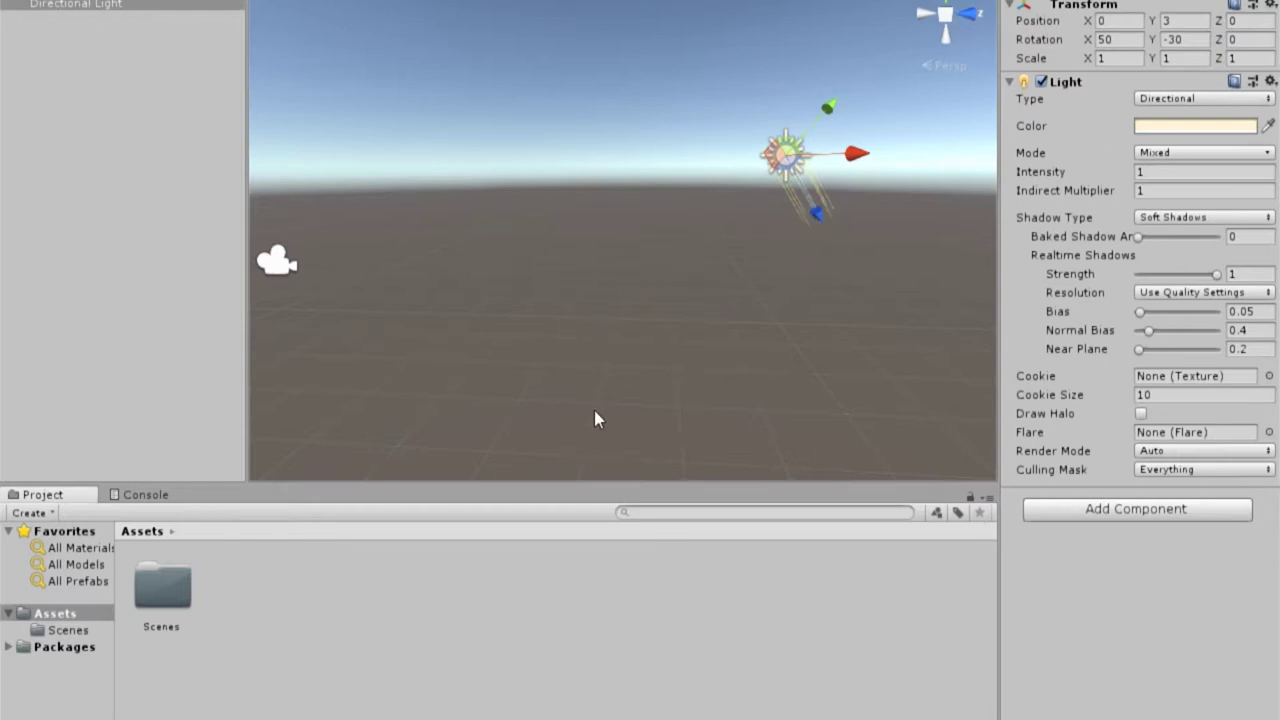
click(615, 346)
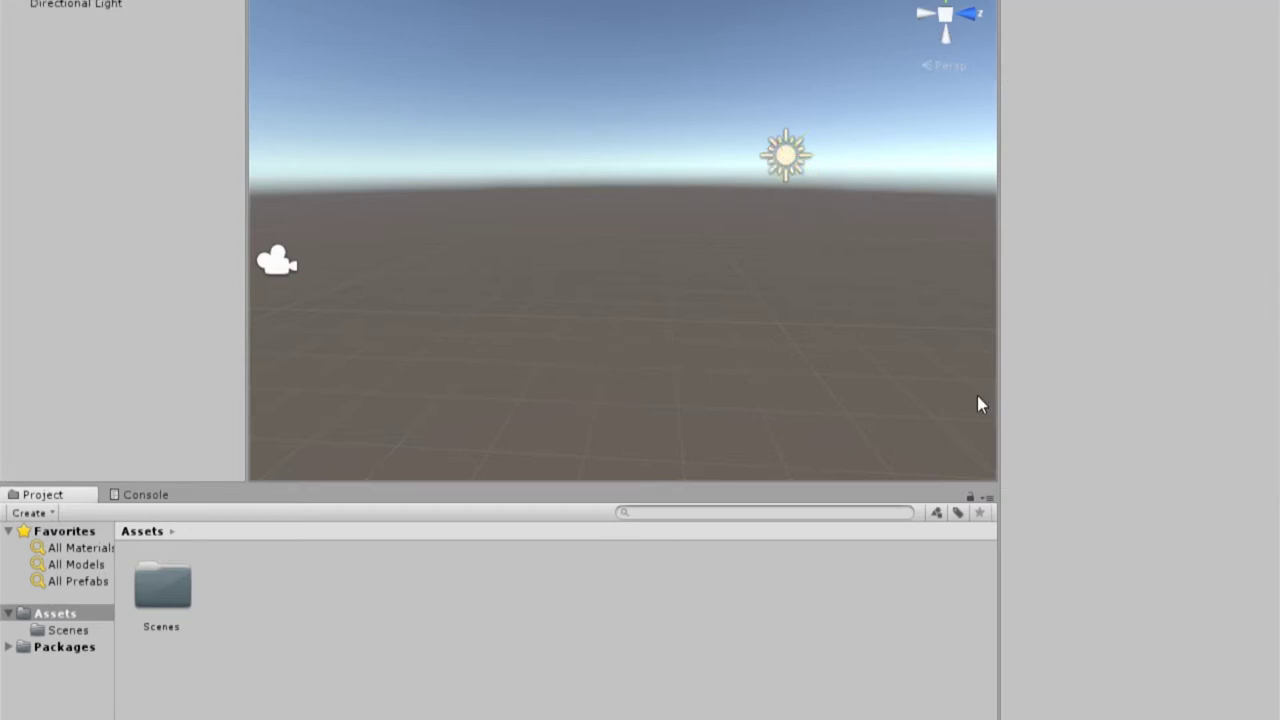
right_drag(508, 413, 581, 392)
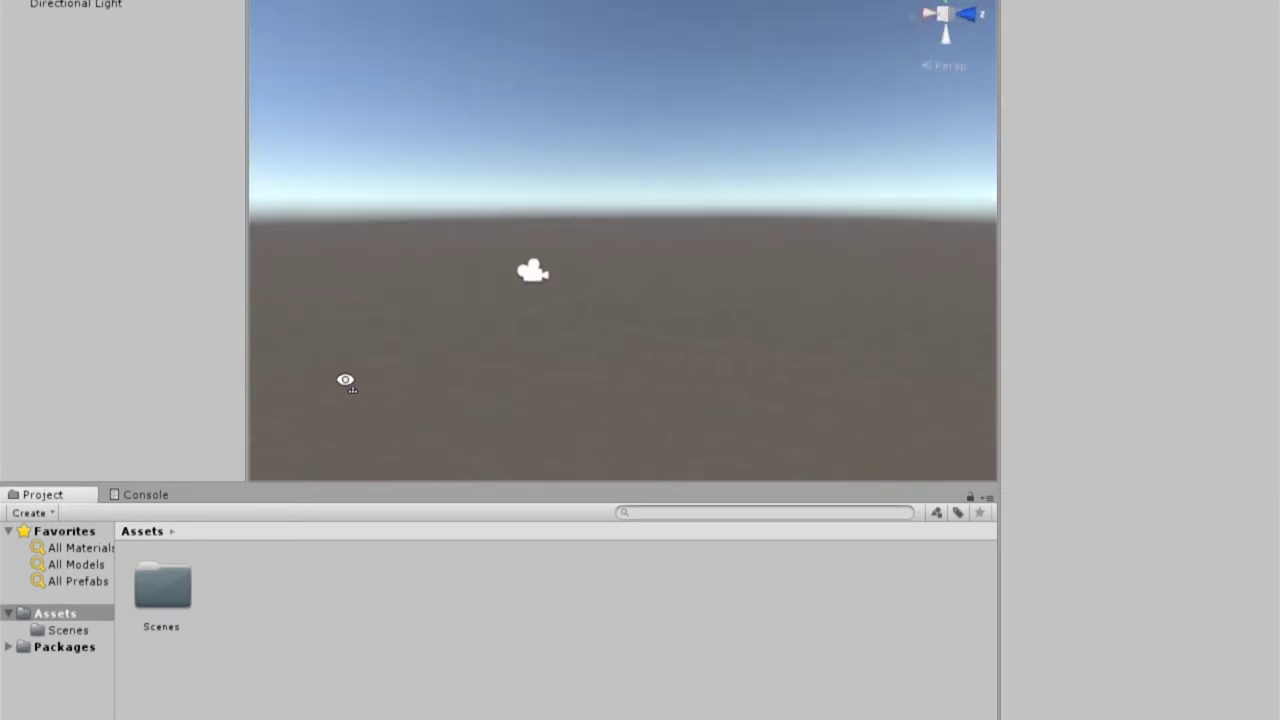
click(792, 193)
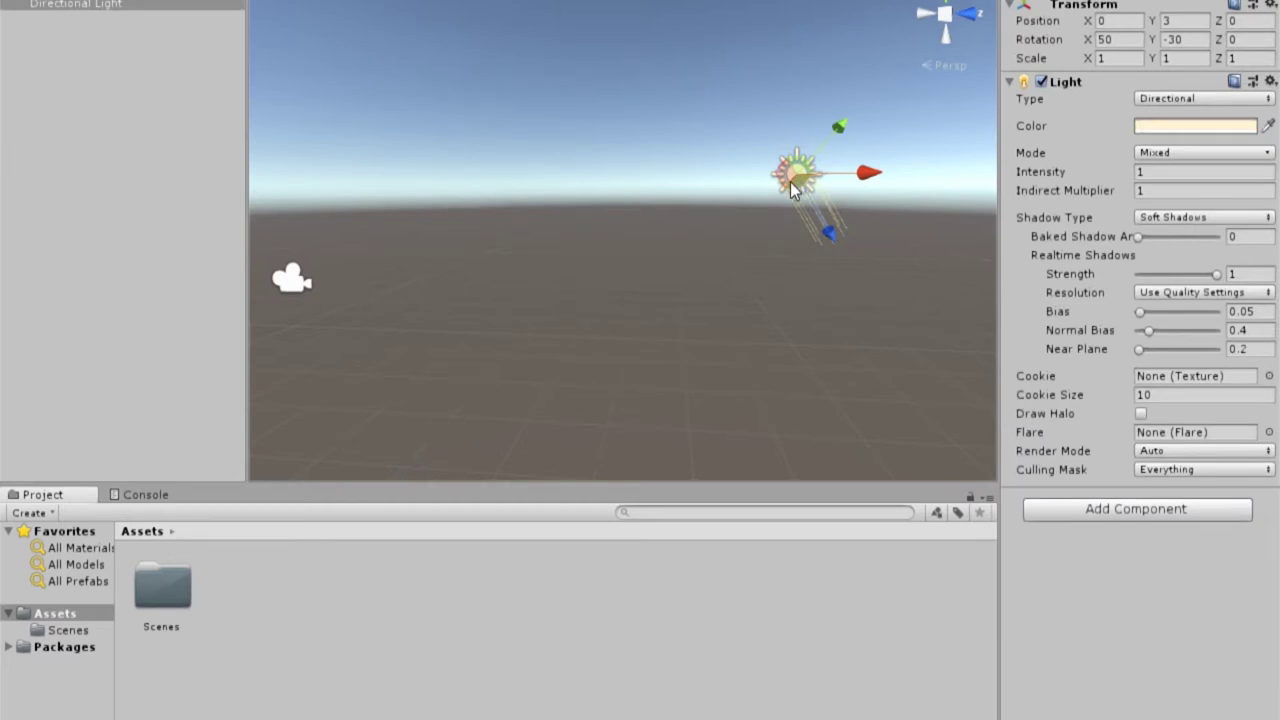
click(300, 280)
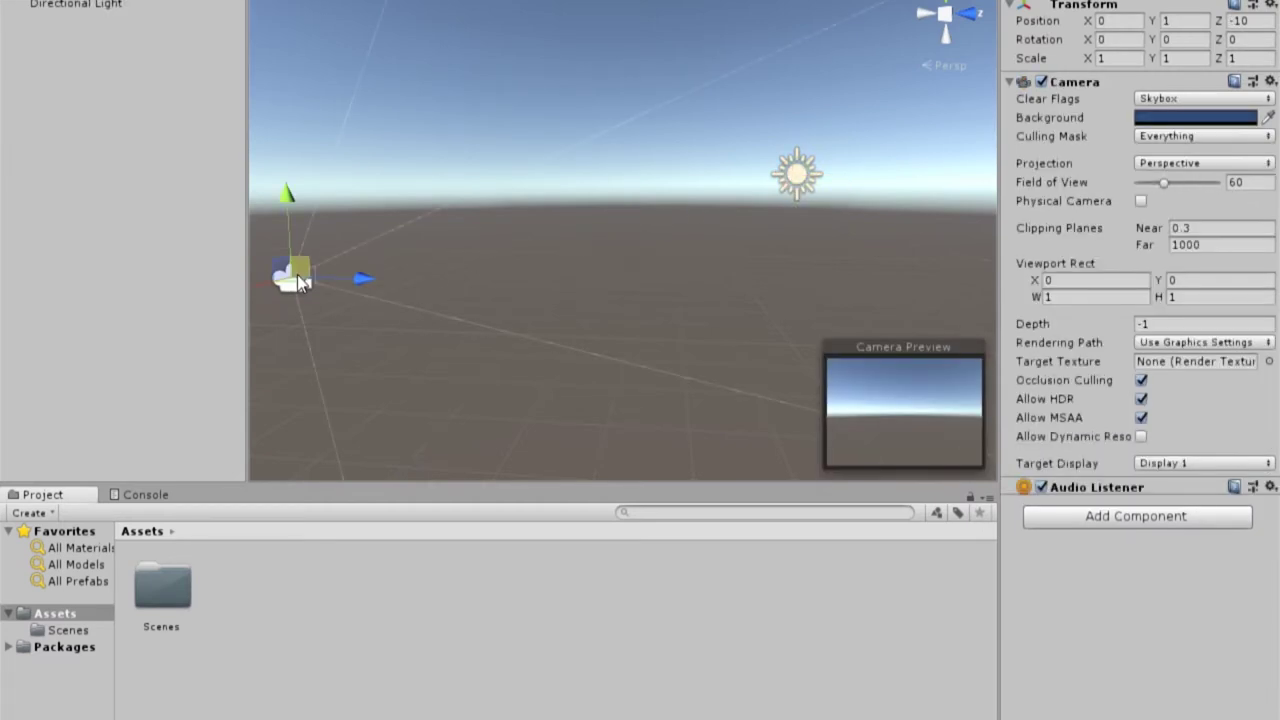
click(797, 183)
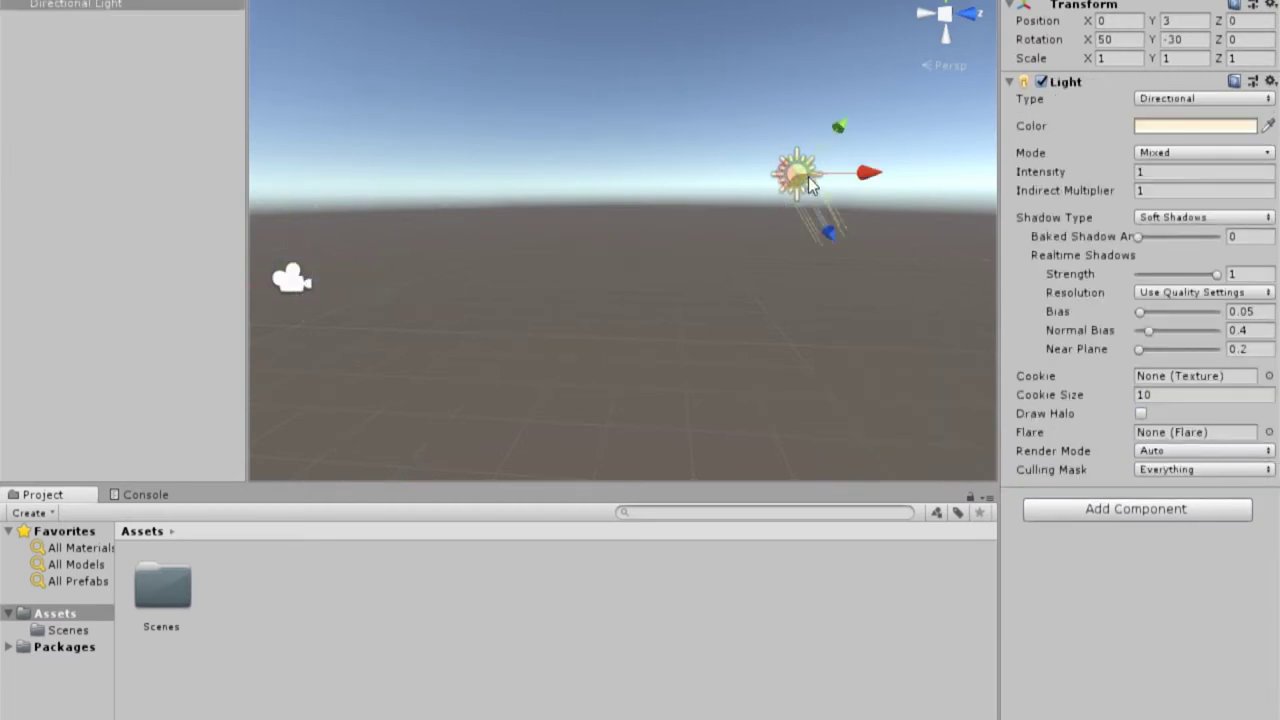
drag(874, 185, 813, 195)
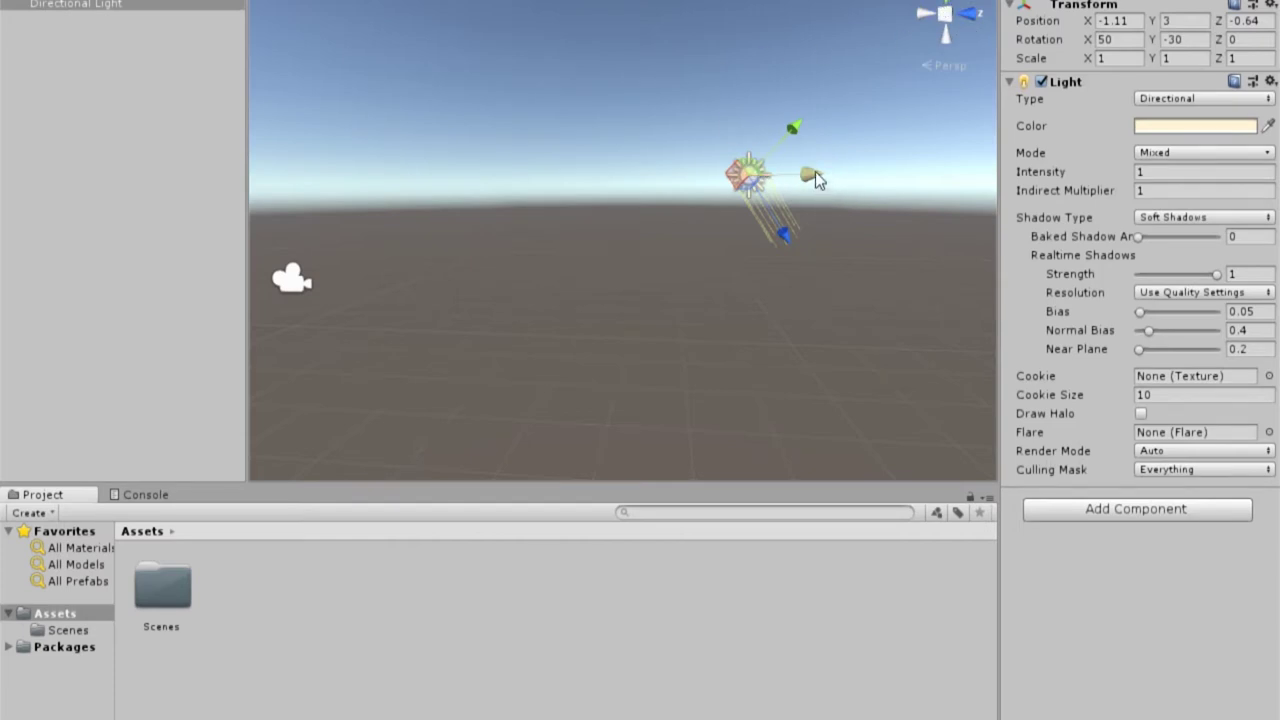
Step: Reposition the Directional Light by dragging its X, Y and Z move arrows
drag(818, 183, 711, 214)
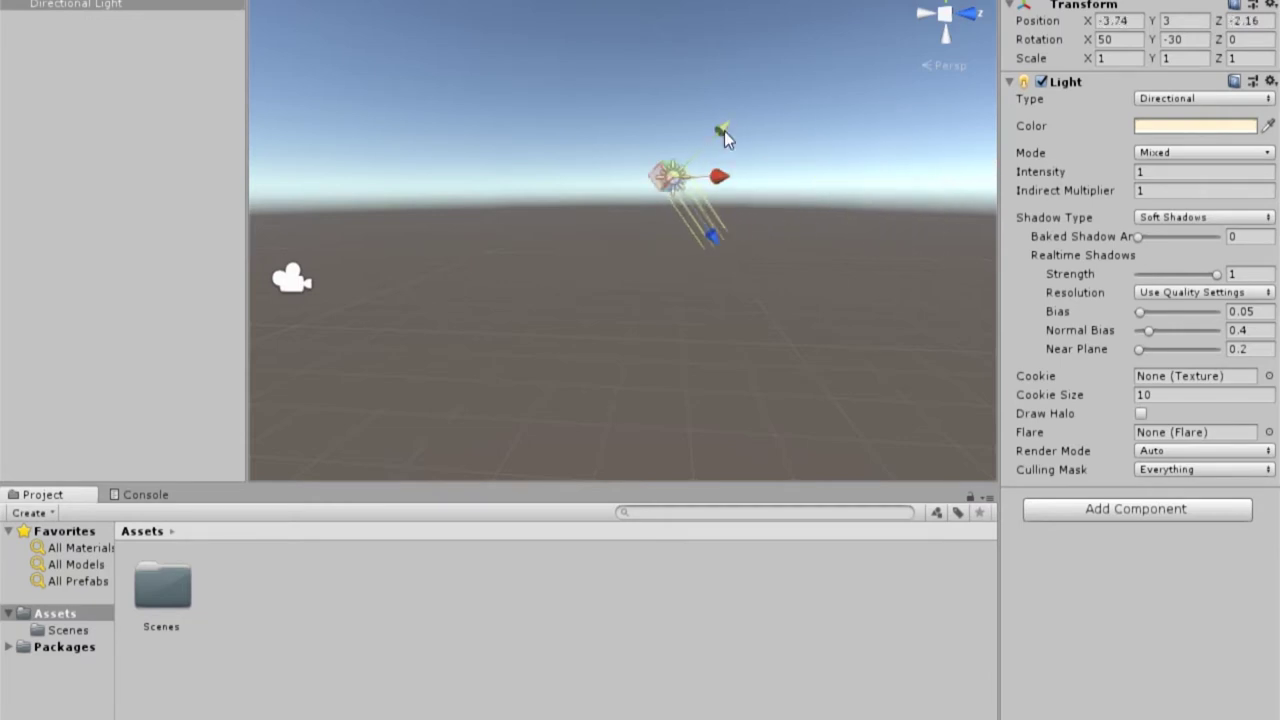
drag(724, 131, 765, 210)
drag(694, 249, 679, 218)
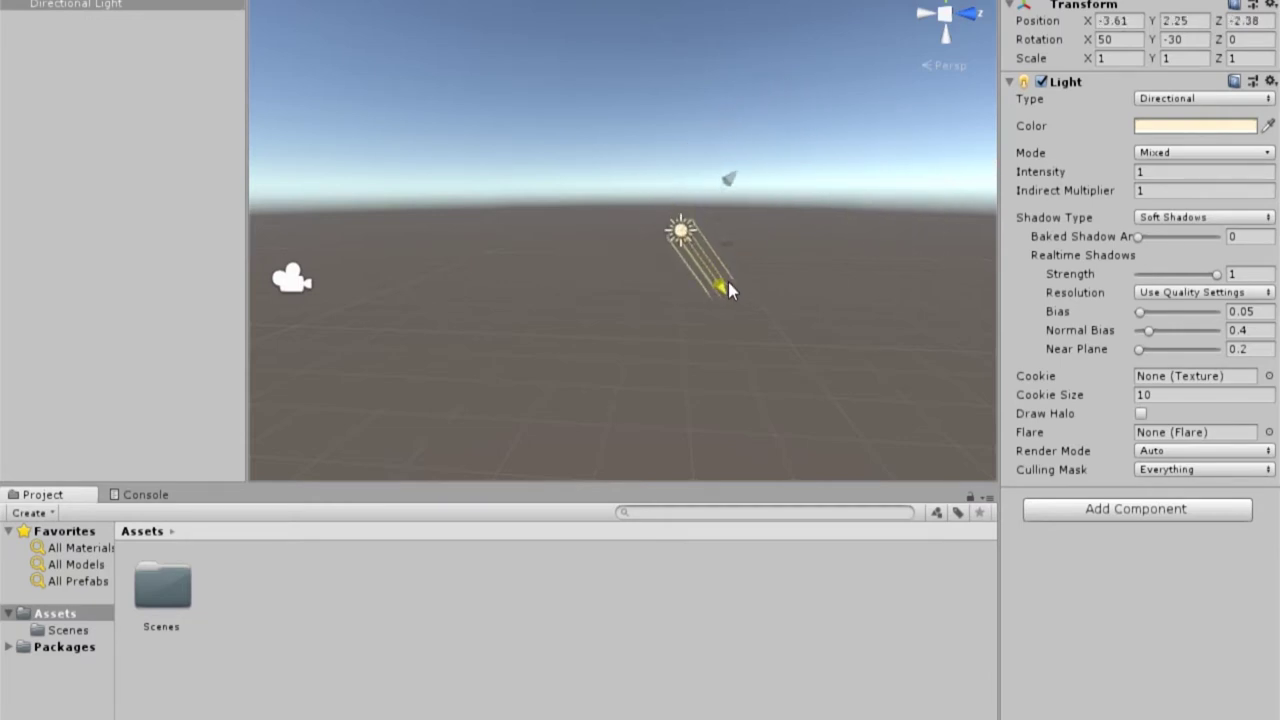
drag(688, 185, 729, 214)
click(274, 285)
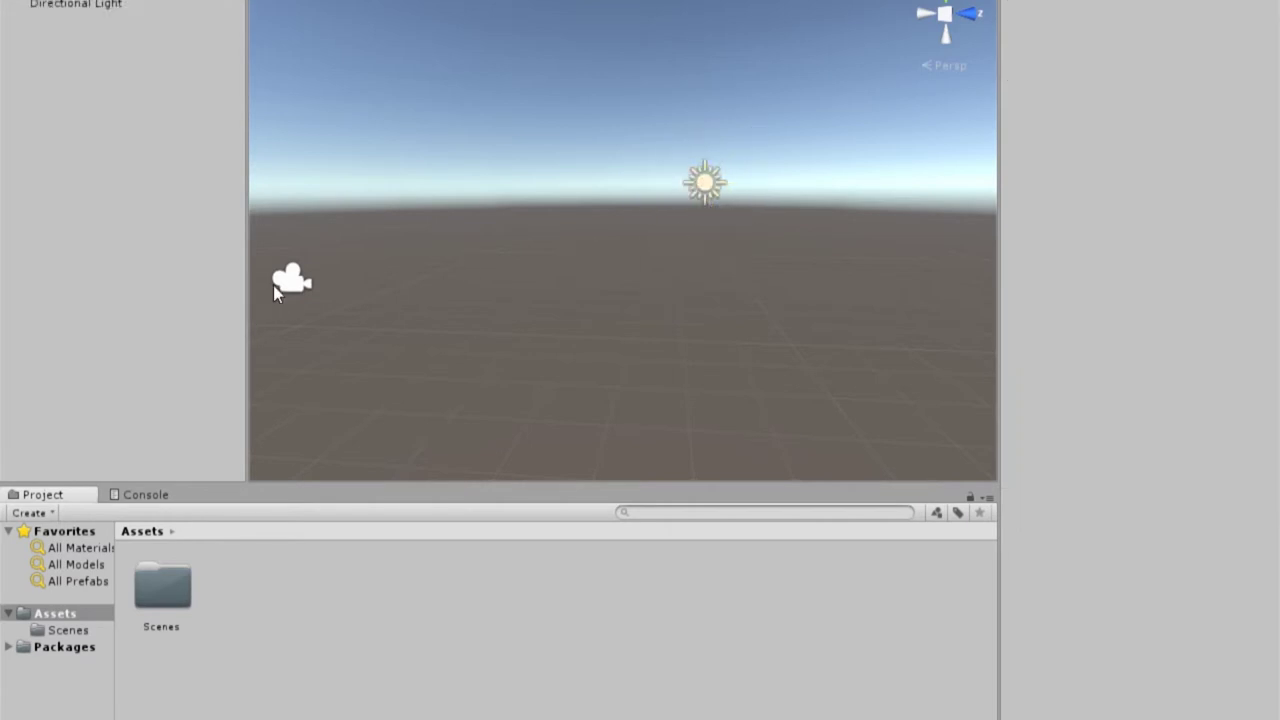
Step: Move the Main Camera left and back to position -3.04, 1.09, -8.53
drag(368, 280, 518, 347)
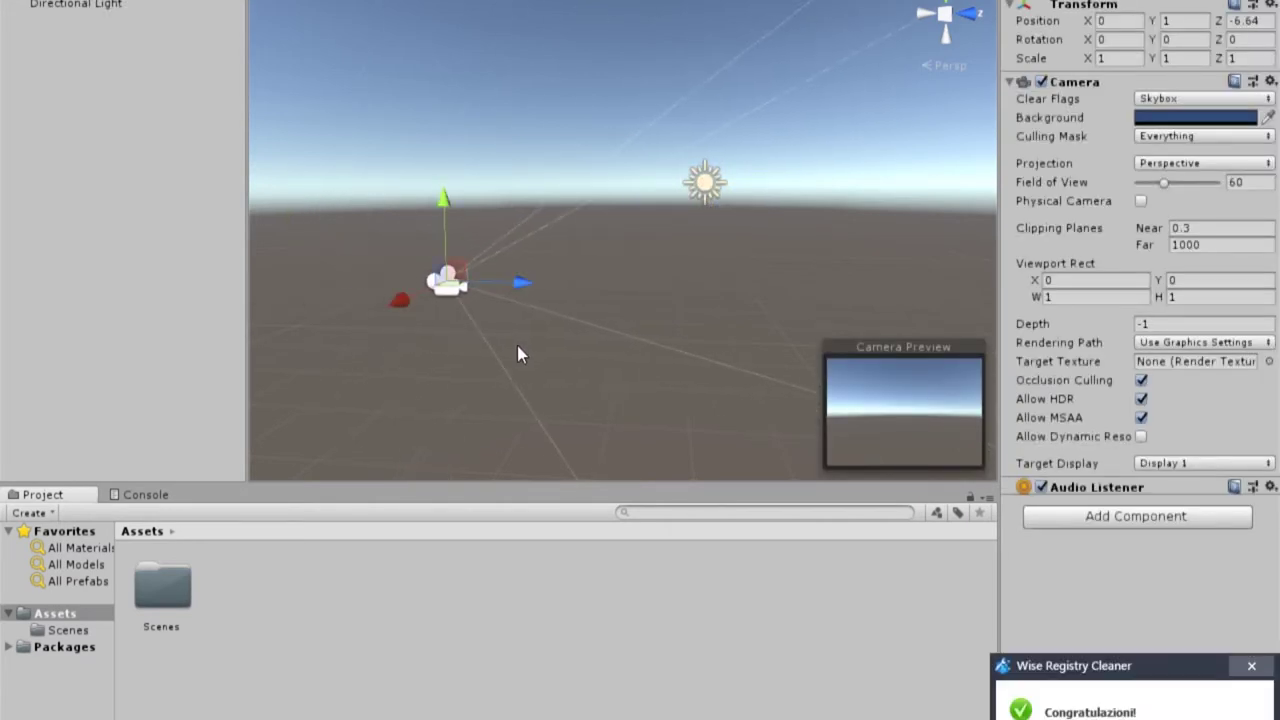
drag(413, 300, 471, 274)
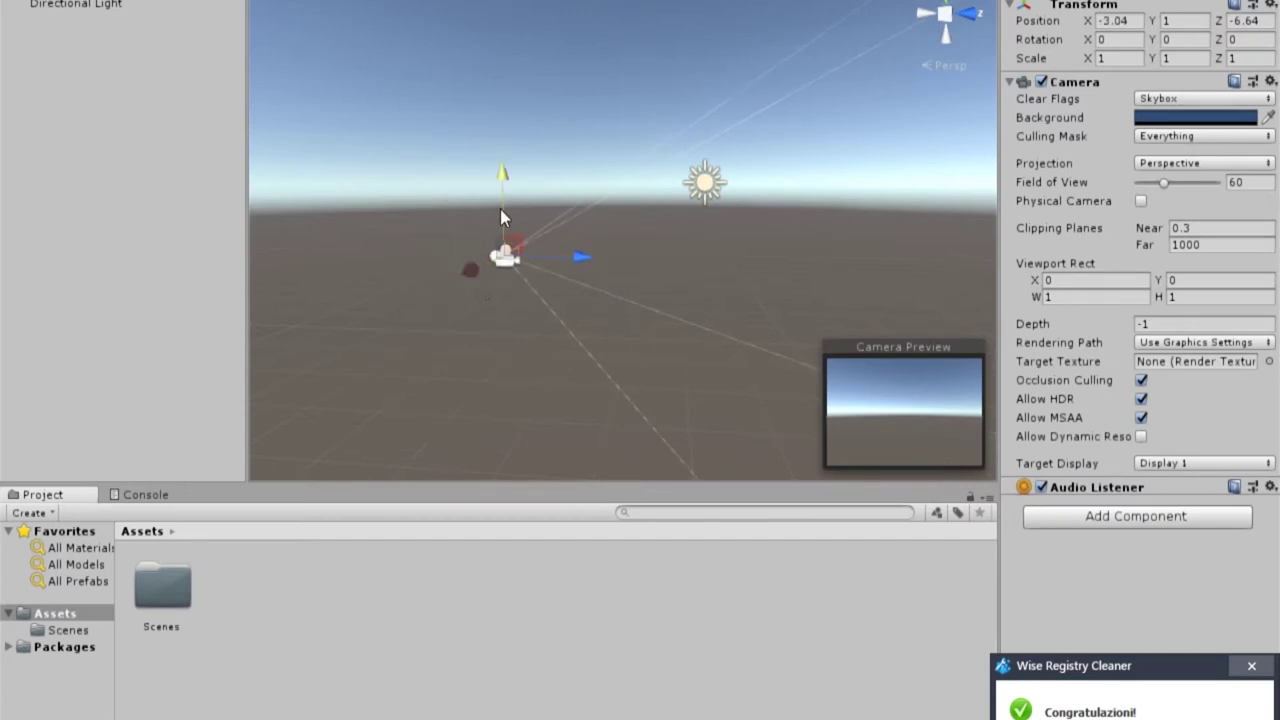
drag(512, 180, 501, 250)
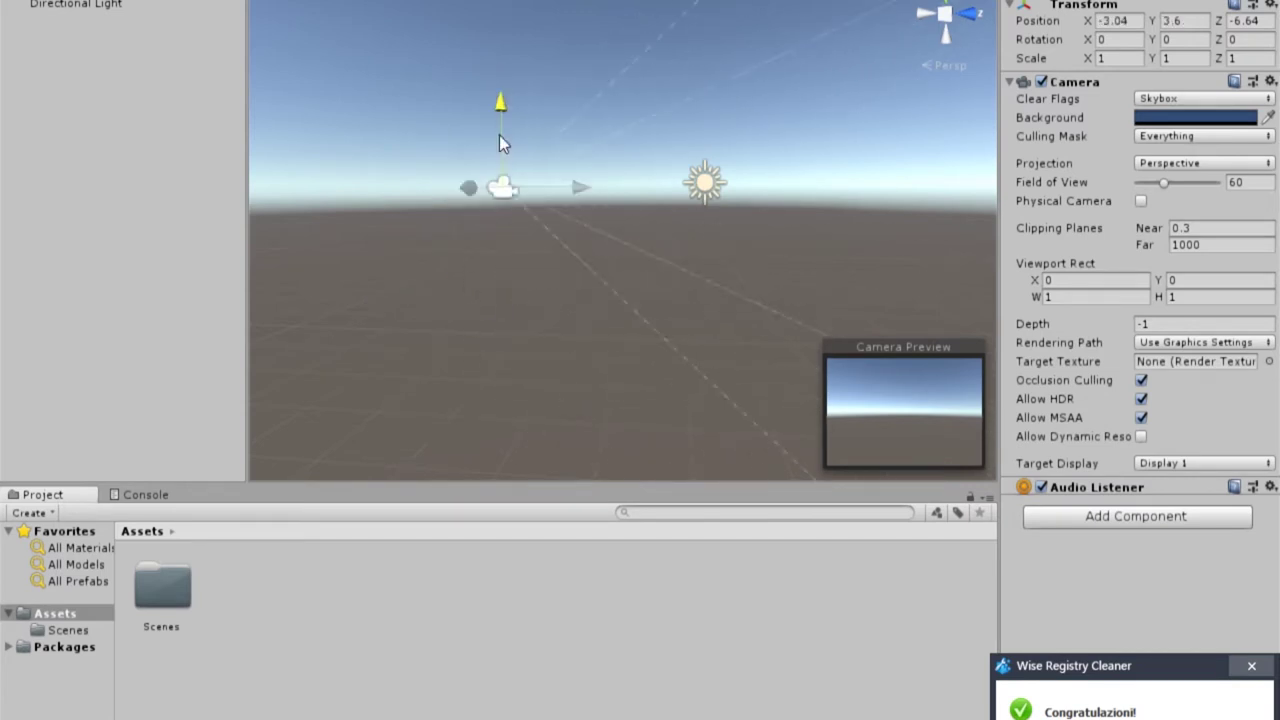
mouse_move(516, 233)
mouse_down()
mouse_move(512, 303)
mouse_move(516, 232)
mouse_up()
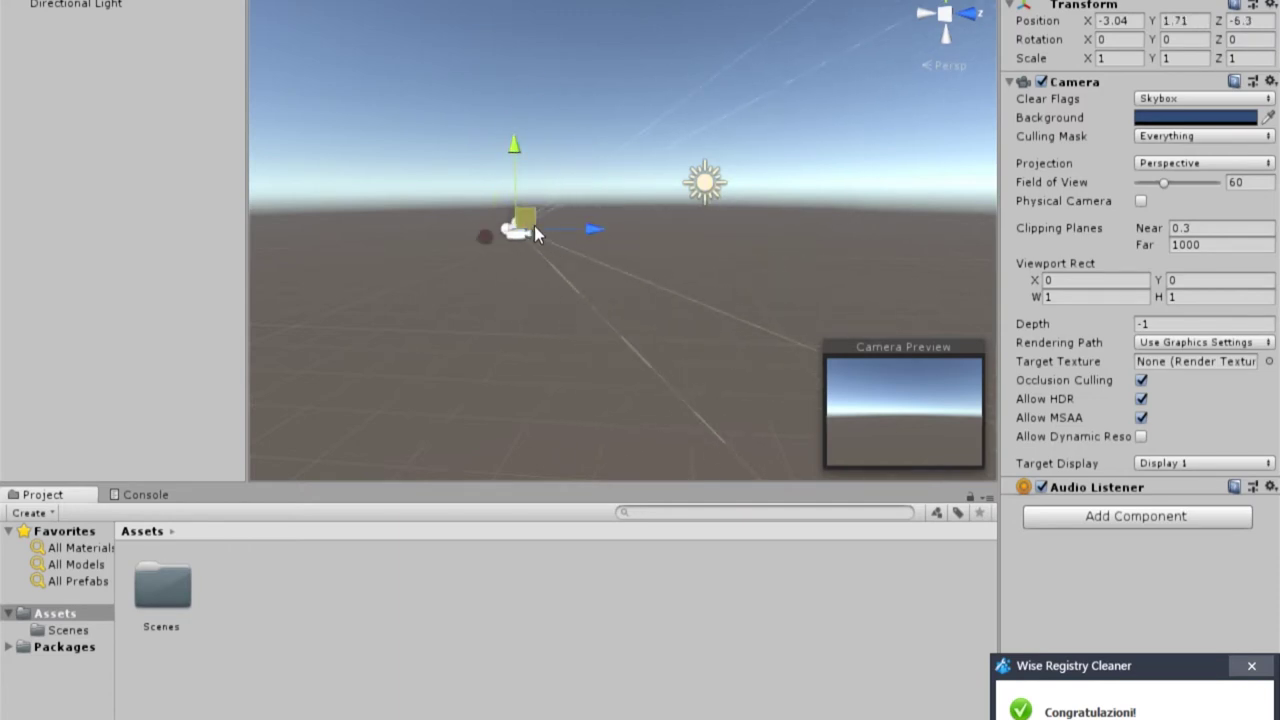
mouse_move(522, 224)
mouse_down()
mouse_move(457, 223)
mouse_move(543, 268)
mouse_move(440, 248)
mouse_up()
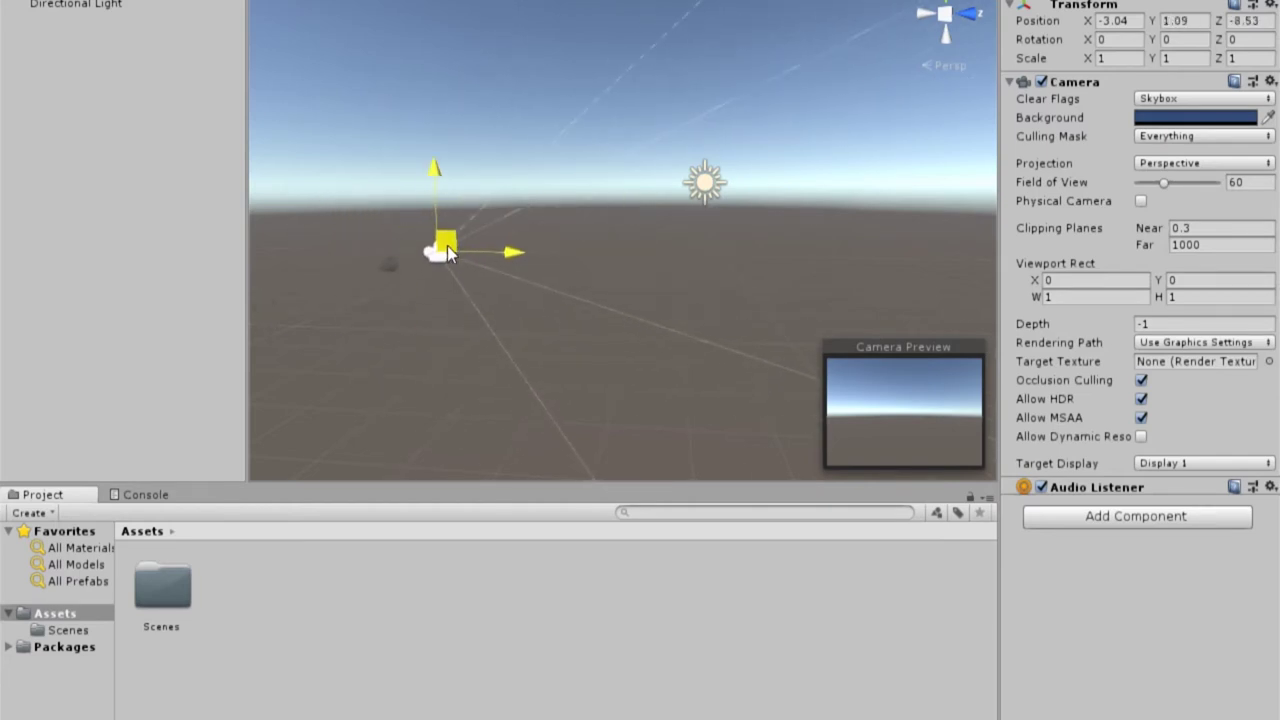
click(510, 594)
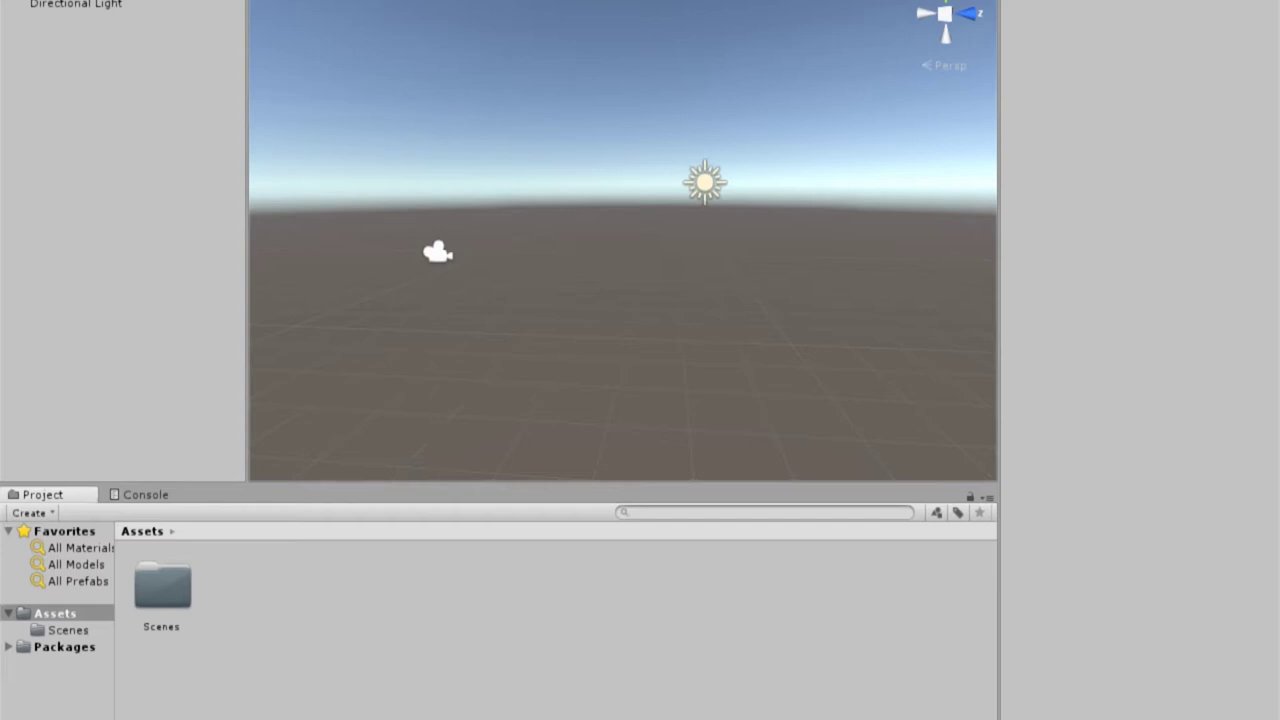
click(437, 252)
Step: Turn the Main Camera slightly using its X, Y and Z rotation rings
mouse_move(504, 231)
mouse_down()
mouse_move(542, 263)
mouse_move(532, 231)
mouse_up()
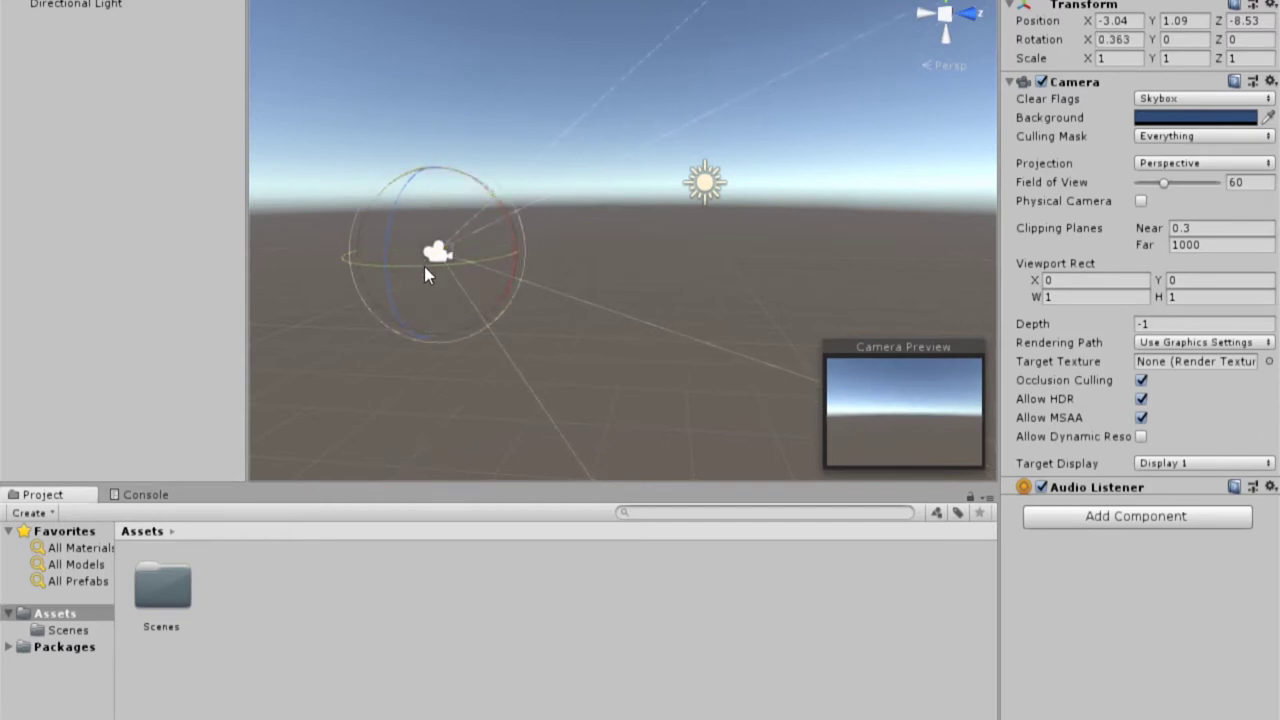
mouse_move(427, 267)
mouse_down()
mouse_move(462, 263)
mouse_move(425, 265)
mouse_up()
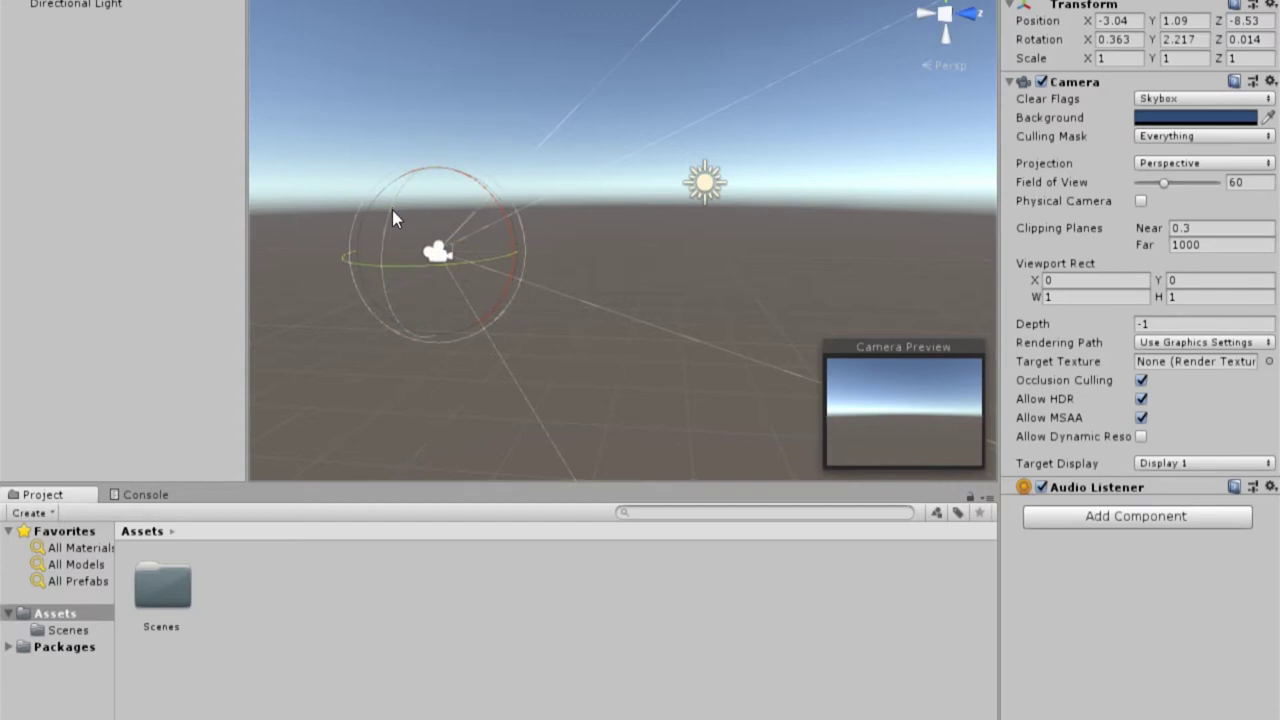
drag(392, 209, 411, 221)
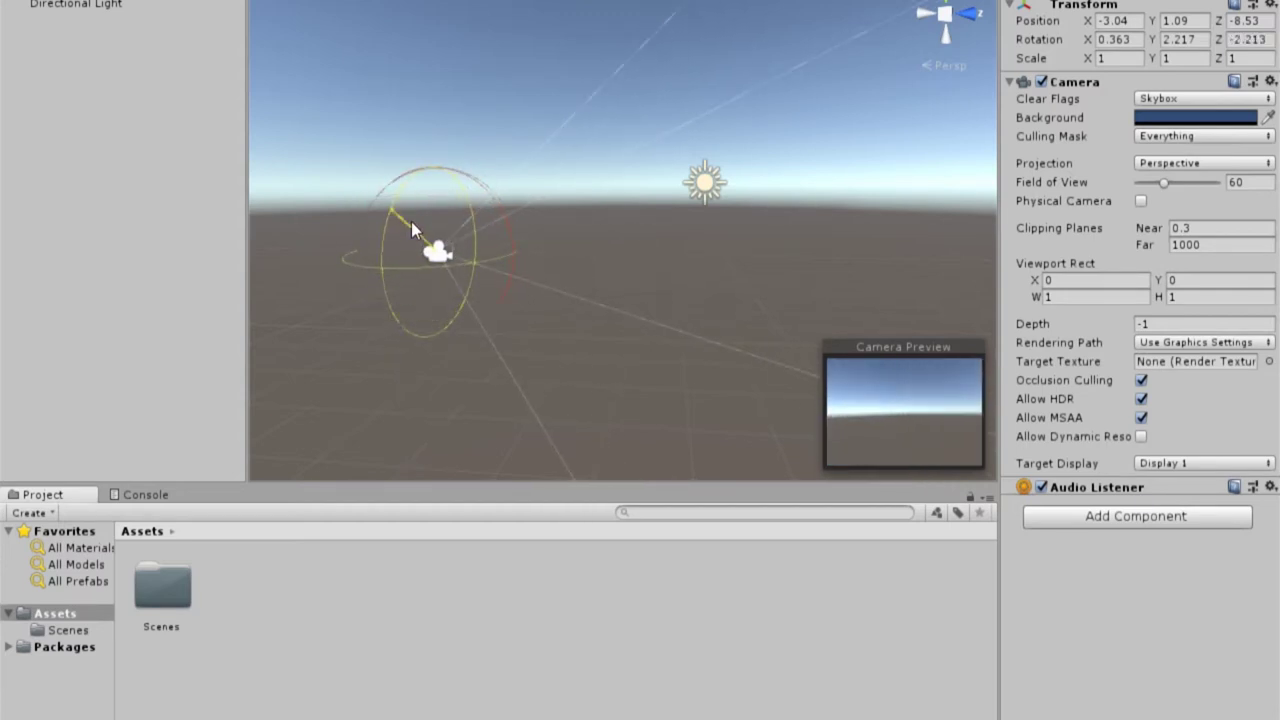
drag(411, 221, 414, 223)
Step: Rotate the Directional Light to 16.158, 166.598, 6.216 with its rotation rings and sphere
click(690, 192)
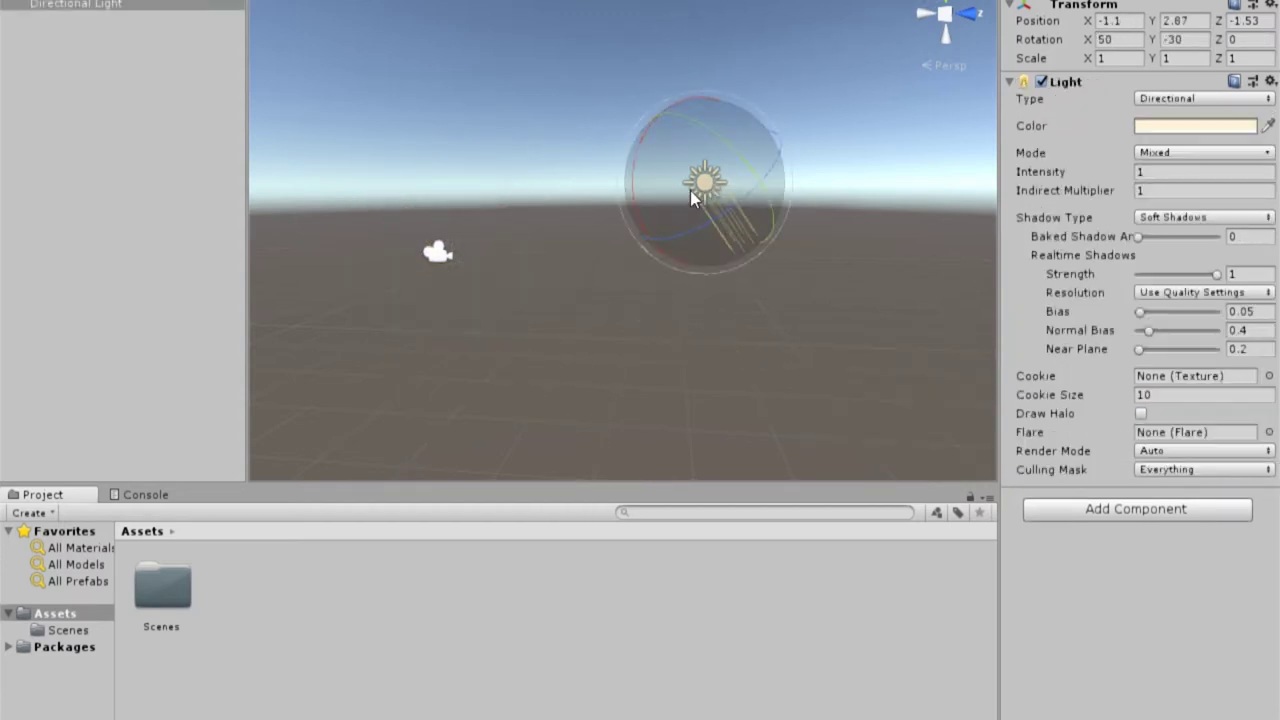
mouse_move(757, 172)
mouse_down()
mouse_move(680, 130)
mouse_move(413, 65)
mouse_up()
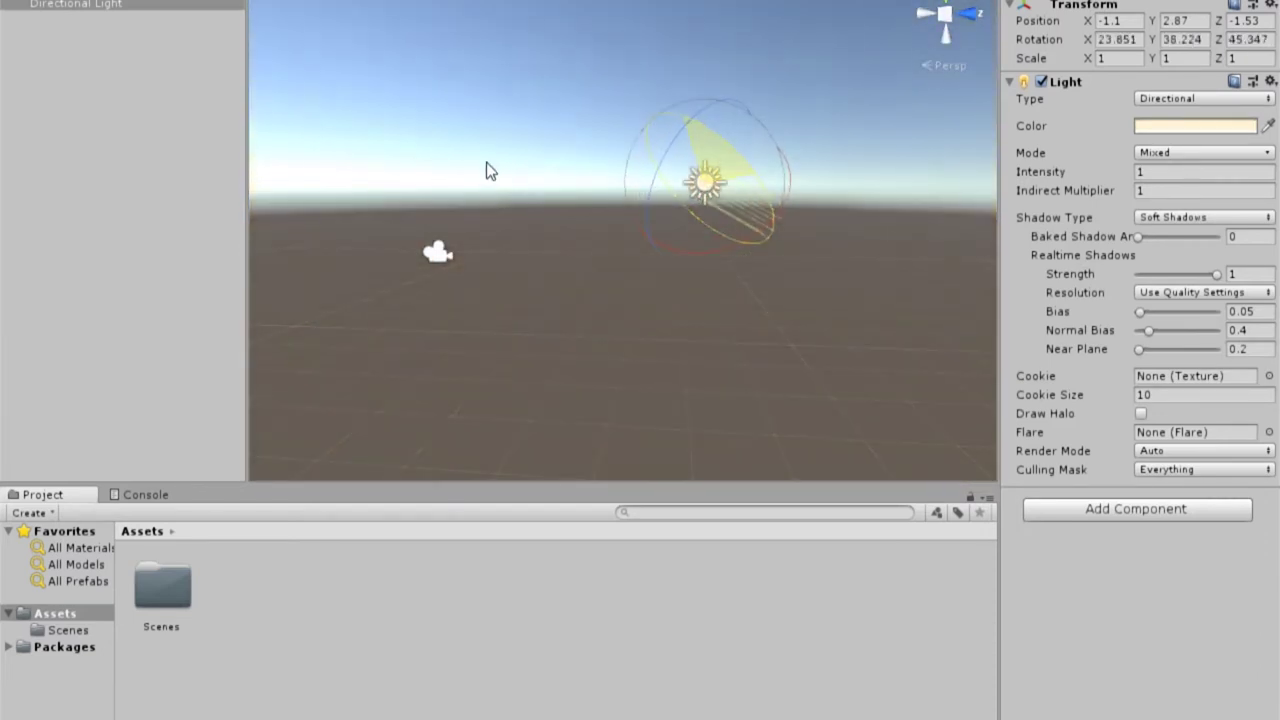
drag(413, 65, 480, 123)
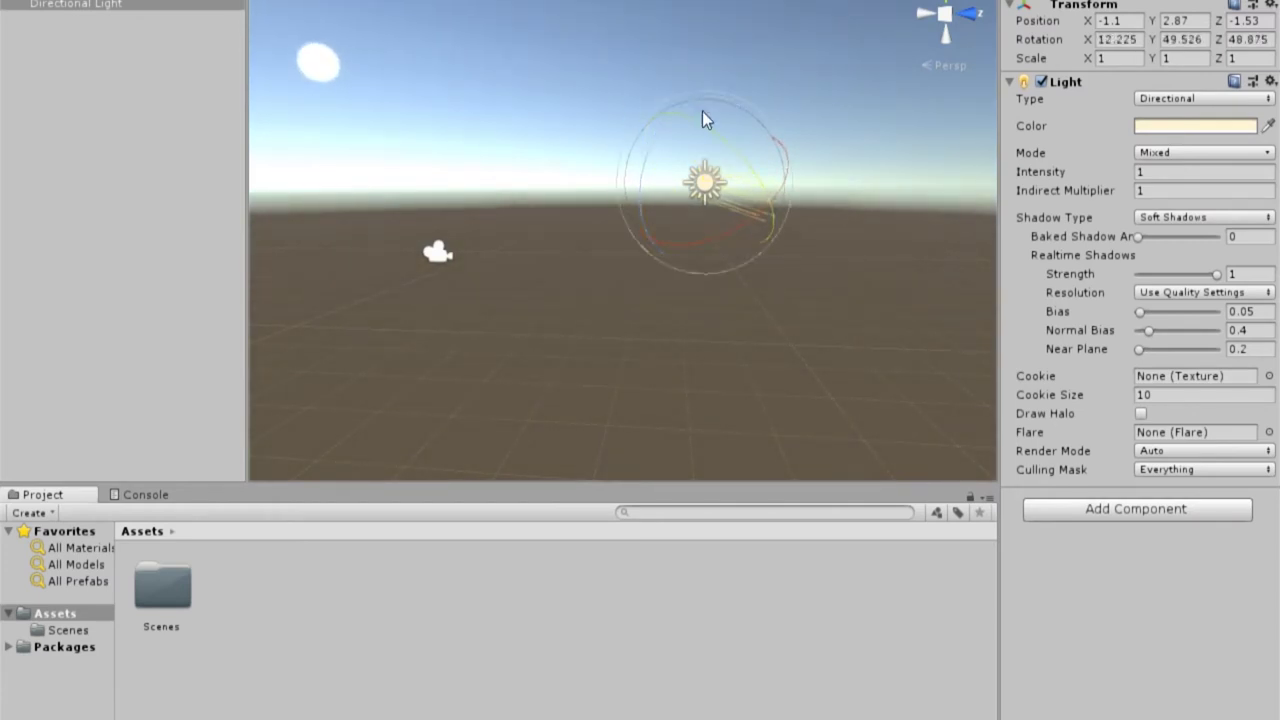
mouse_move(695, 108)
mouse_down()
mouse_move(616, 212)
mouse_move(783, 106)
mouse_up()
mouse_move(723, 160)
mouse_down()
mouse_move(726, 170)
mouse_move(633, 148)
mouse_up()
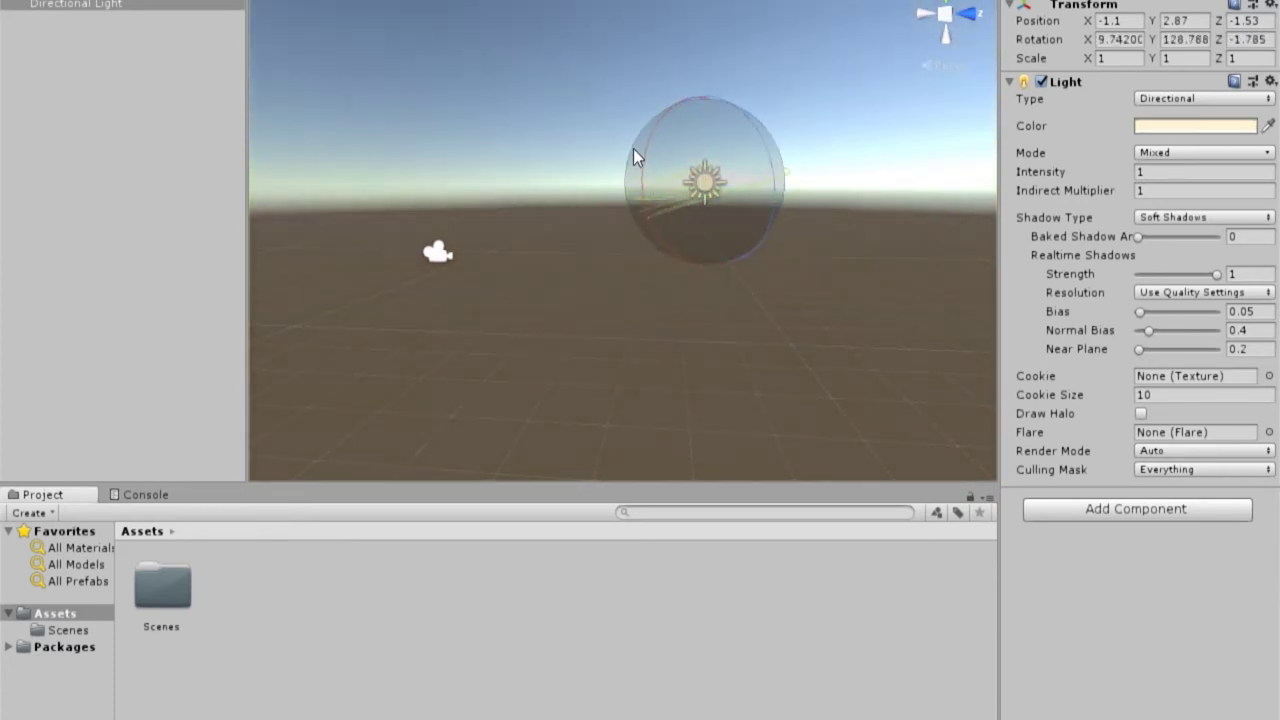
drag(633, 148, 681, 168)
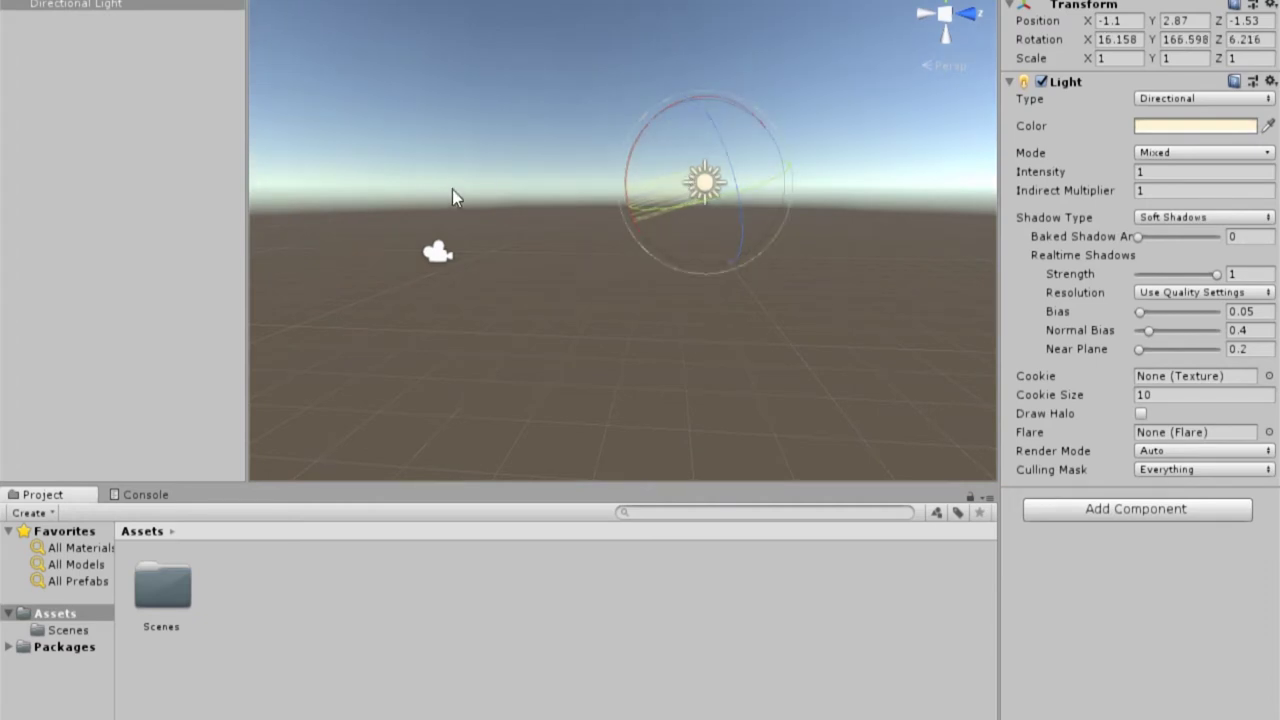
click(510, 280)
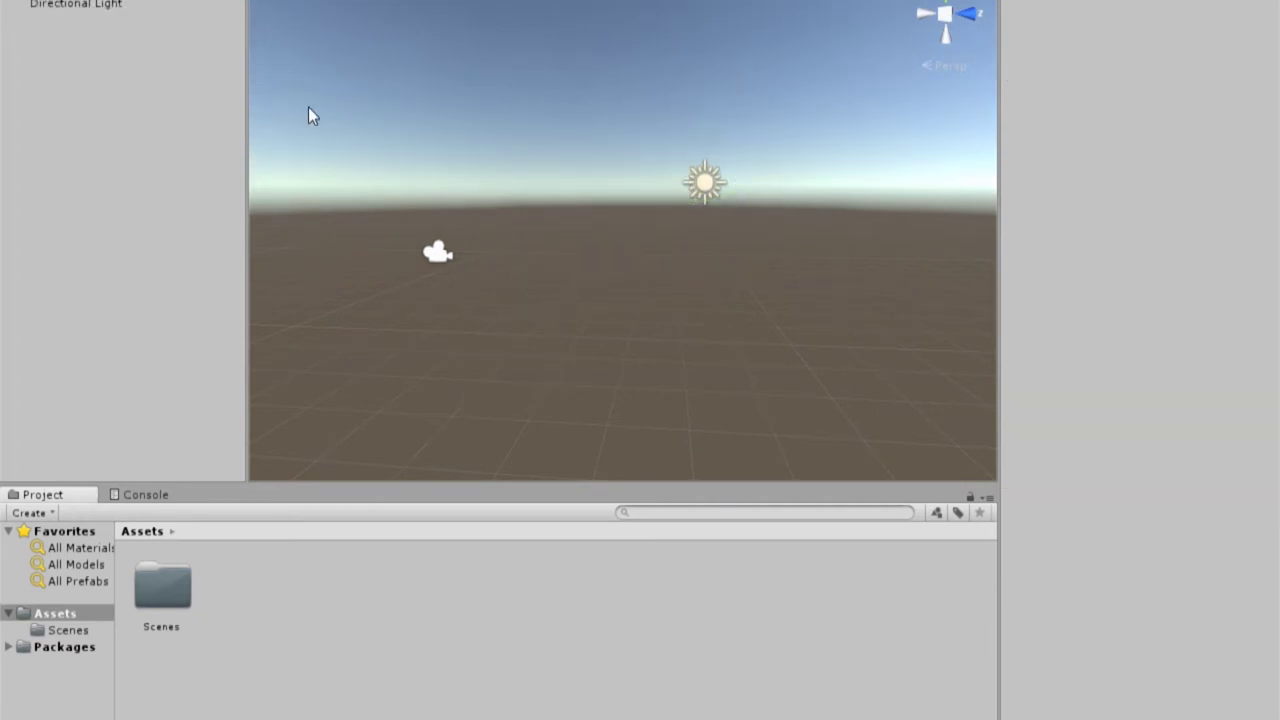
click(705, 182)
Step: Scale the Directional Light along Z, X and Y to 4.3074, 1.8713, 1.8787
drag(628, 209, 619, 200)
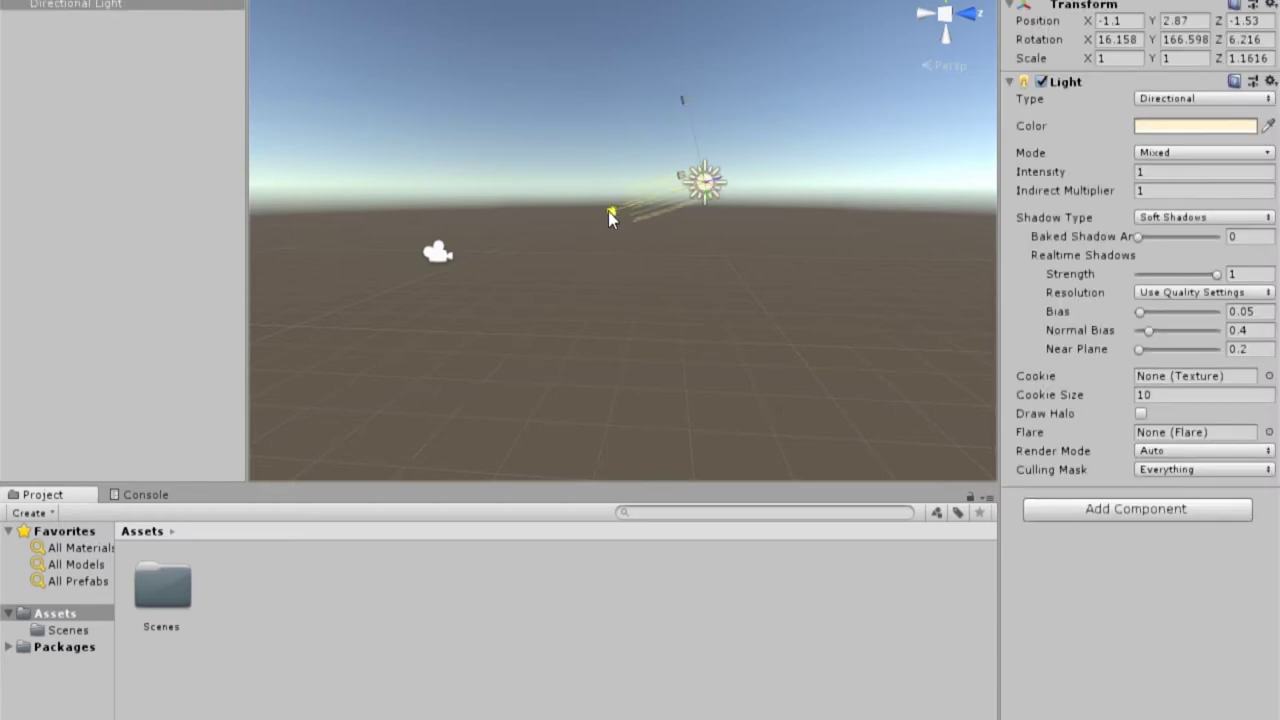
drag(682, 101, 634, 37)
drag(700, 182, 588, 157)
click(432, 246)
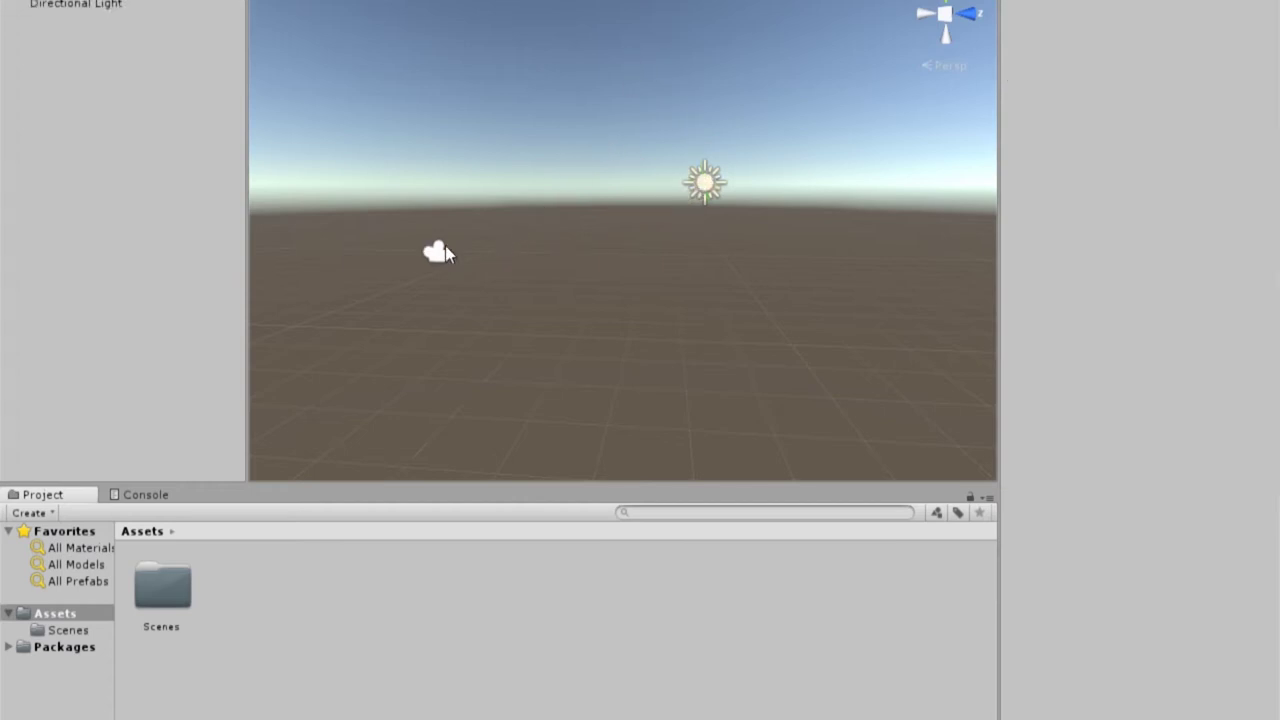
Step: Select the Main Camera and scale it to 2.9944, 2.1296, 3.4245
click(438, 252)
drag(540, 258, 577, 287)
drag(382, 270, 309, 315)
drag(434, 170, 435, 78)
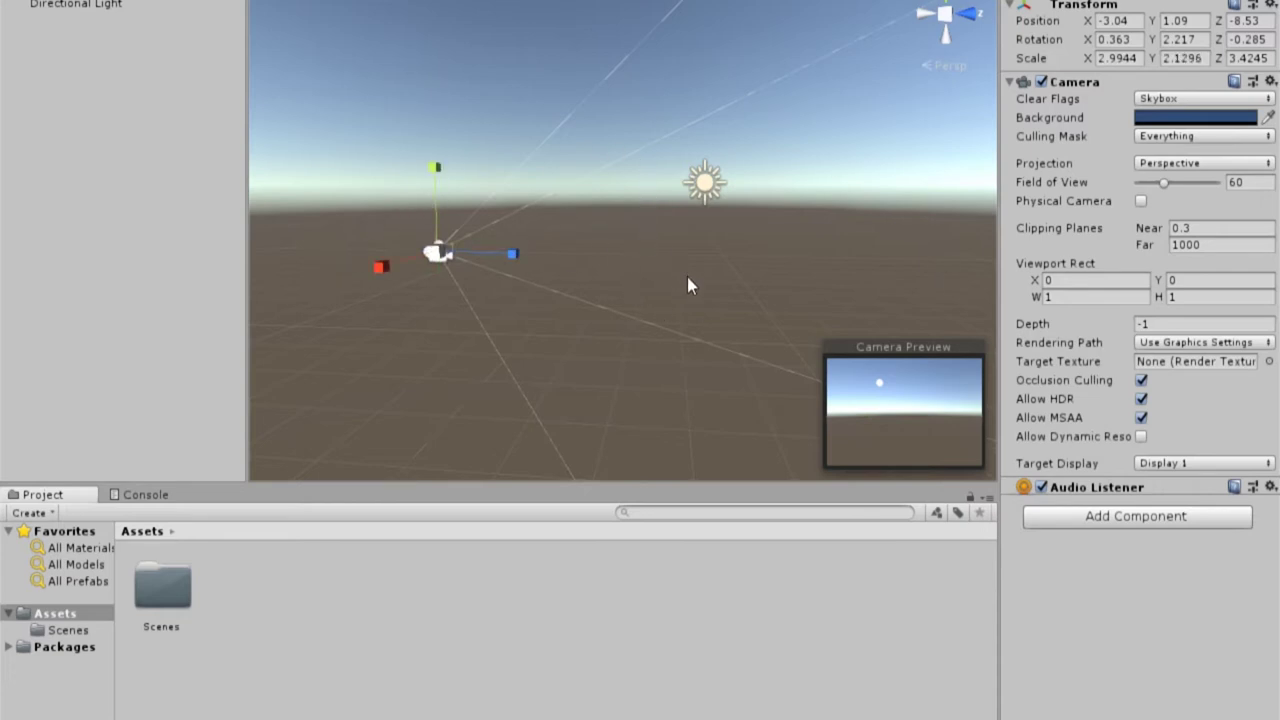
Step: Switch selection between camera and light, ending with the Directional Light selected
click(504, 164)
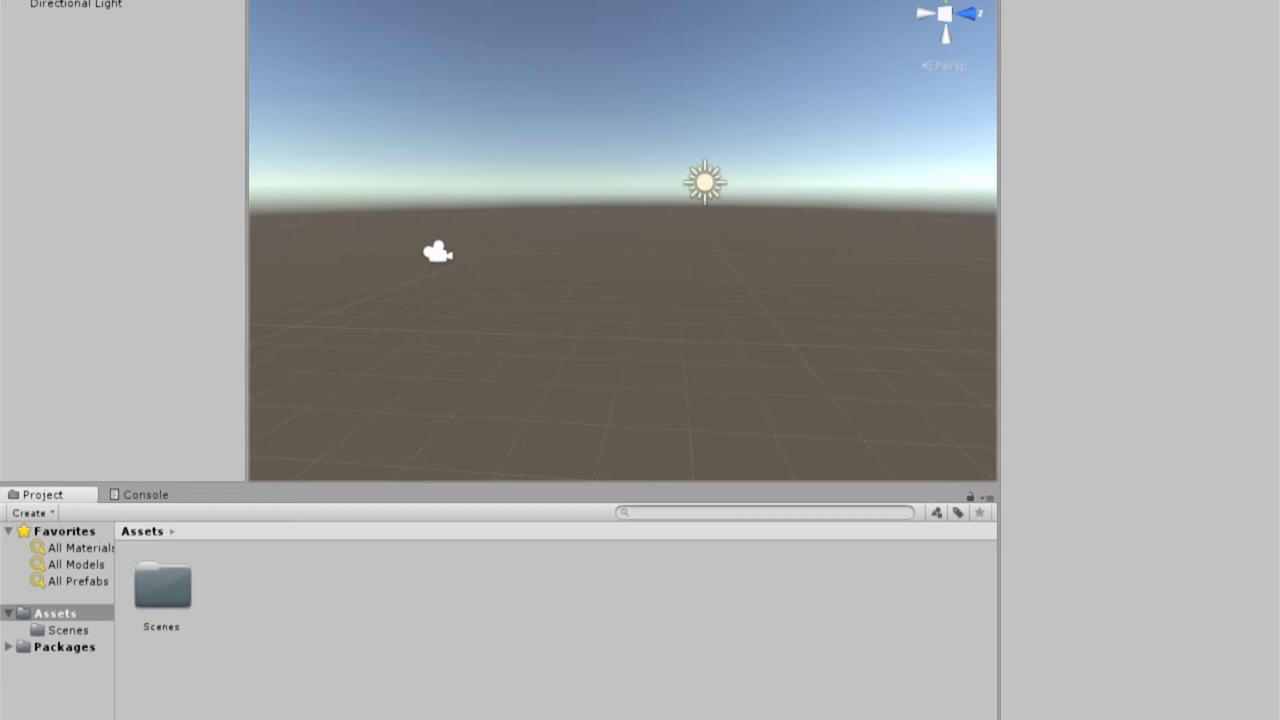
click(712, 185)
drag(669, 191, 628, 206)
click(701, 180)
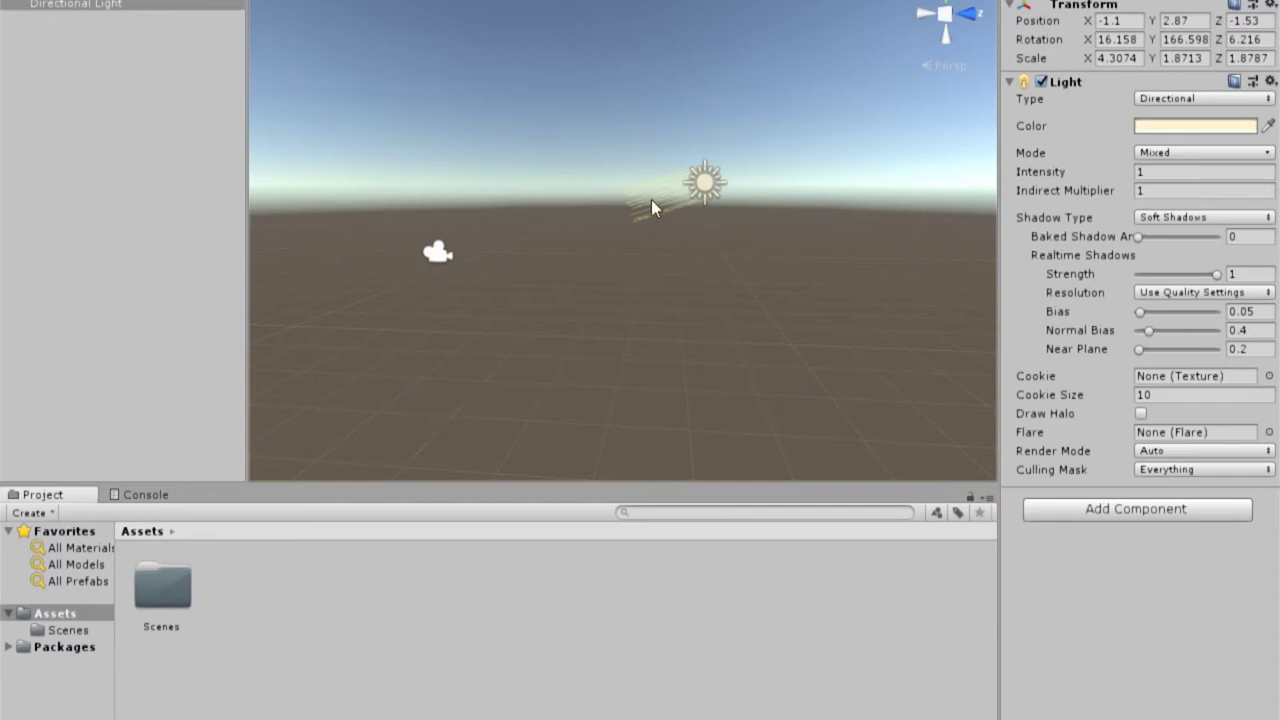
drag(651, 207, 609, 211)
click(707, 184)
click(436, 251)
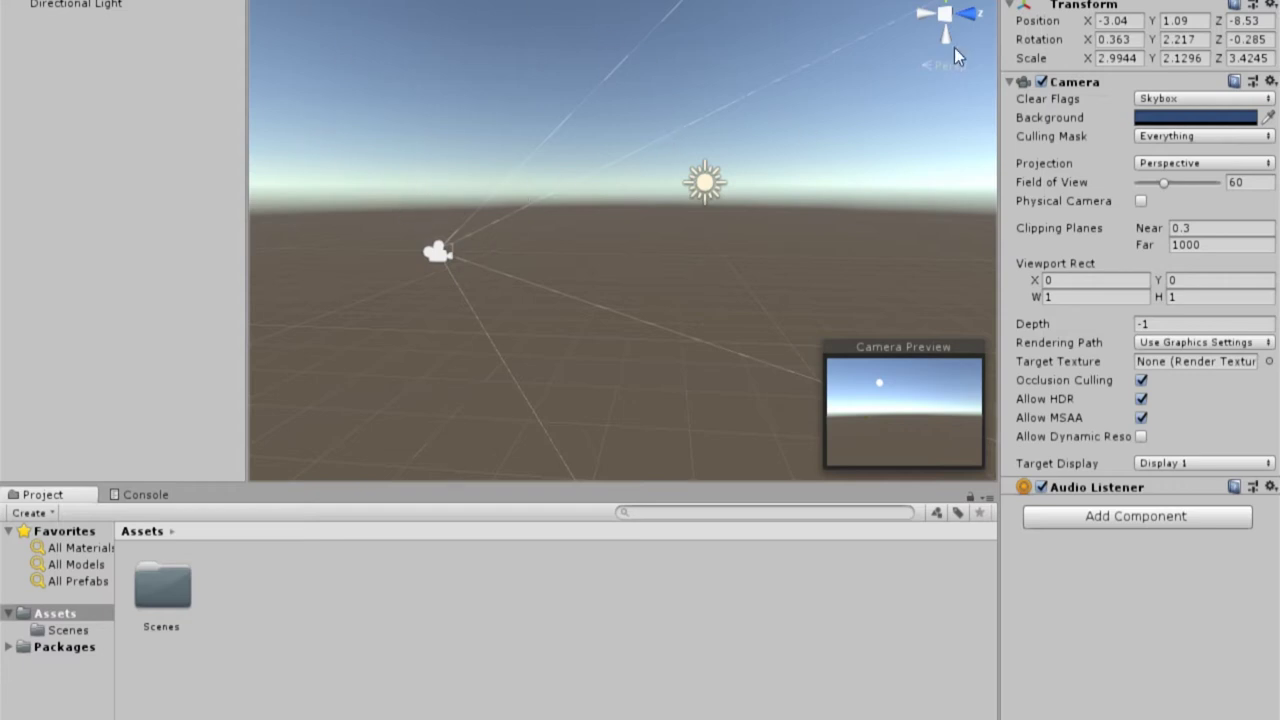
click(716, 181)
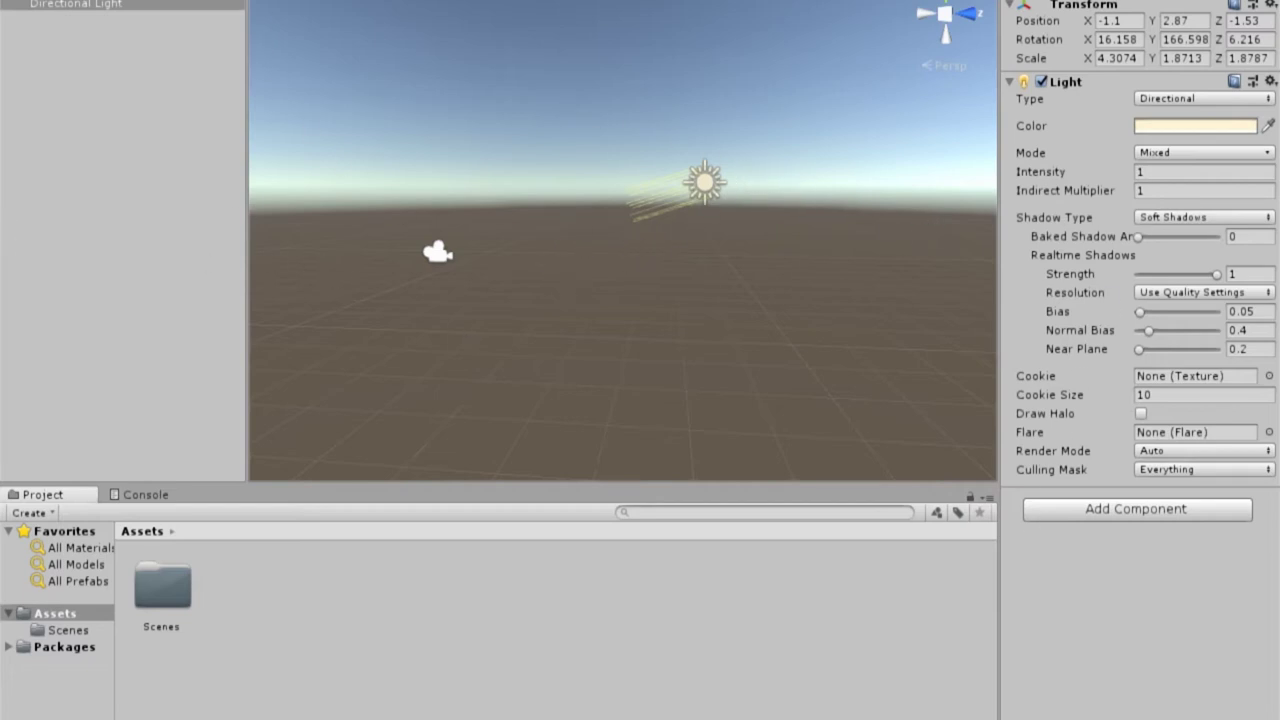
key(e)
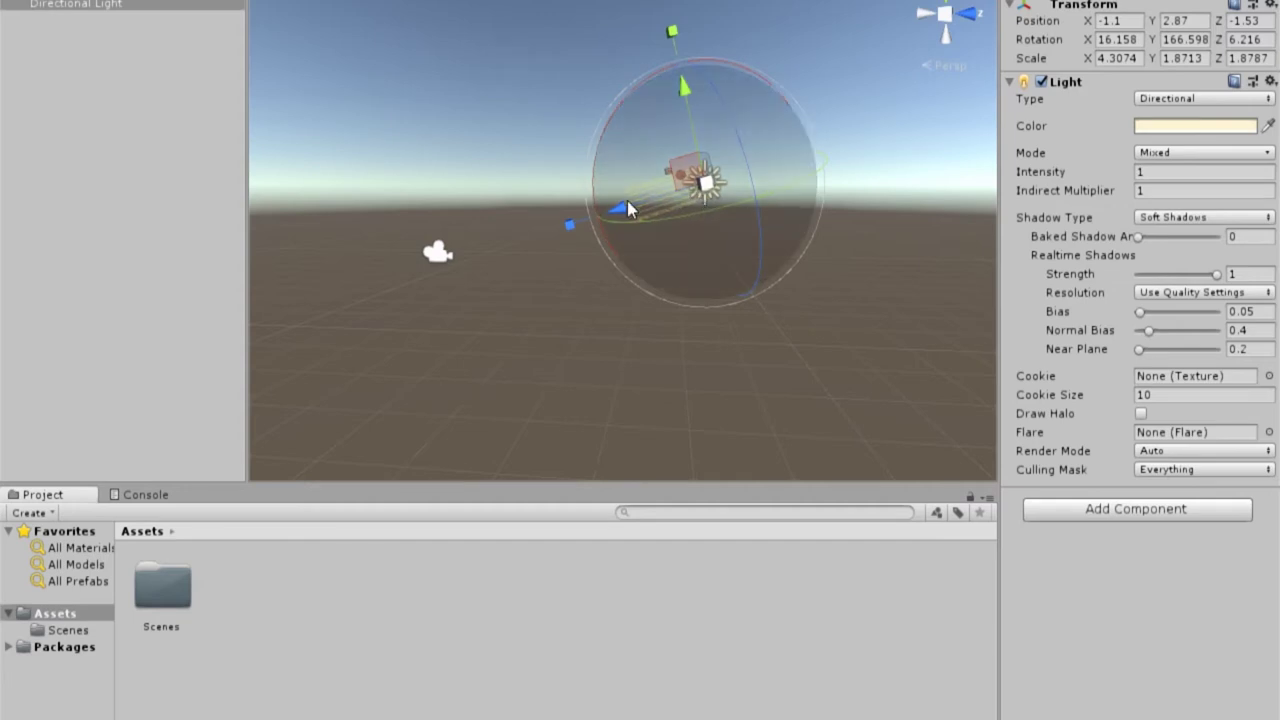
Step: Turn the Directional Light to about 16.5, 175.3, -12.6, raise its Z scale, then deselect it
drag(611, 213, 471, 264)
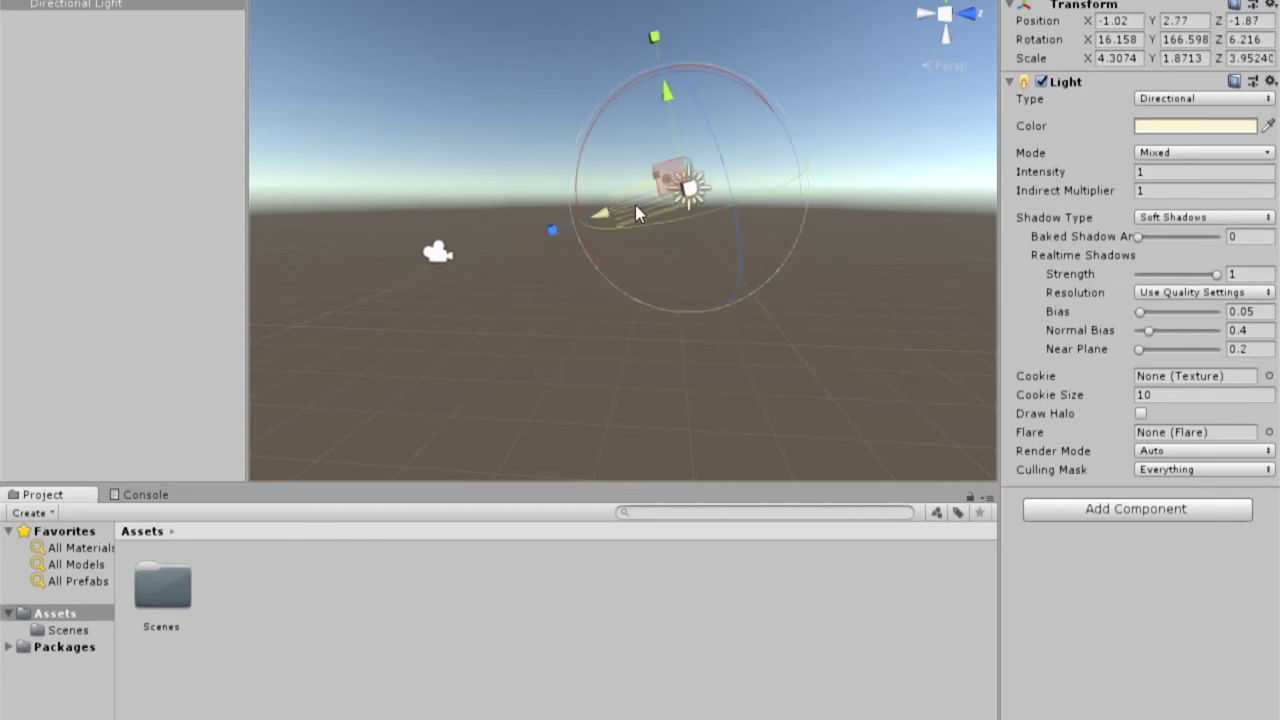
drag(788, 110, 744, 137)
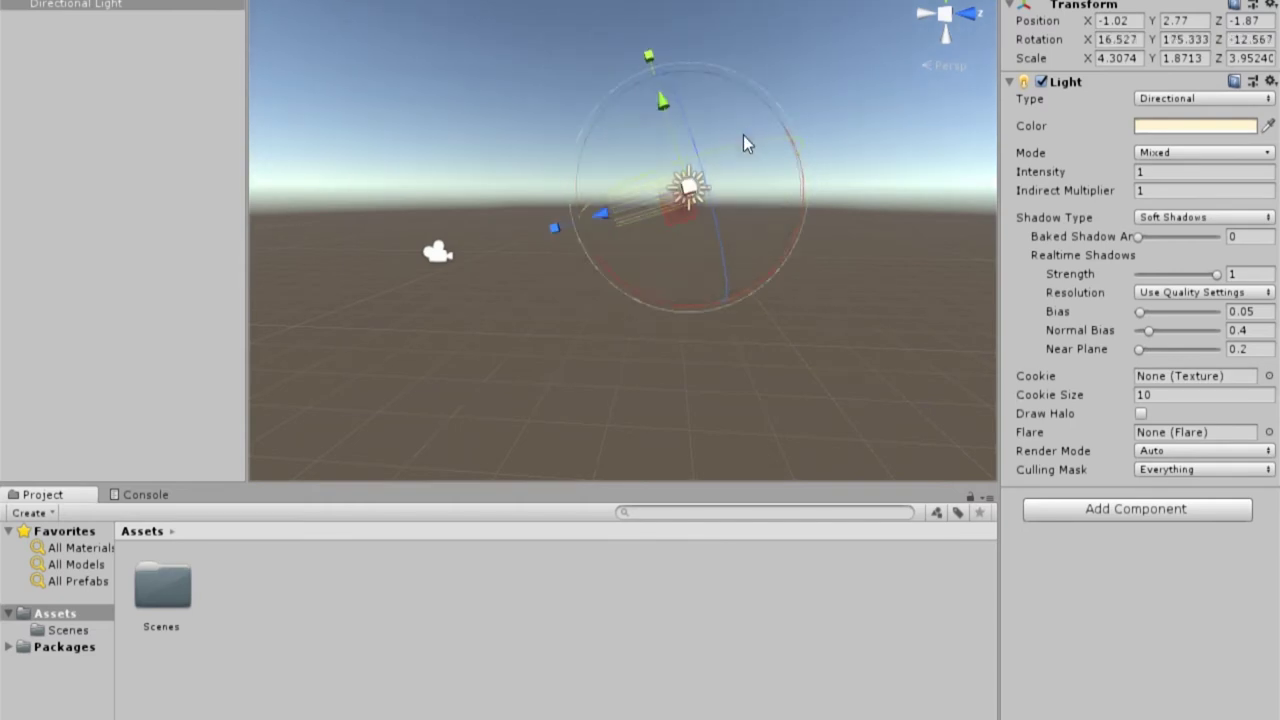
click(916, 319)
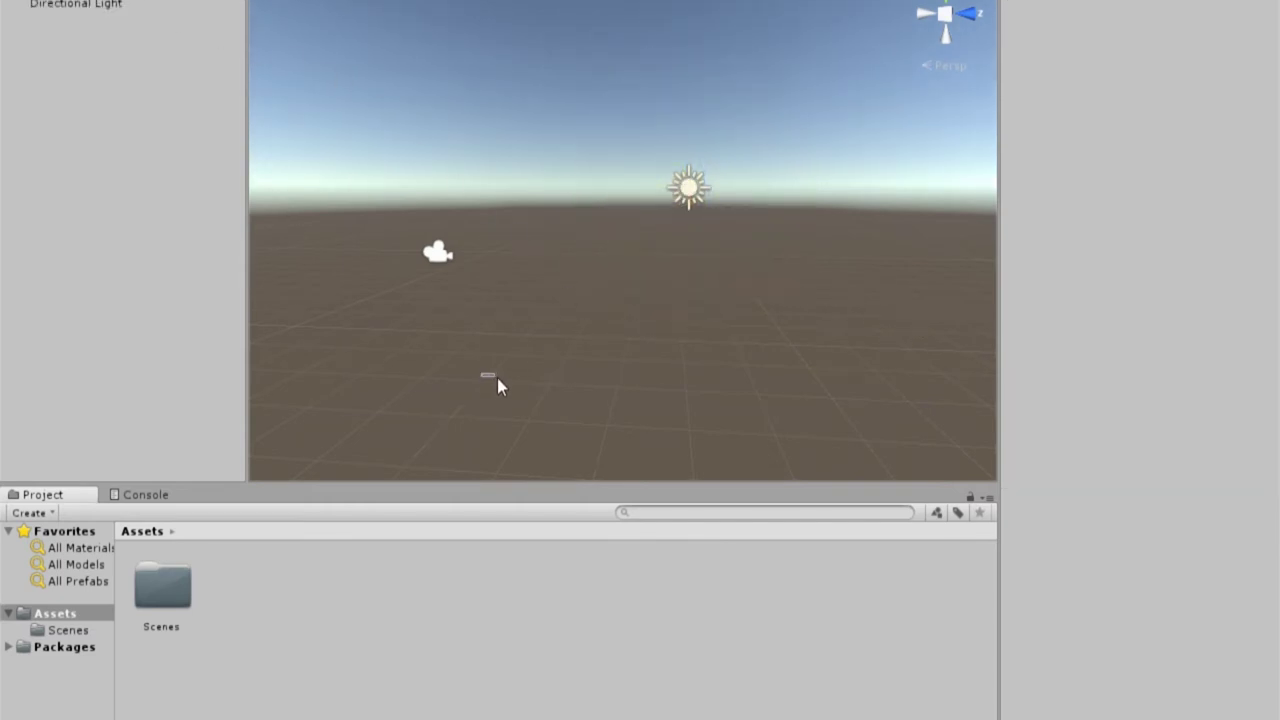
right_drag(552, 281, 559, 287)
Step: Open the Scenes folder and SampleScene, then dismiss the 'Scene(s) Have Been Modified' prompt
scroll(573, 285, up, 2)
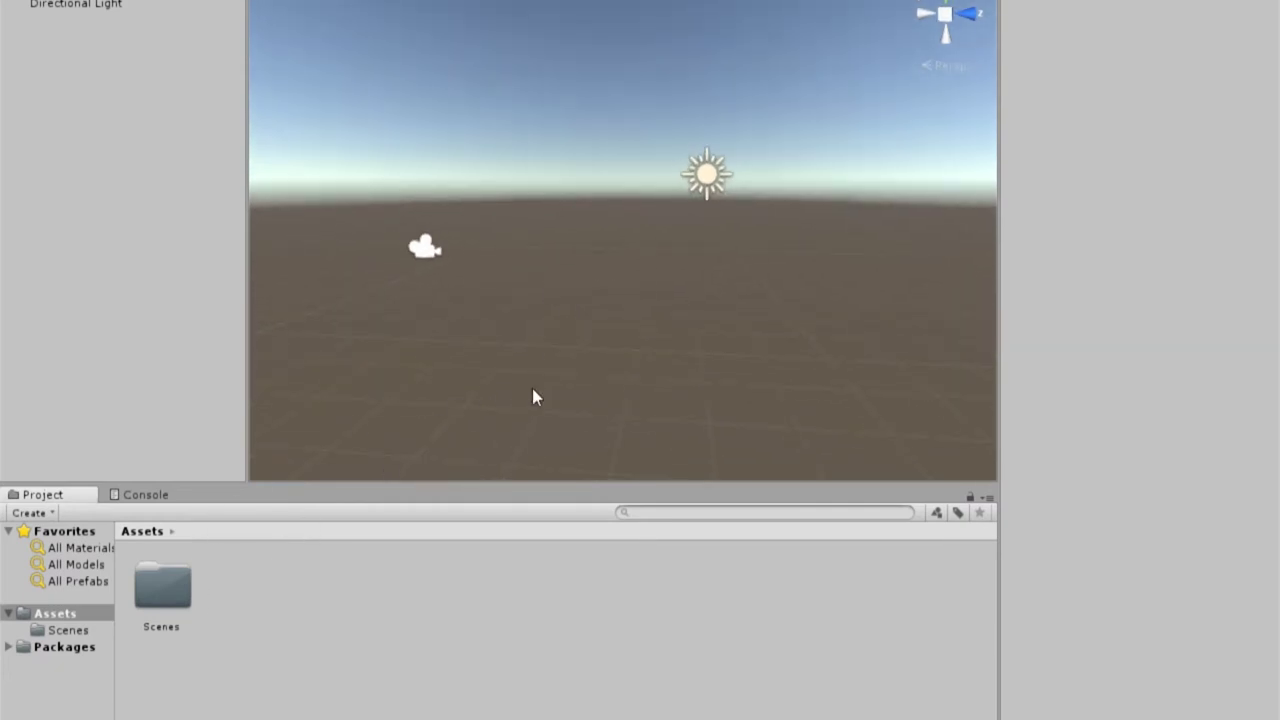
double_click(170, 592)
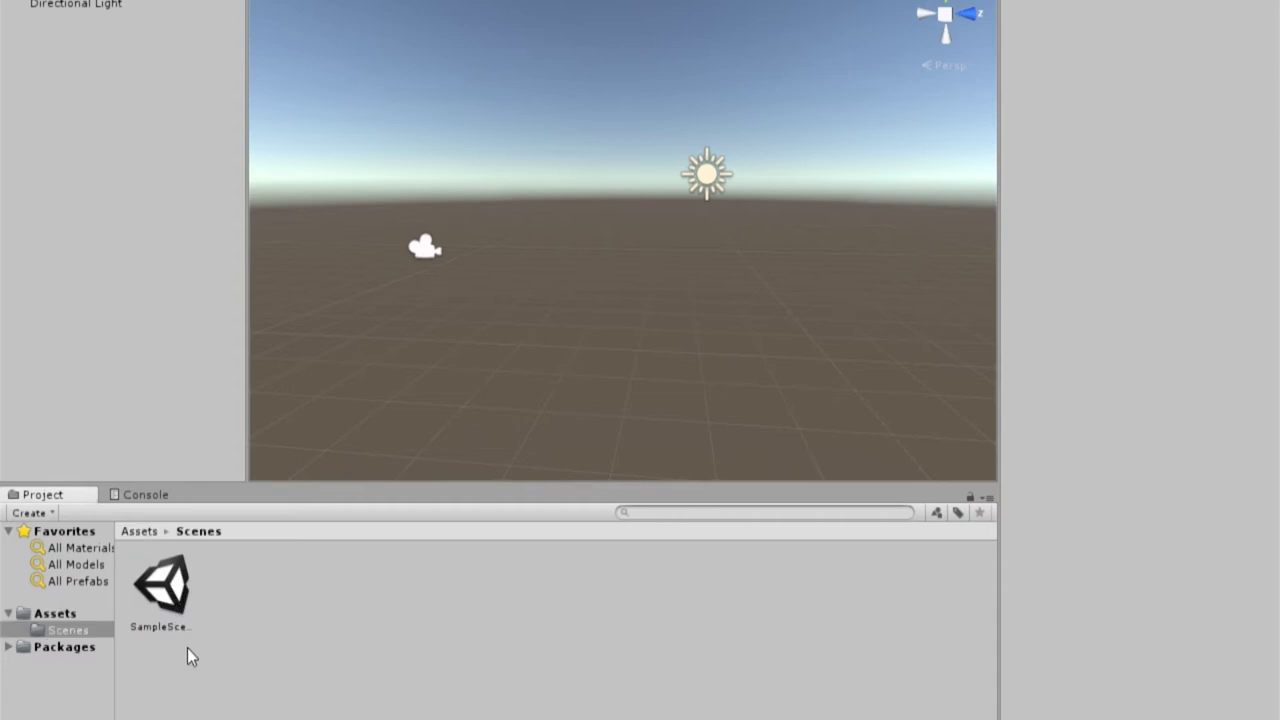
click(139, 531)
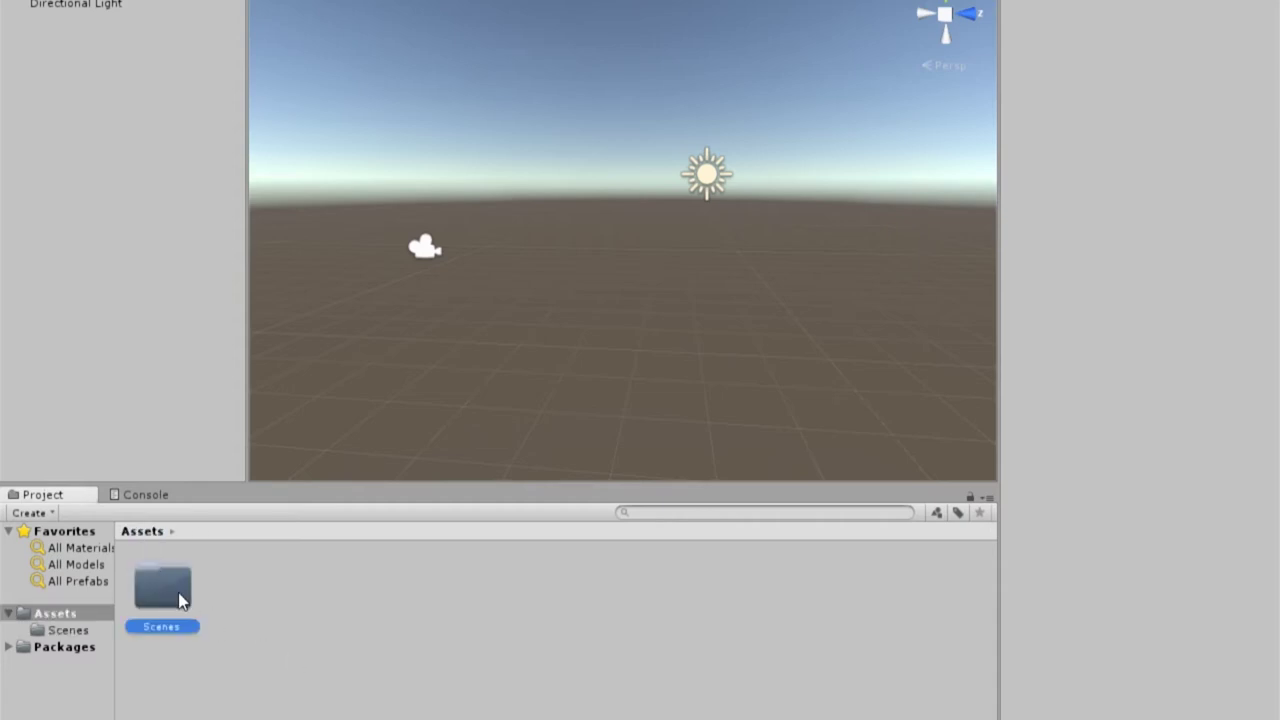
double_click(178, 592)
double_click(165, 590)
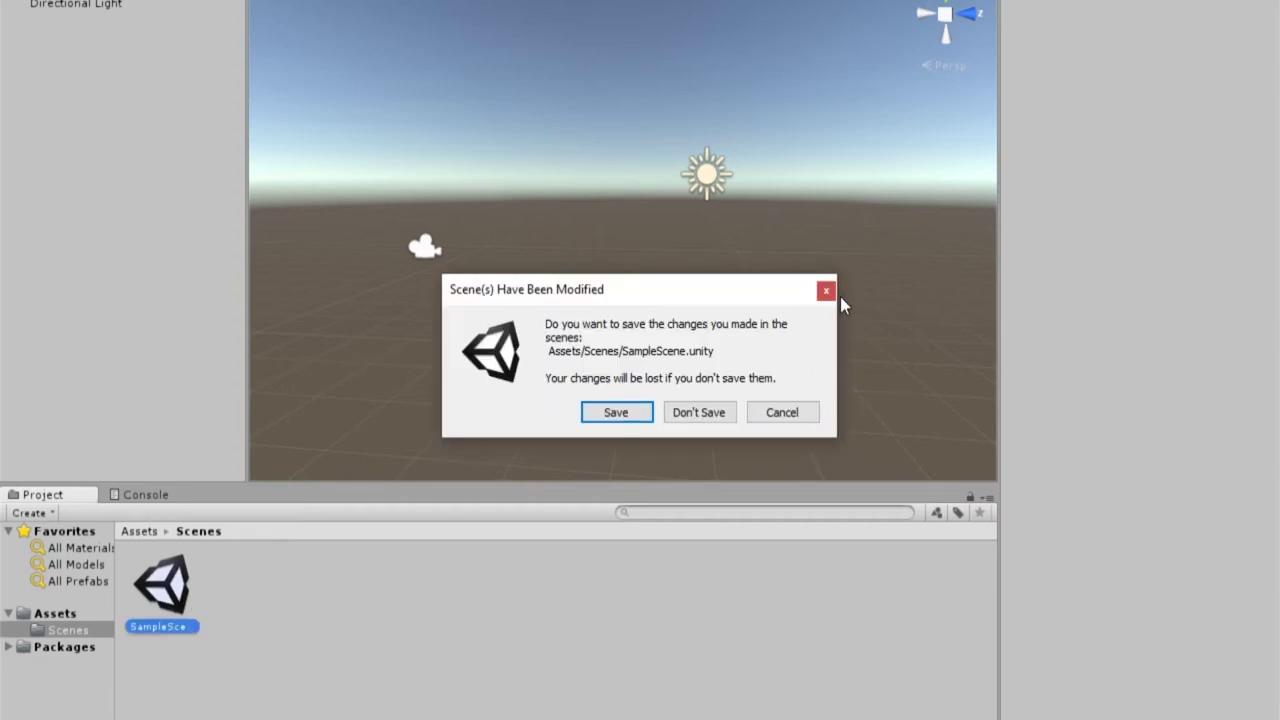
click(826, 291)
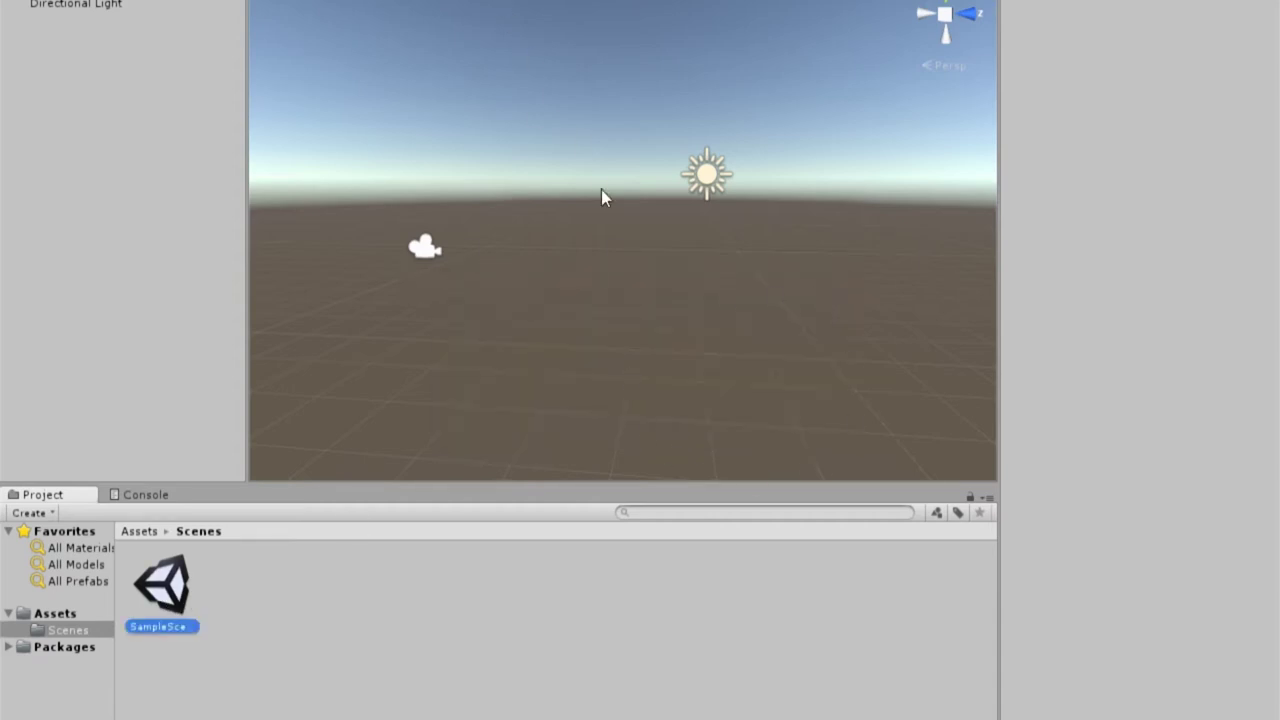
Step: Inspect the Directional Light and Main Camera, deselect, and return the Project browser to Assets
click(604, 348)
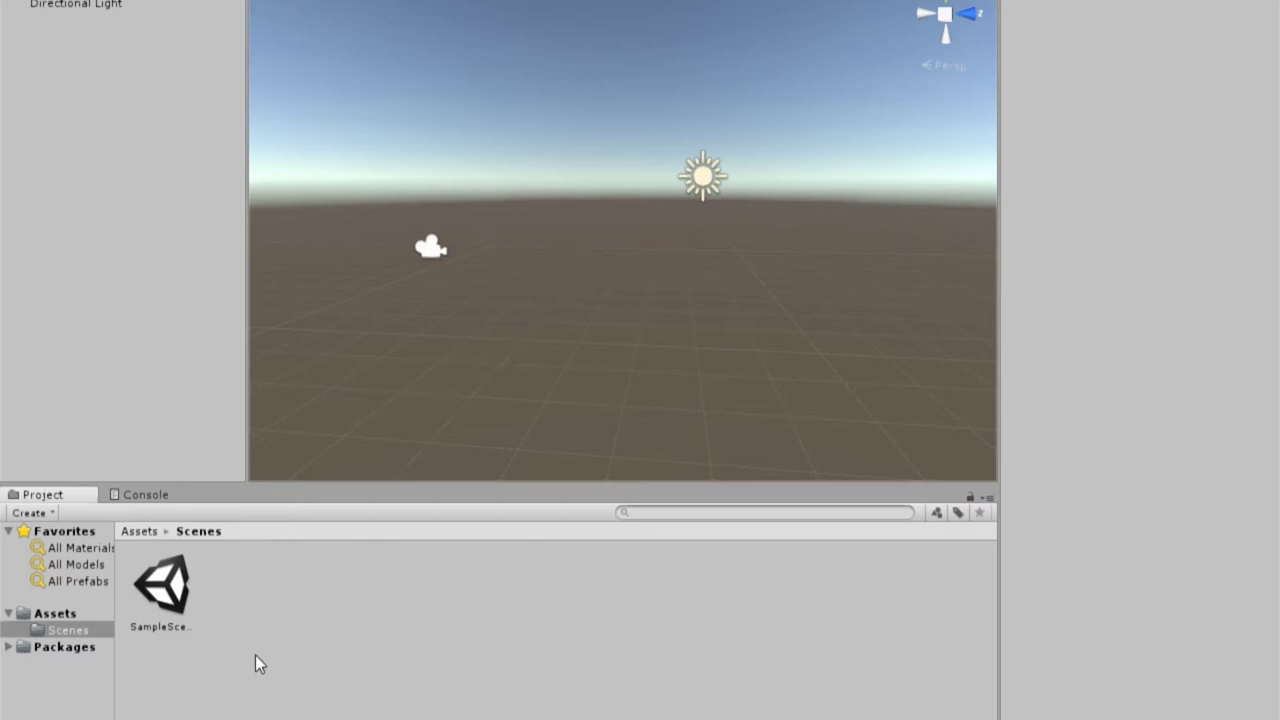
click(713, 188)
click(431, 244)
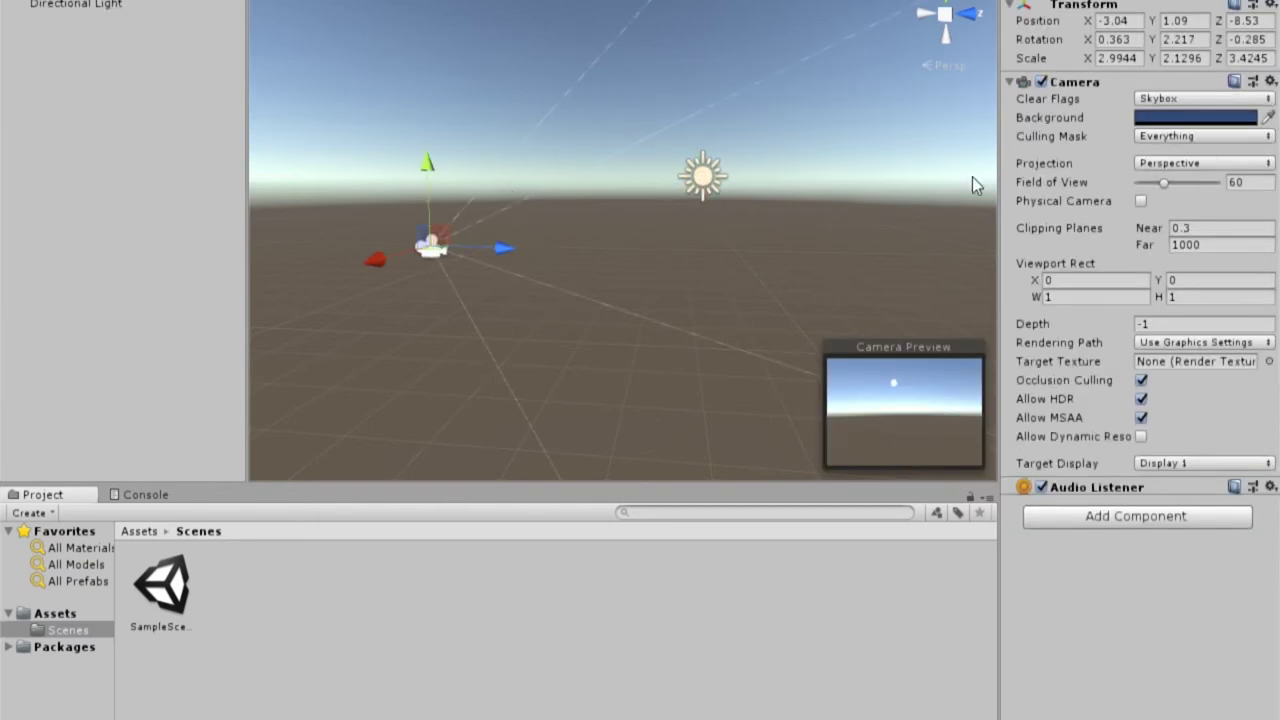
click(596, 351)
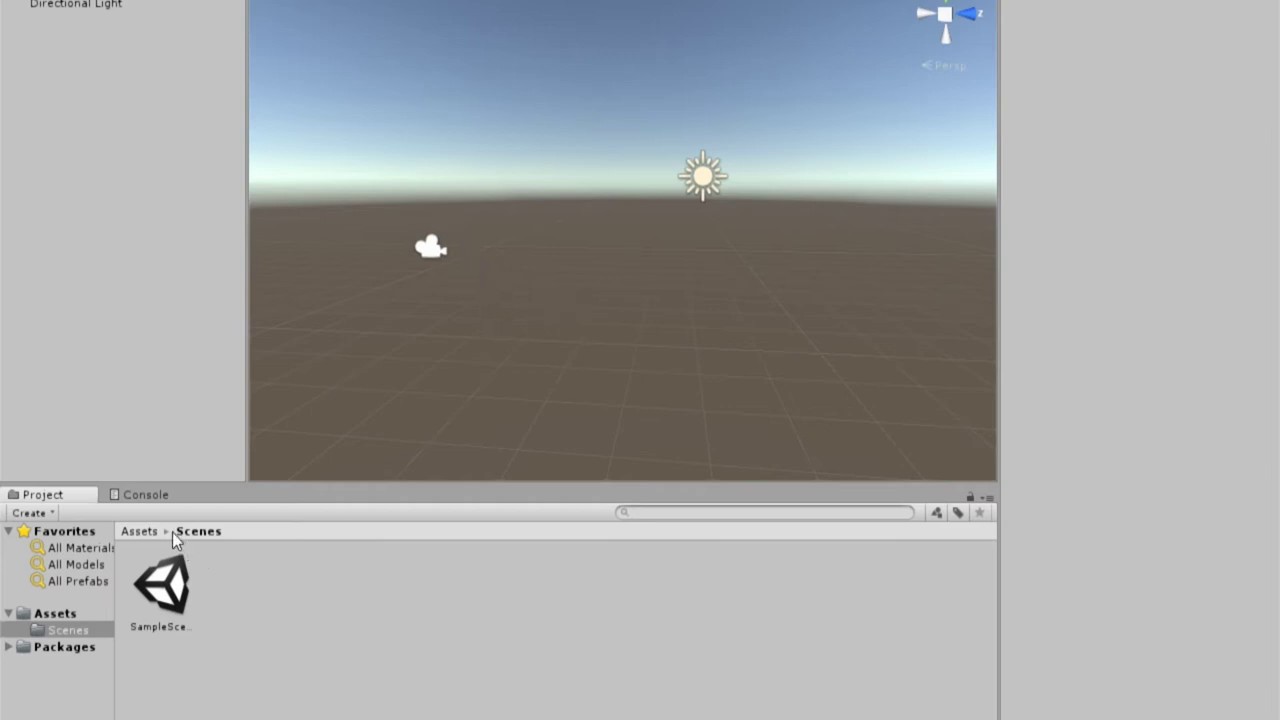
click(140, 531)
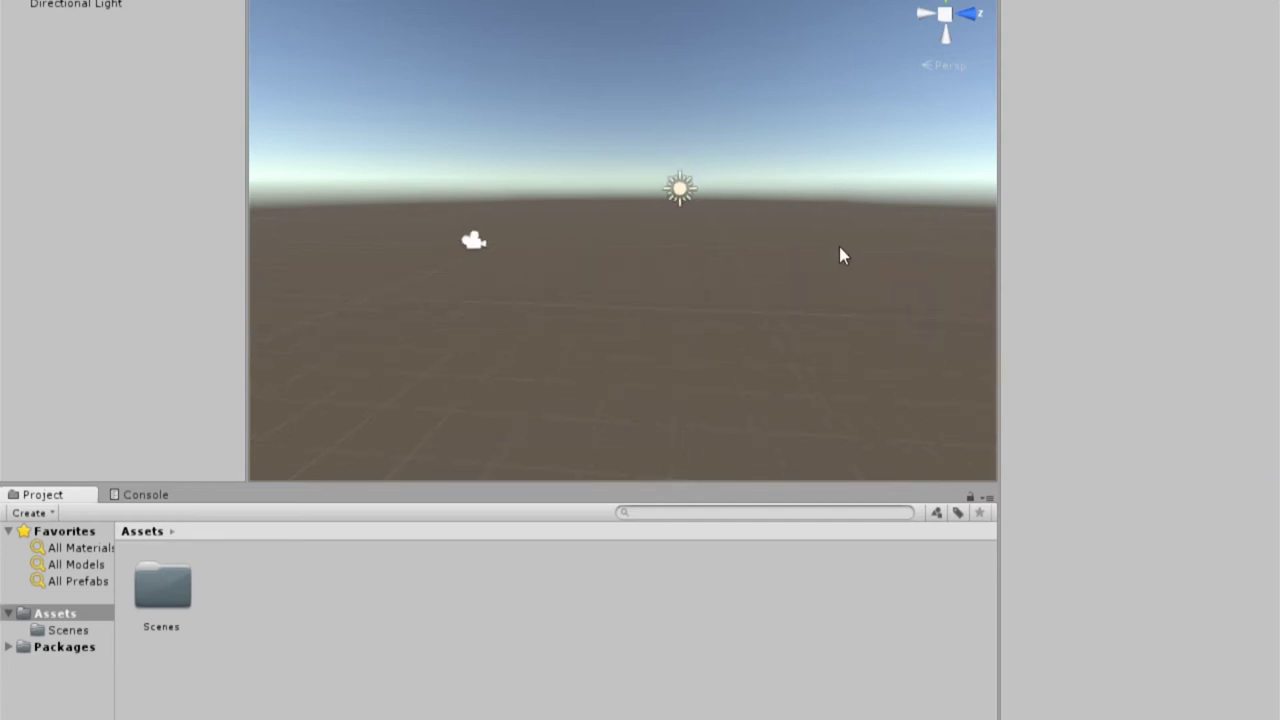
Step: Orbit and pan the Scene view until more sky shows with camera and sun near centre
right_drag(839, 246, 955, 236)
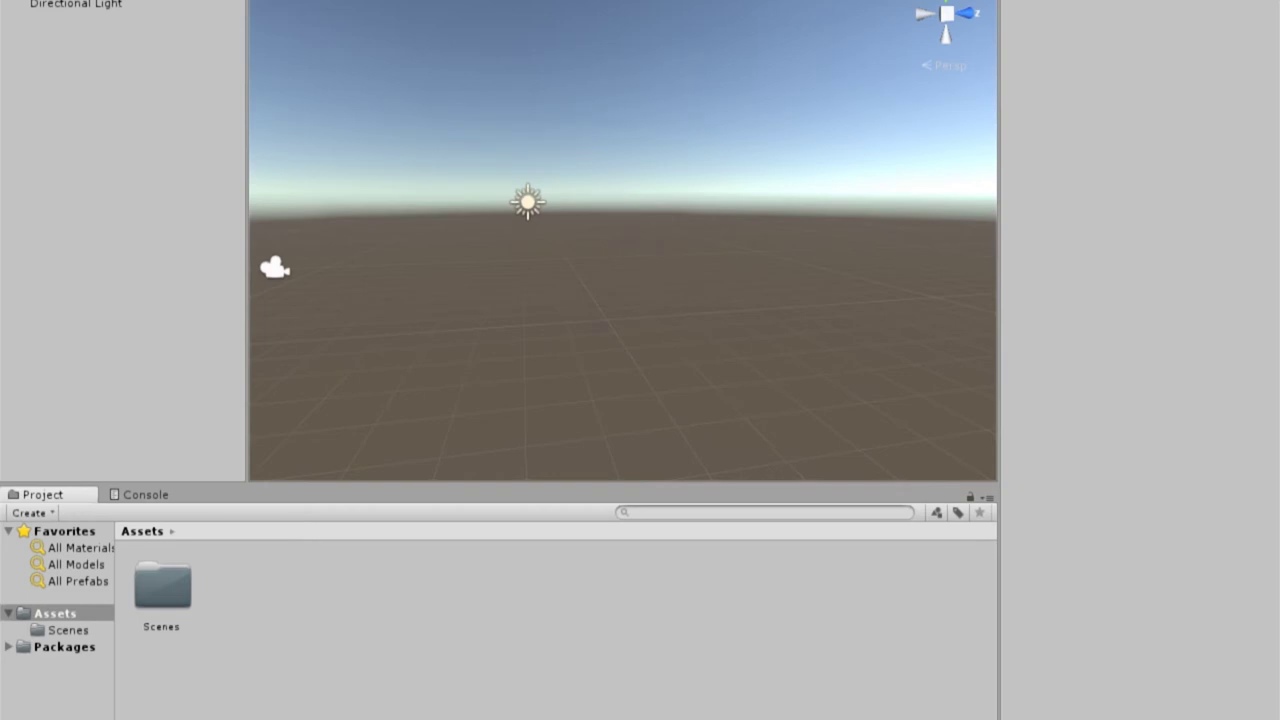
middle_drag(591, 117, 603, 252)
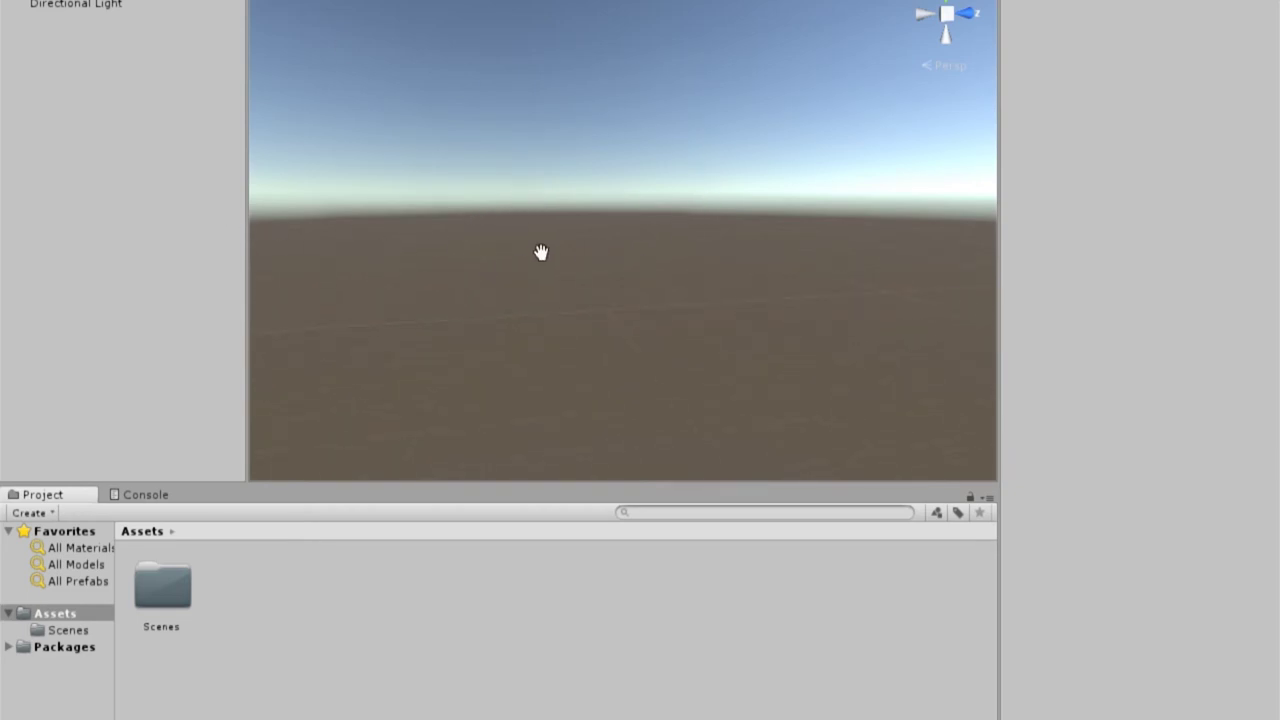
mouse_move(603, 252)
middle_down()
mouse_move(764, 222)
mouse_move(594, 206)
middle_up()
middle_drag(643, 423, 589, 397)
middle_drag(843, 289, 817, 333)
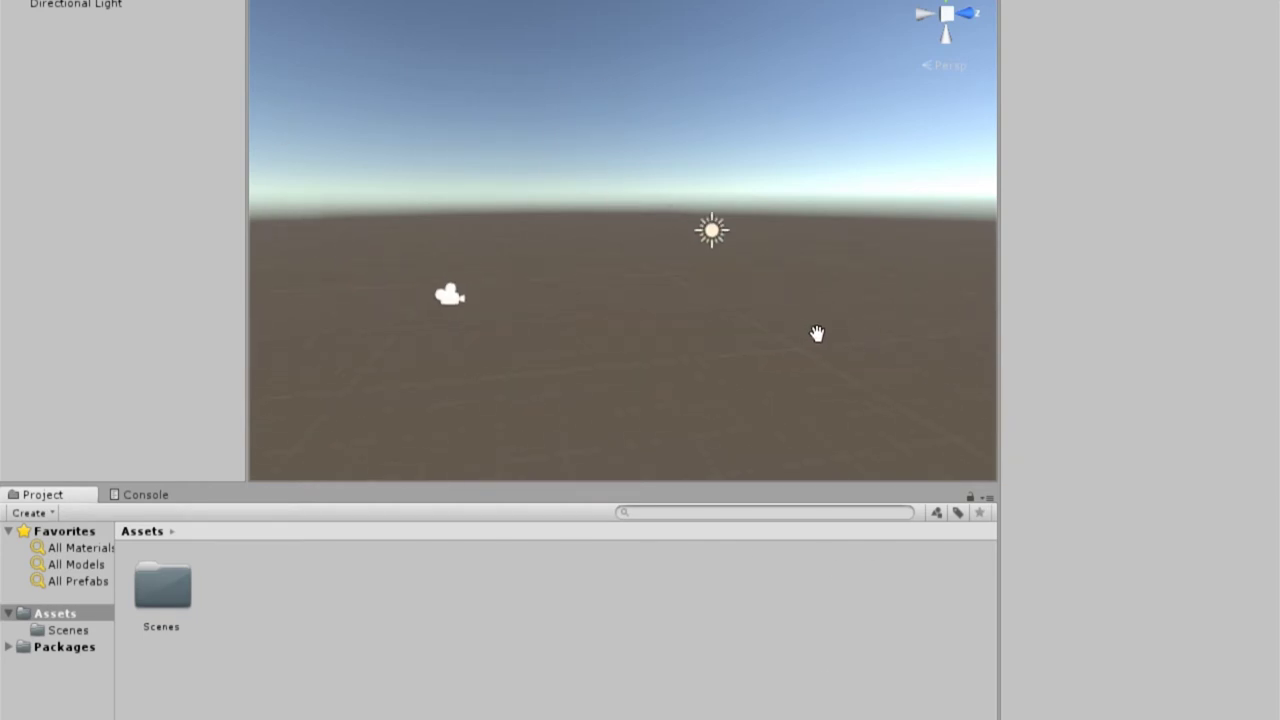
mouse_move(810, 330)
middle_down()
mouse_move(741, 373)
mouse_move(718, 350)
mouse_move(709, 394)
middle_up()
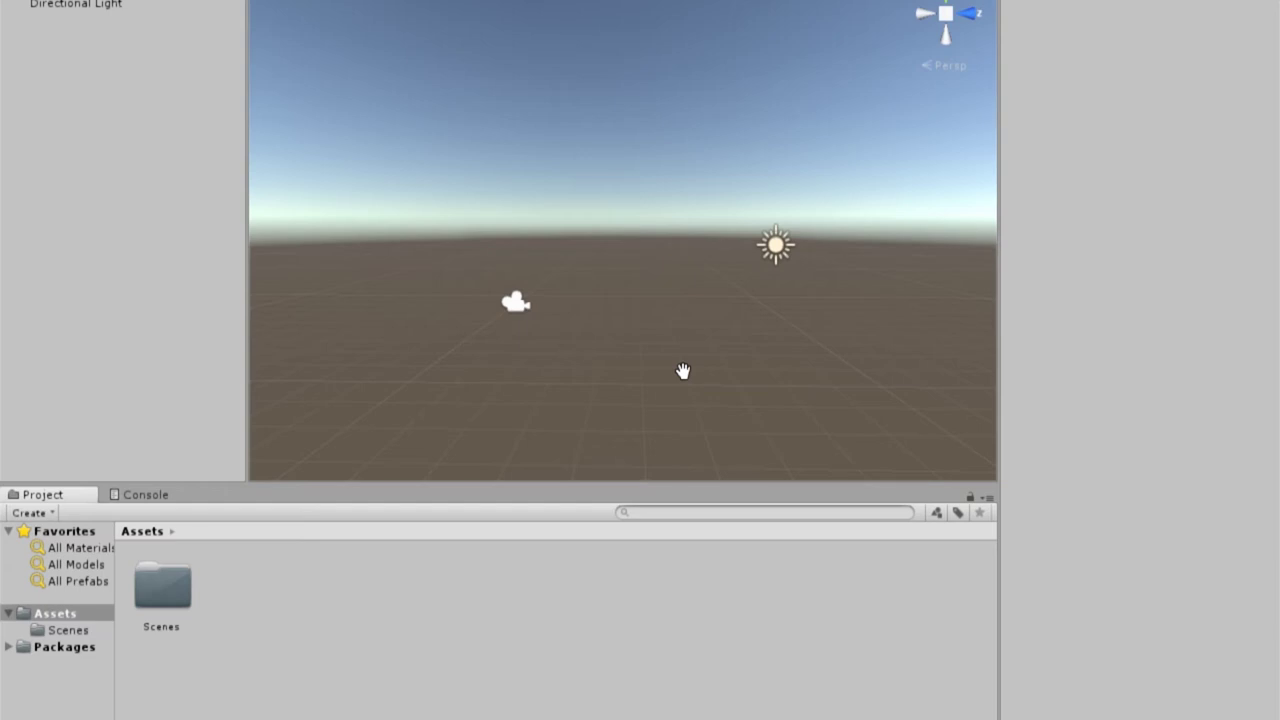
mouse_move(634, 271)
mouse_down()
mouse_move(646, 245)
mouse_move(571, 231)
mouse_up()
right_drag(517, 151, 556, 197)
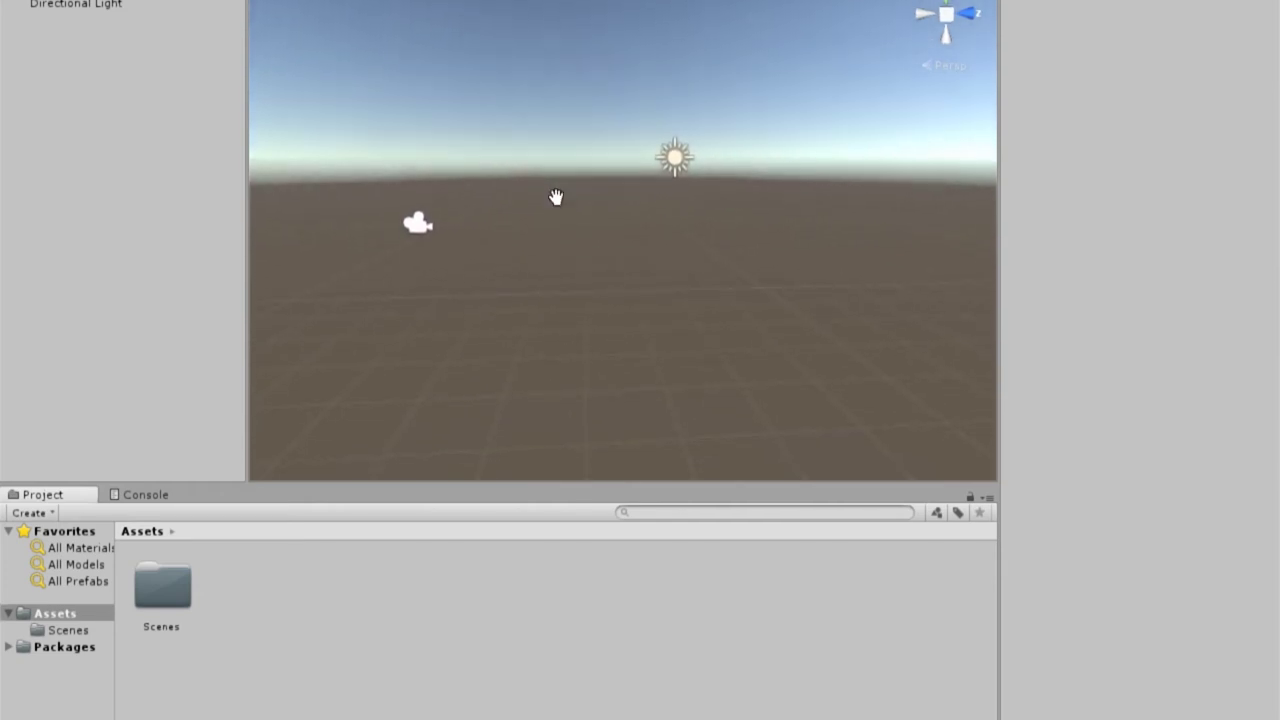
mouse_move(711, 240)
mouse_down()
mouse_move(650, 219)
mouse_move(749, 289)
mouse_up()
mouse_move(677, 266)
right_down()
mouse_move(543, 240)
mouse_move(604, 199)
mouse_move(857, 194)
right_up()
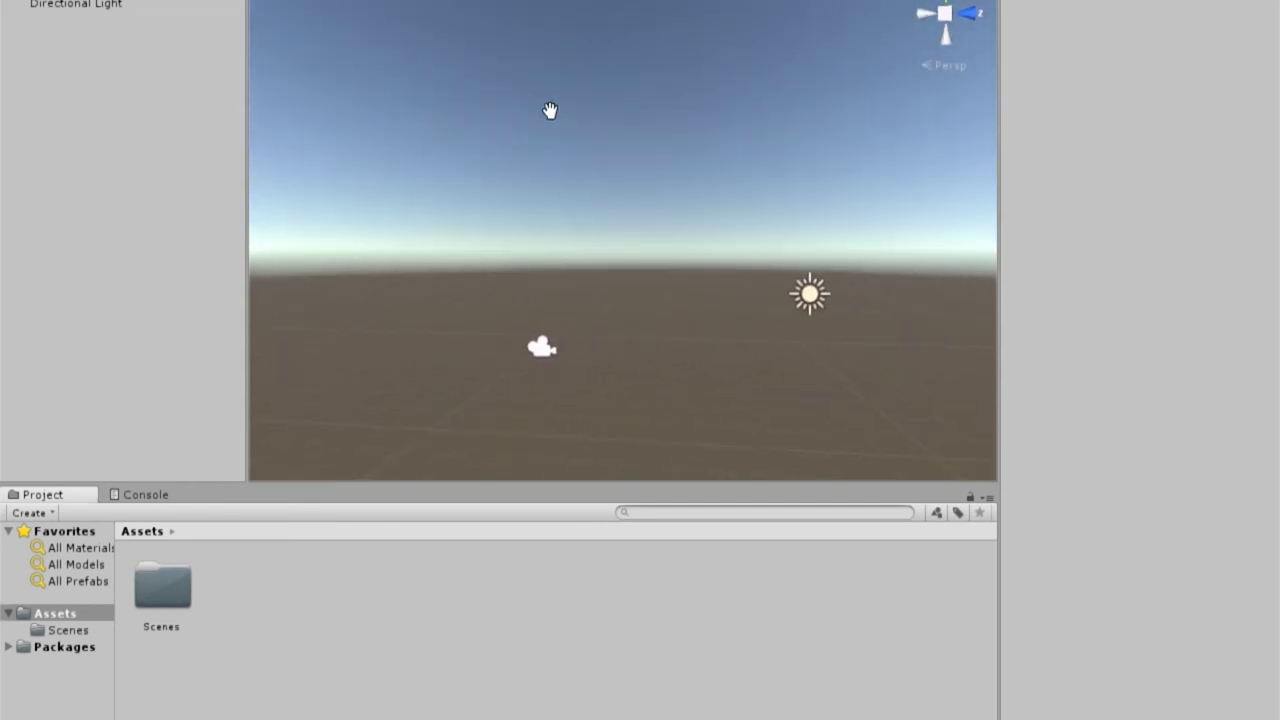
scroll(625, 30, down, 1)
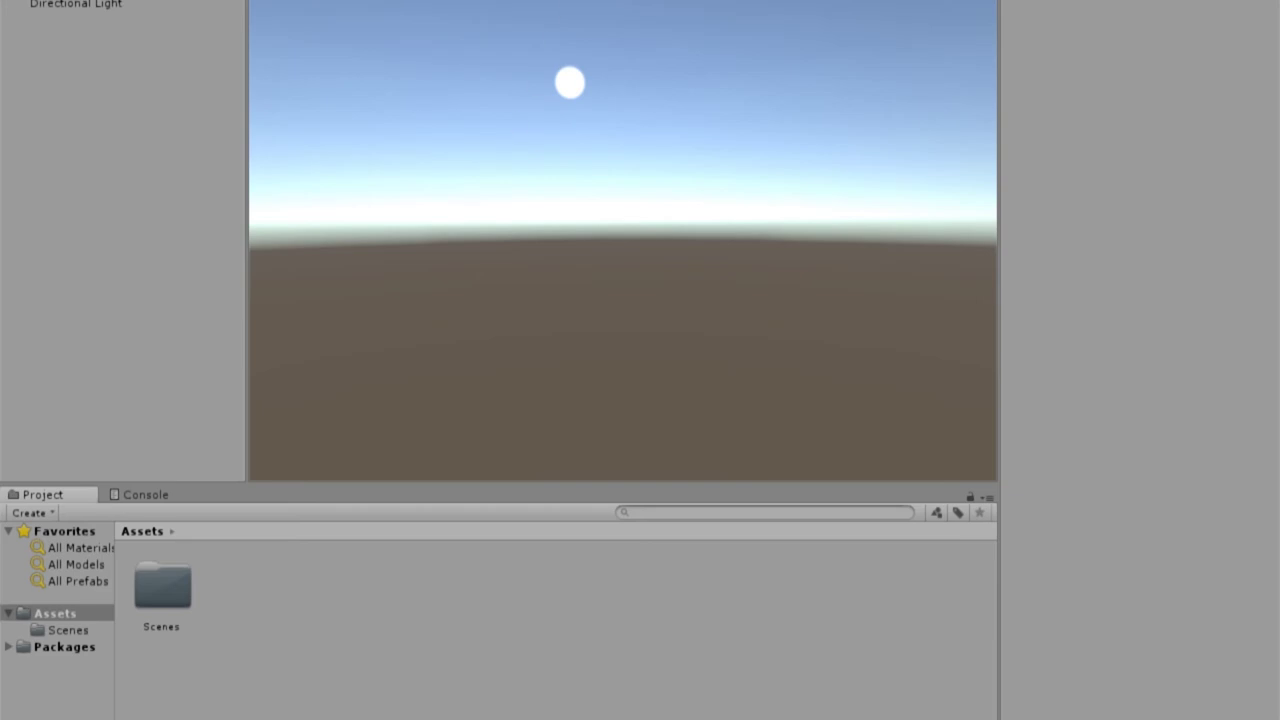
key(ctrl+1)
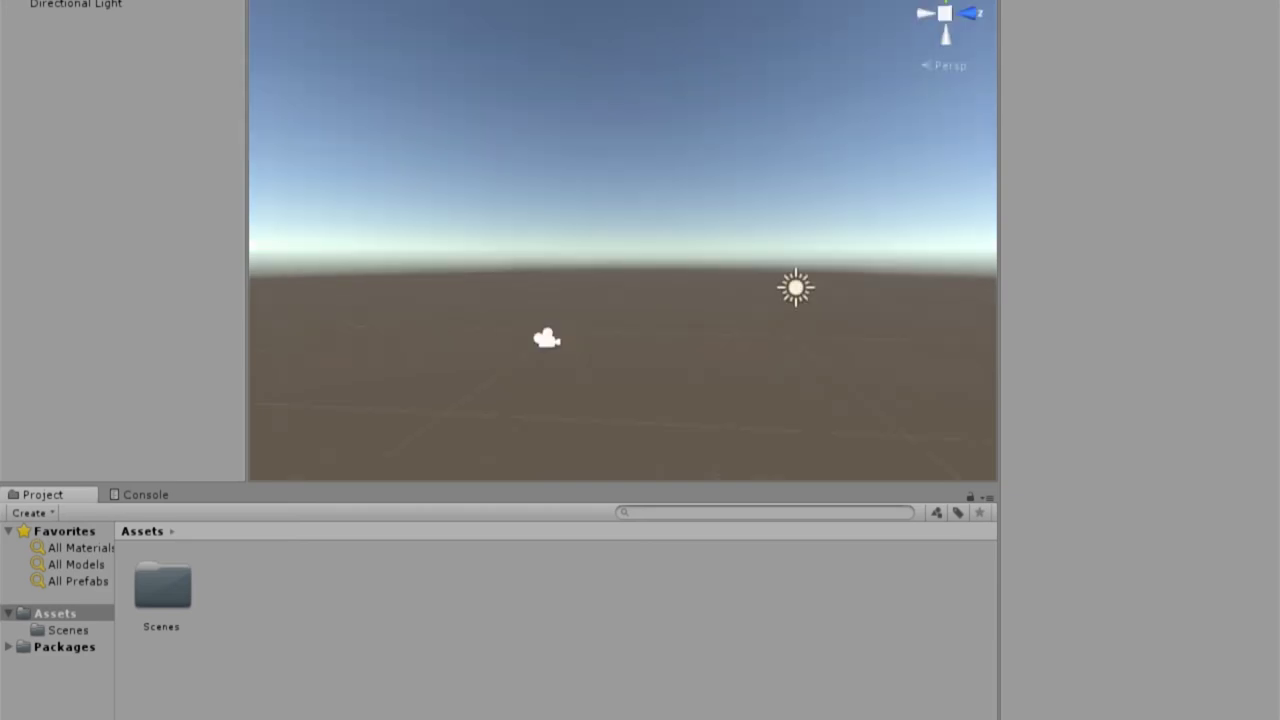
key(ctrl+2)
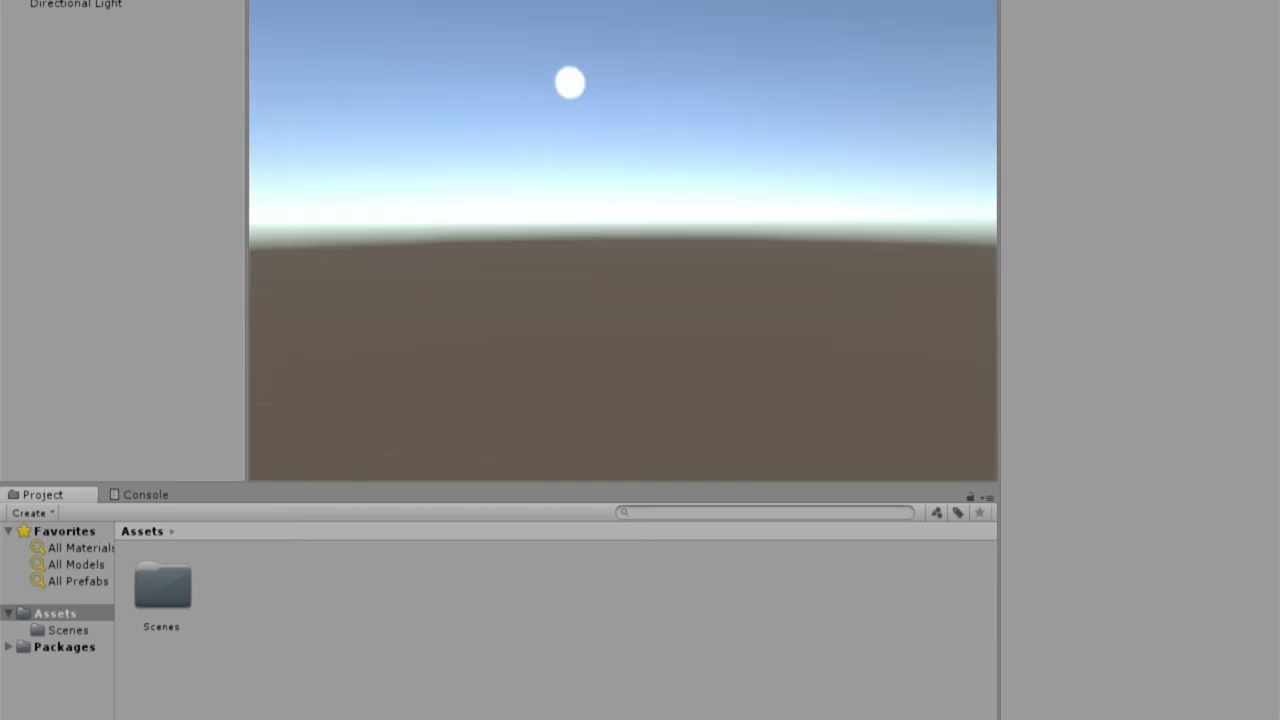
key(ctrl+1)
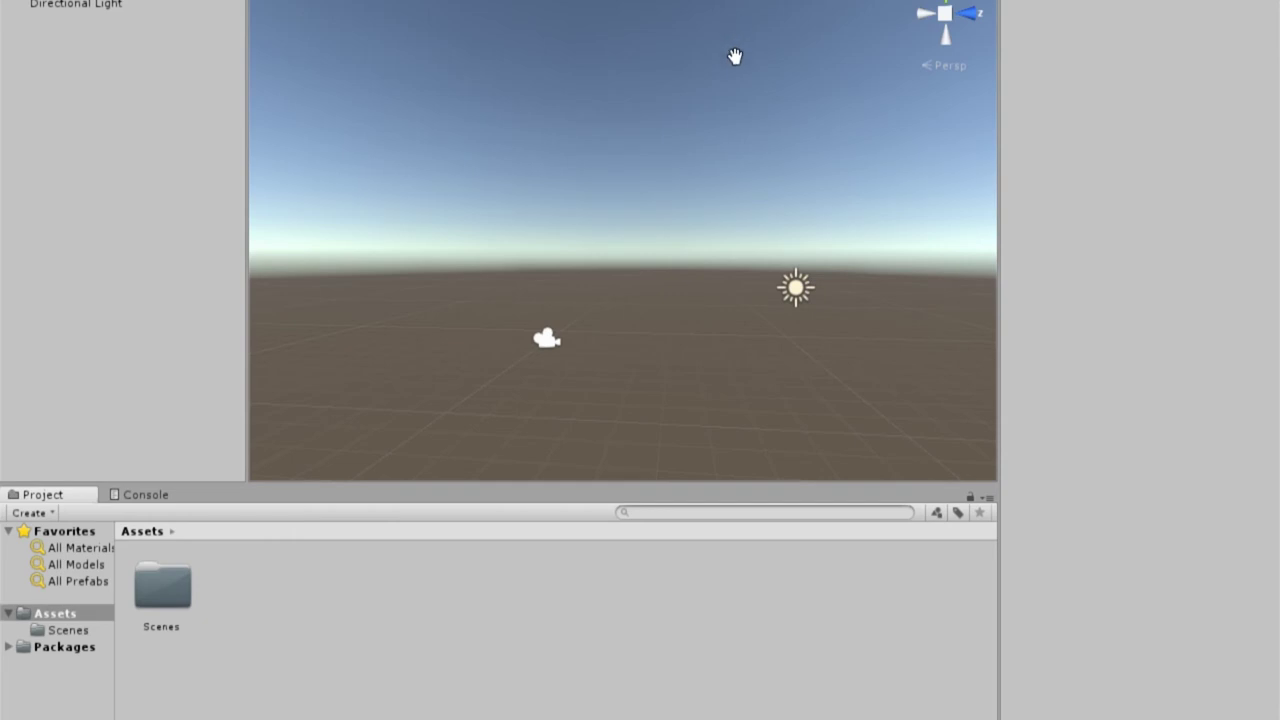
mouse_move(686, 158)
middle_down()
mouse_move(638, 95)
mouse_move(563, 43)
middle_up()
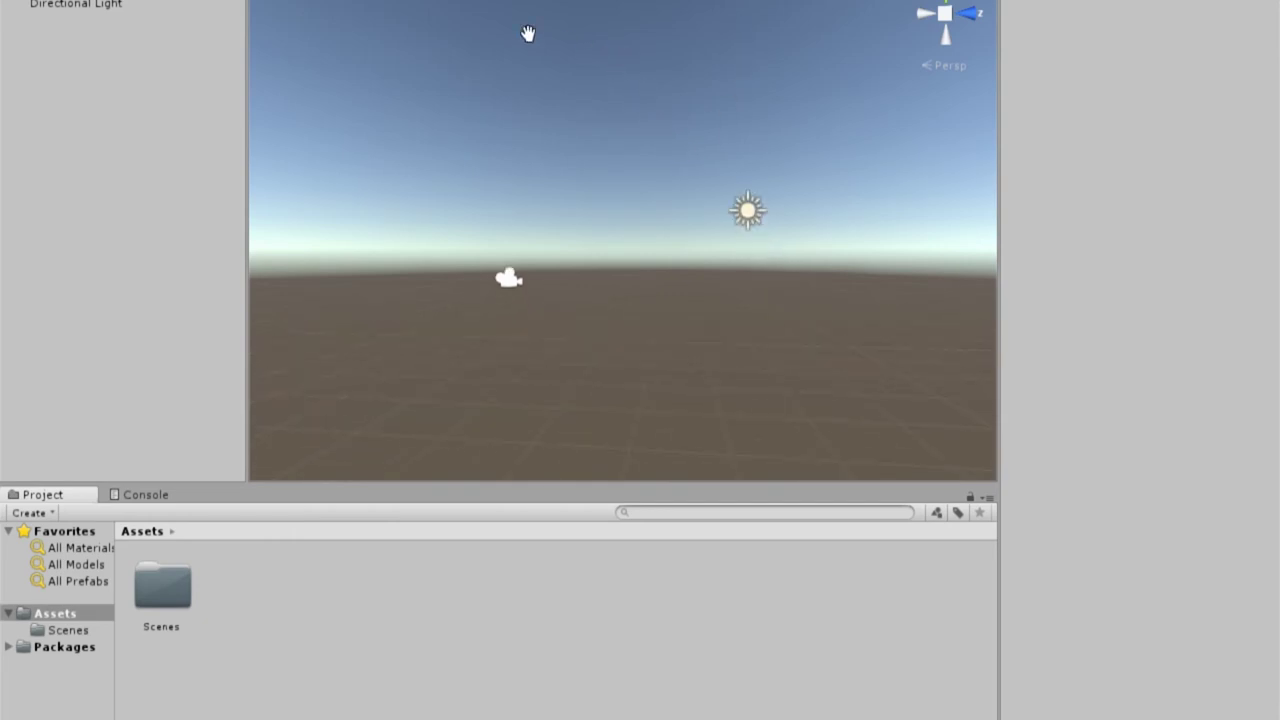
Step: Compare the Wireframe and Shaded Wireframe draw modes in the Scene view
click(290, 1)
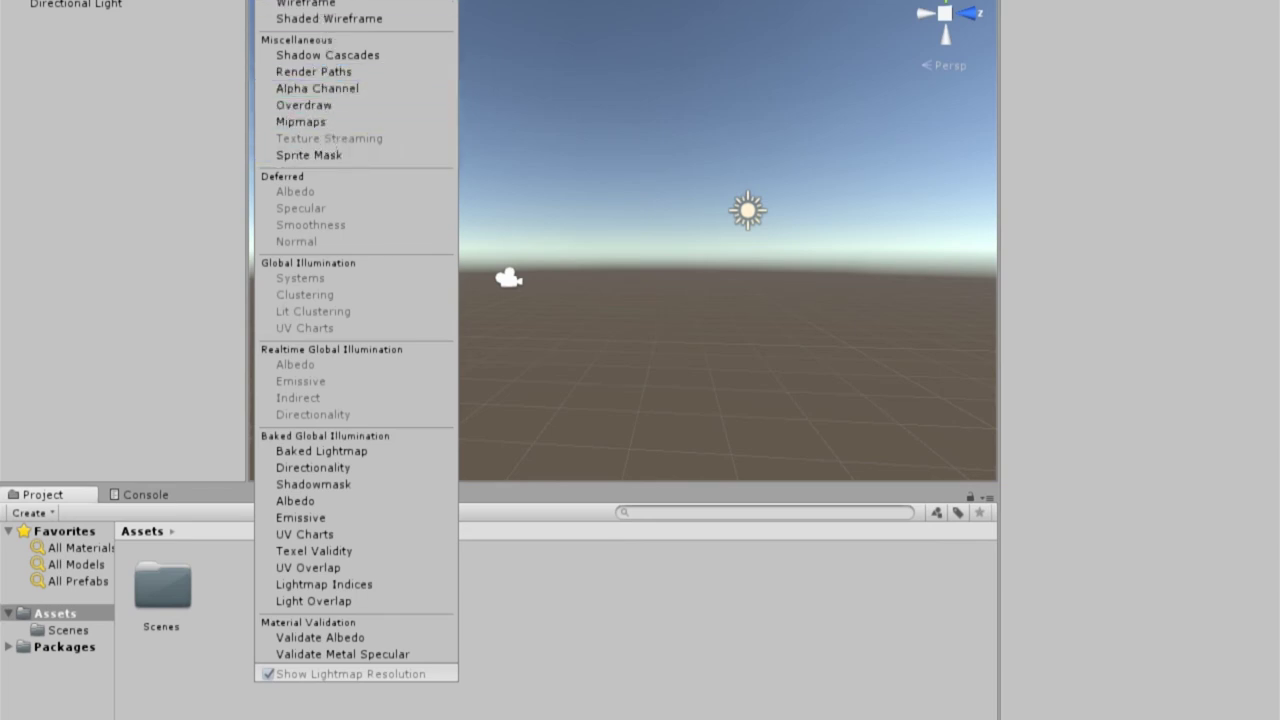
click(322, 6)
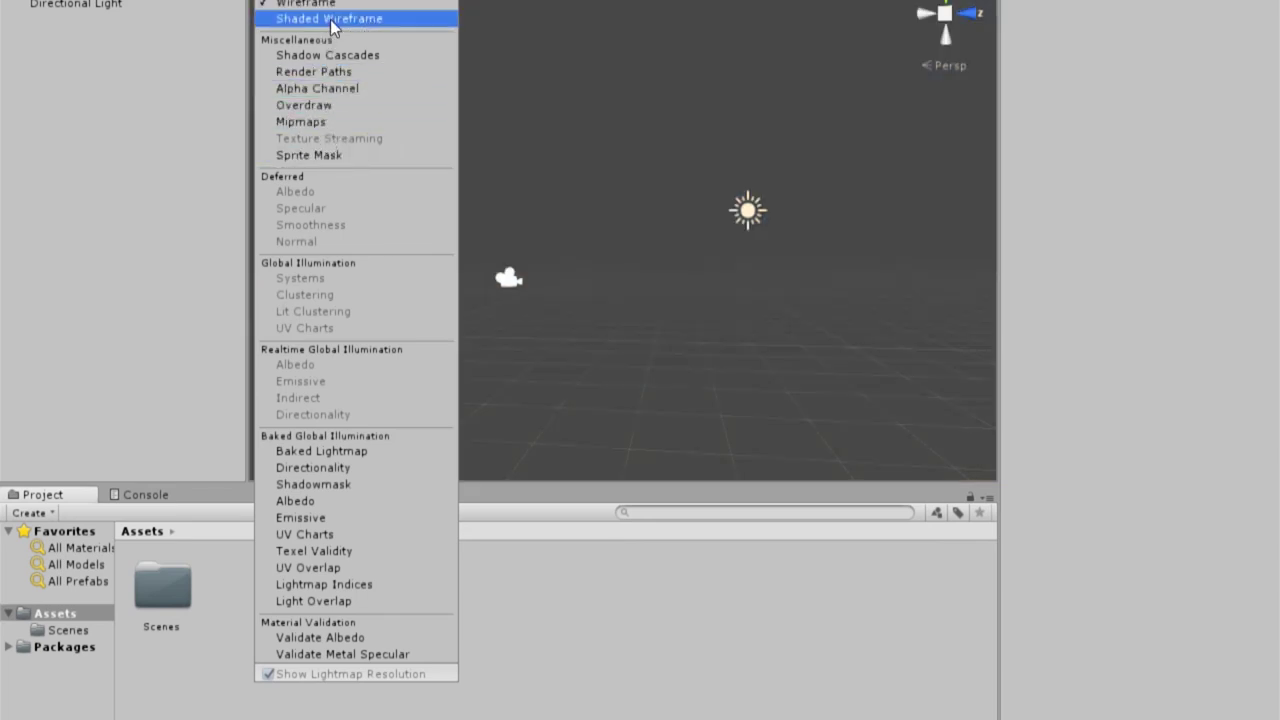
click(326, 19)
click(322, 6)
click(326, 19)
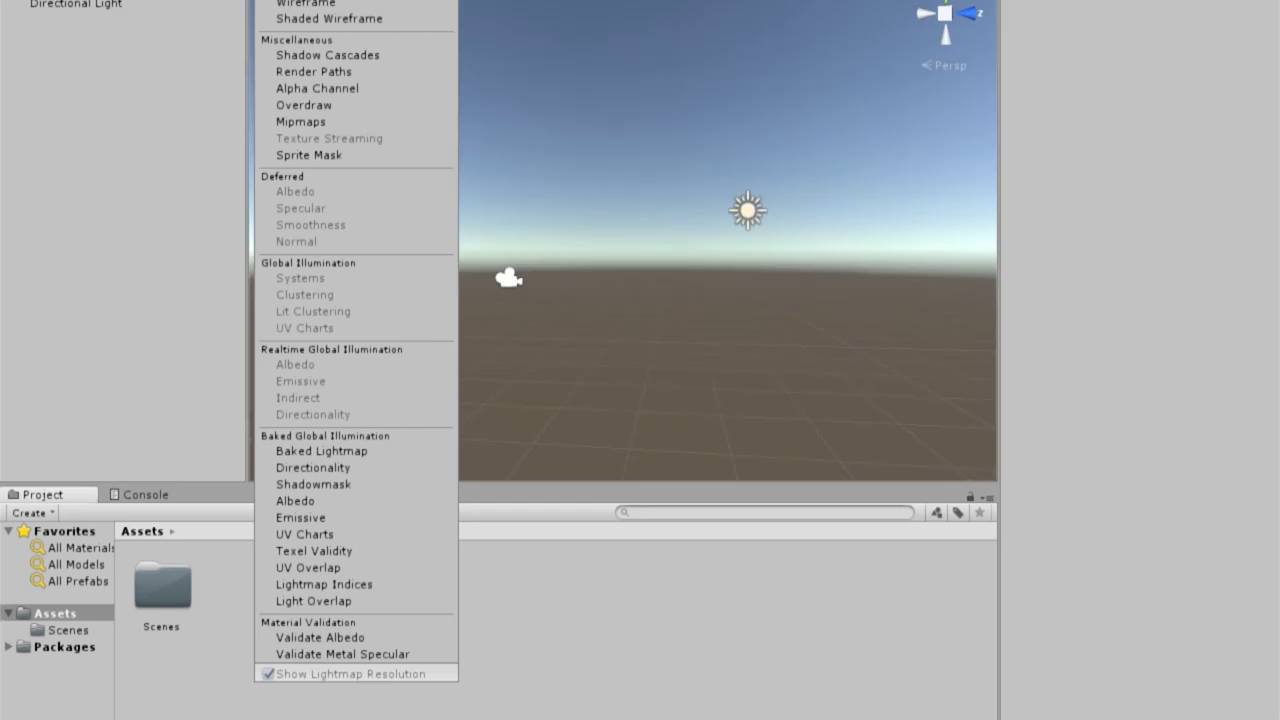
click(320, 5)
click(312, 19)
Step: Preview Shadow Cascades, Mipmaps, Overdraw, Alpha Channel, Render Paths and Sprite Mask, then return to Shaded
click(370, 55)
click(297, 121)
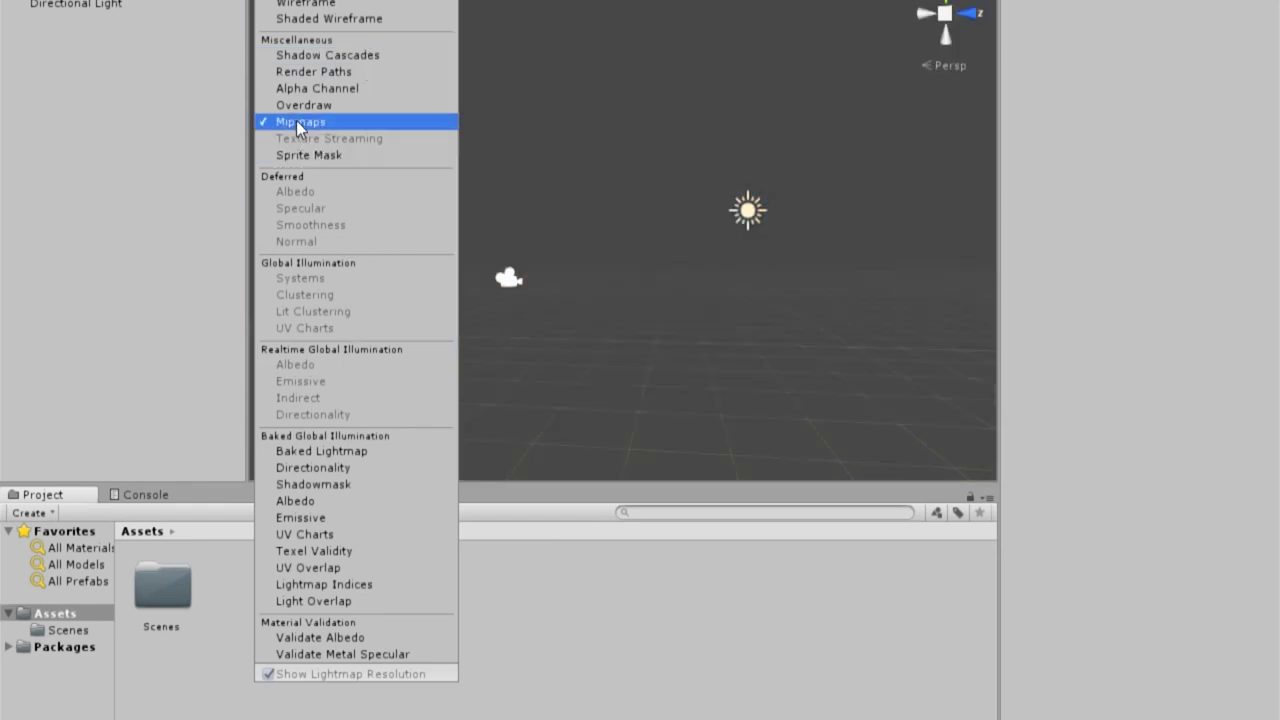
click(297, 105)
click(297, 88)
click(298, 72)
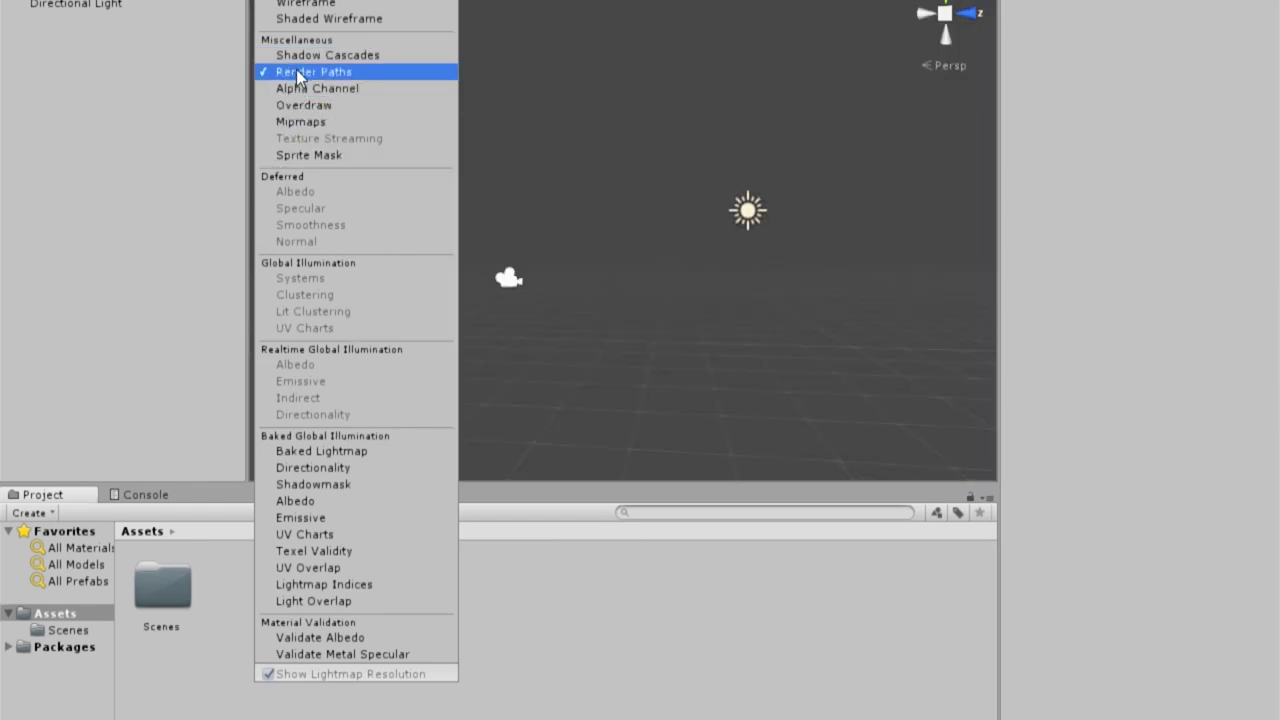
click(298, 56)
click(316, 155)
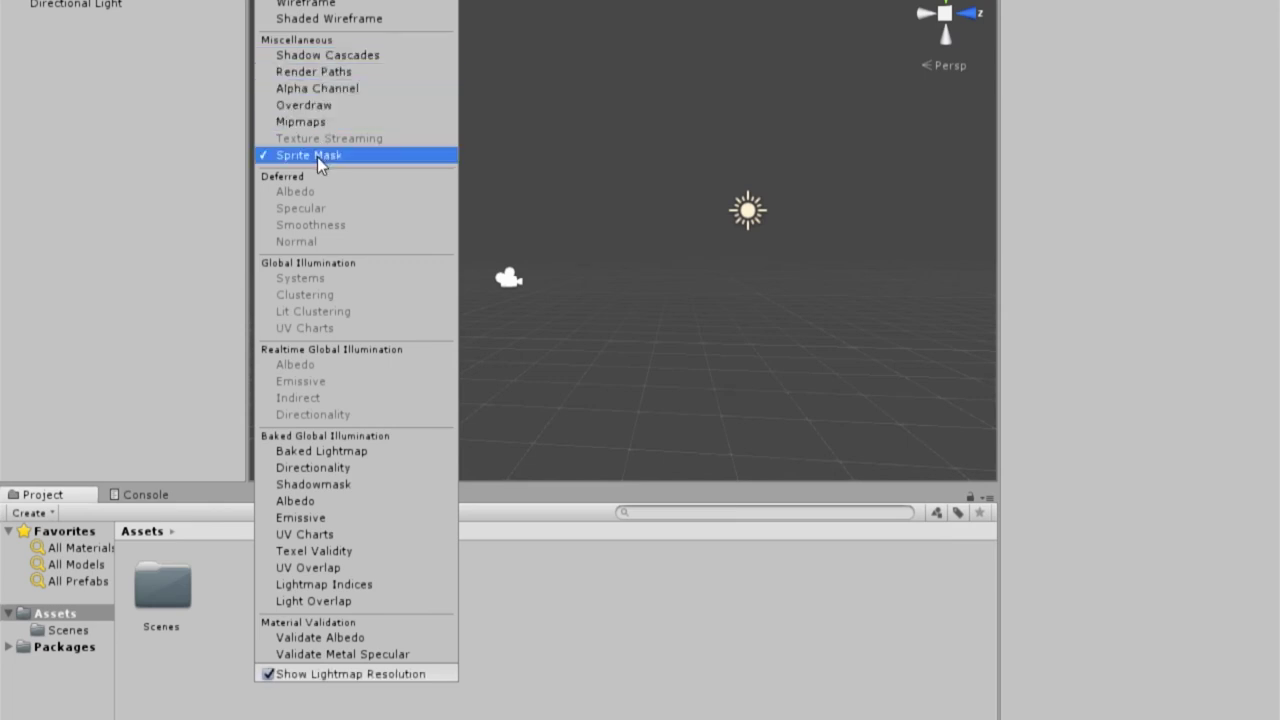
click(287, 2)
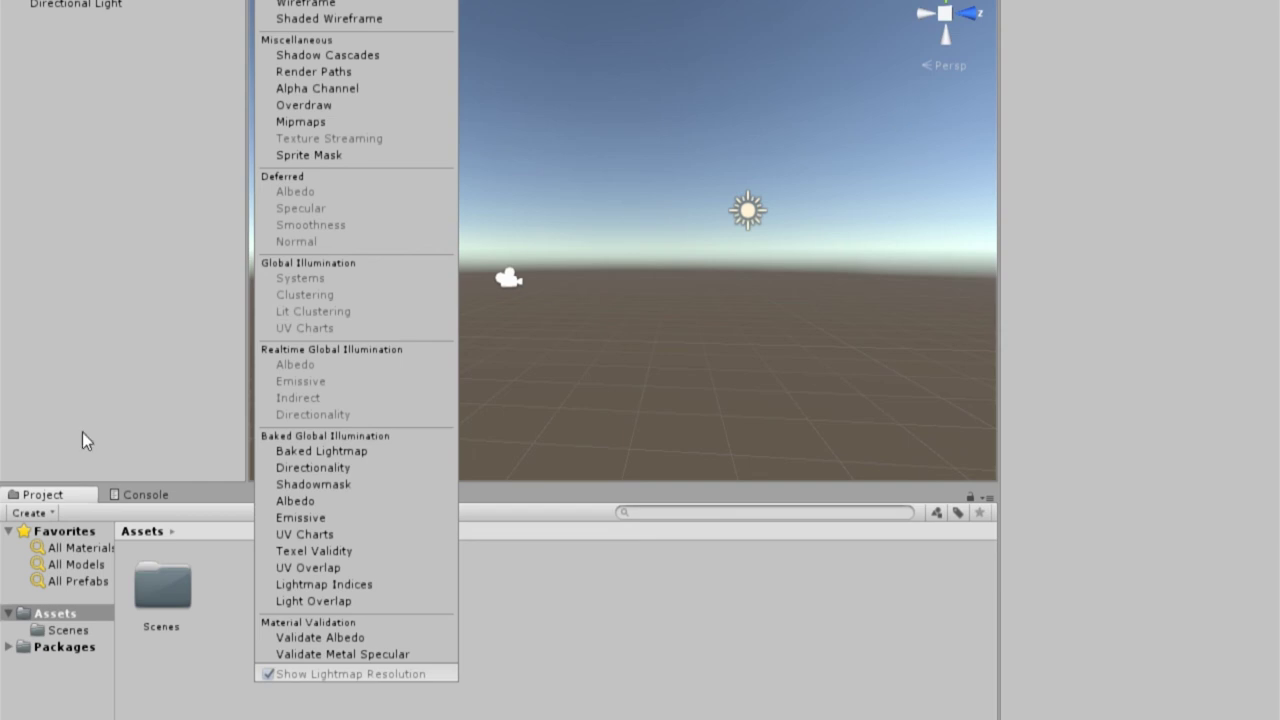
click(656, 357)
mouse_move(666, 274)
right_down()
mouse_move(726, 311)
mouse_move(563, 197)
right_up()
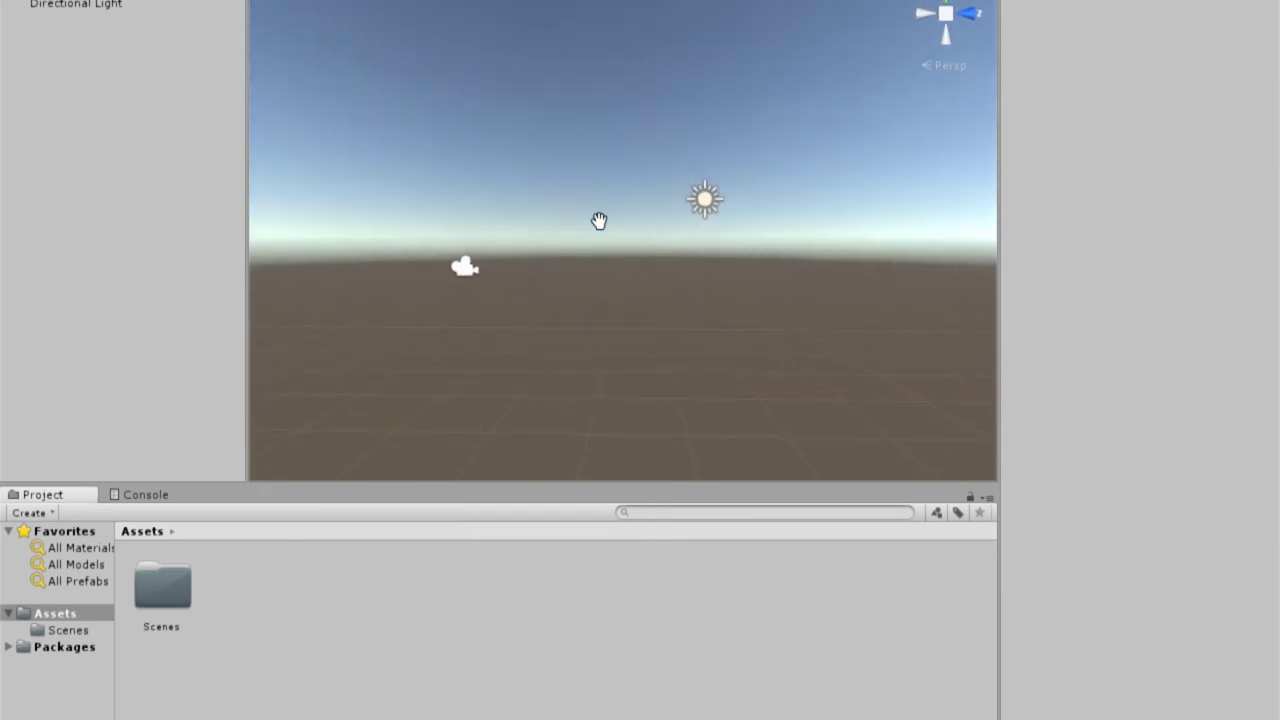
scroll(614, 186, up, 1)
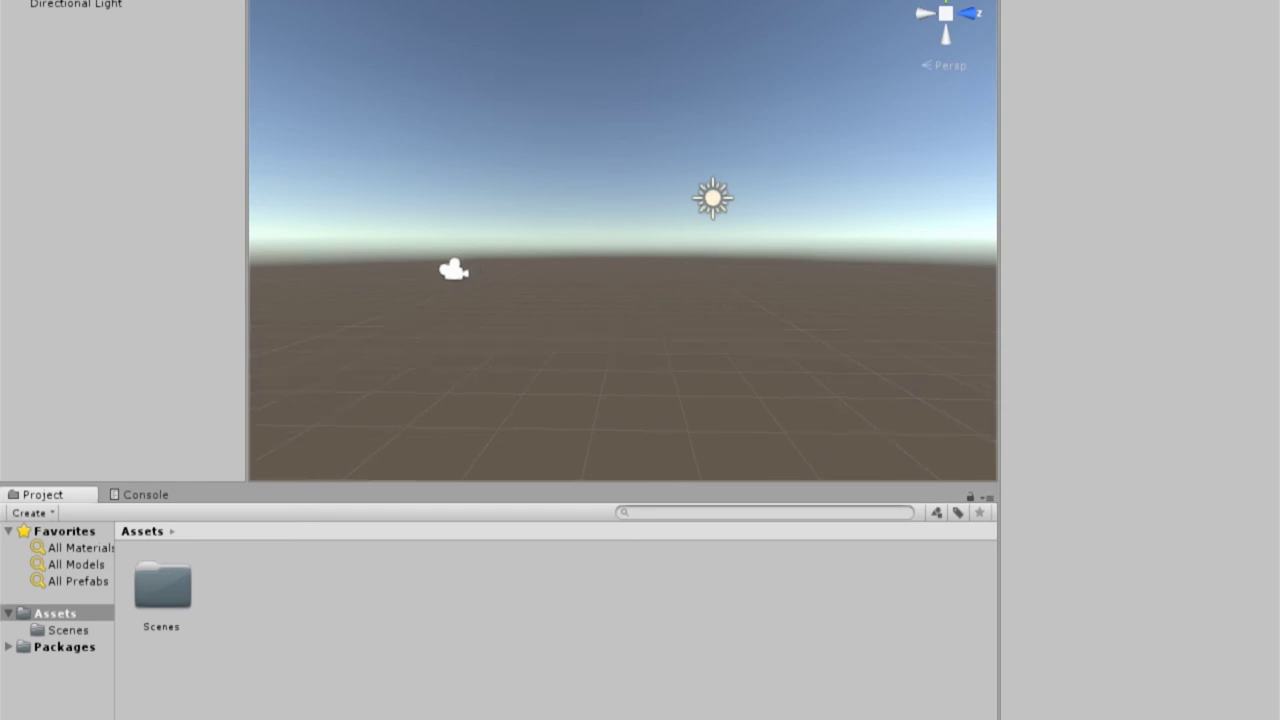
click(290, 0)
key(Escape)
key(2)
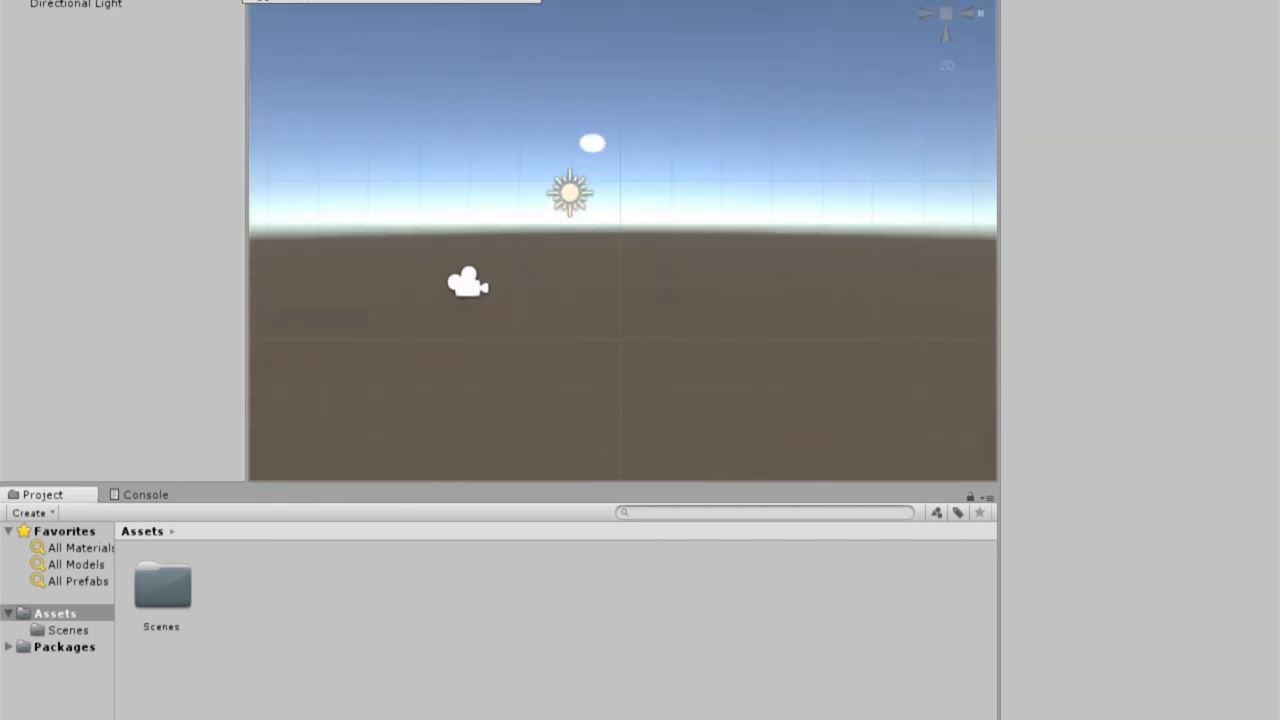
click(432, 8)
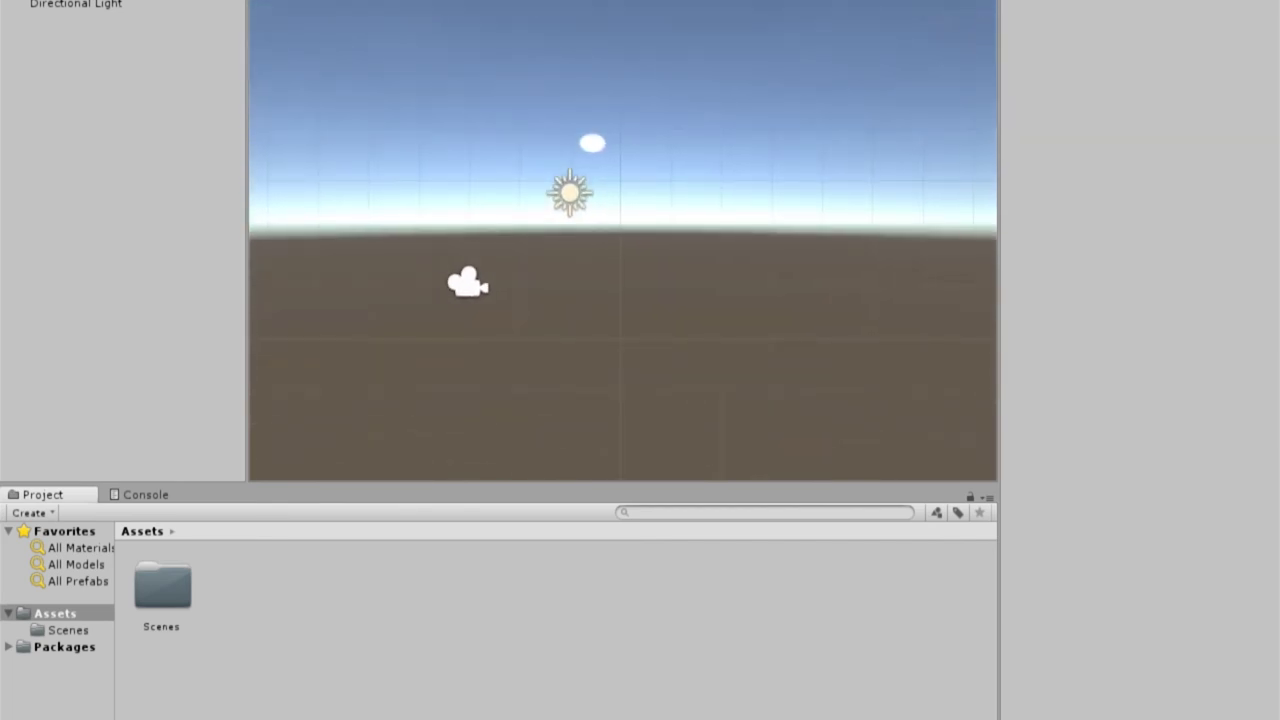
mouse_move(470, 66)
middle_down()
mouse_move(468, 194)
mouse_move(477, 129)
middle_up()
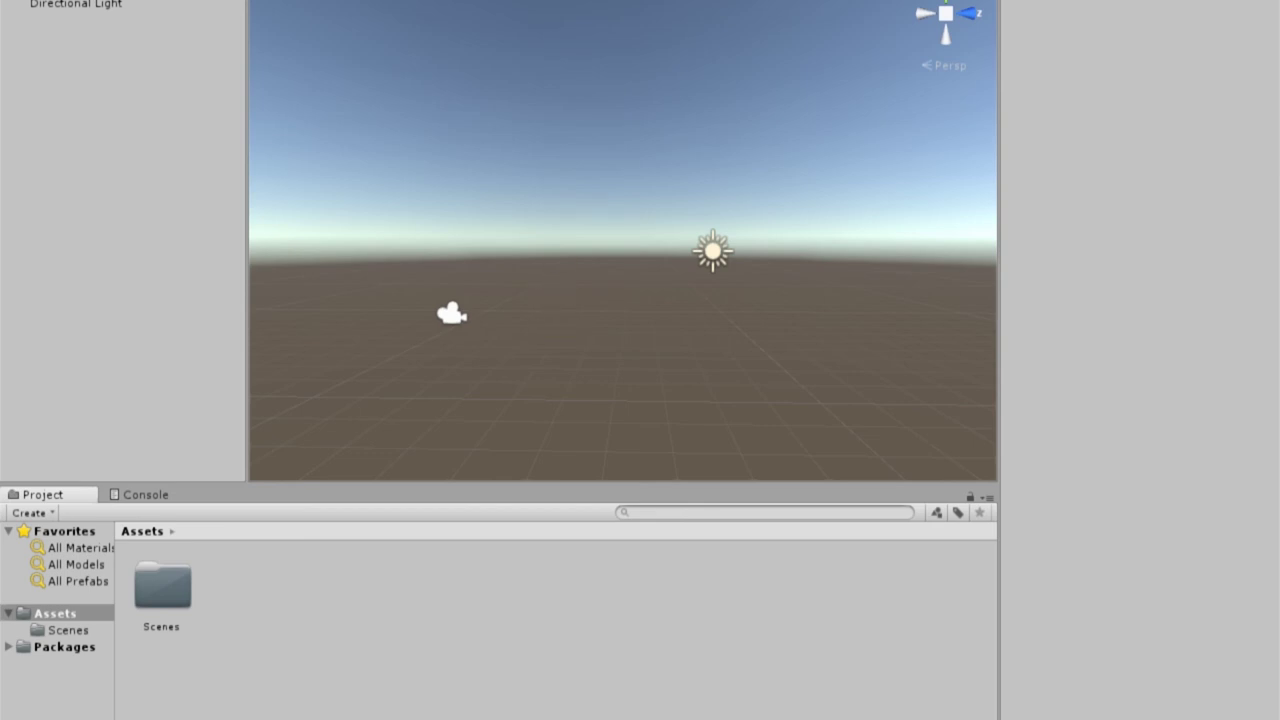
click(480, 1)
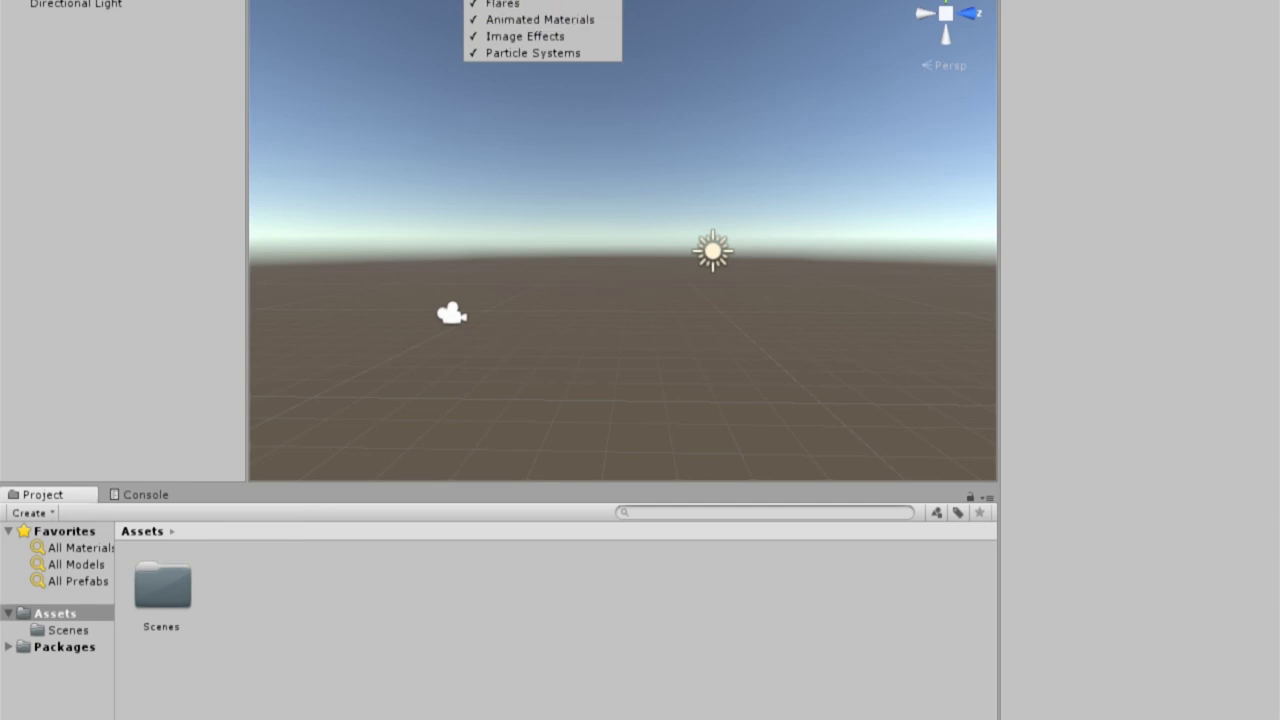
click(580, 165)
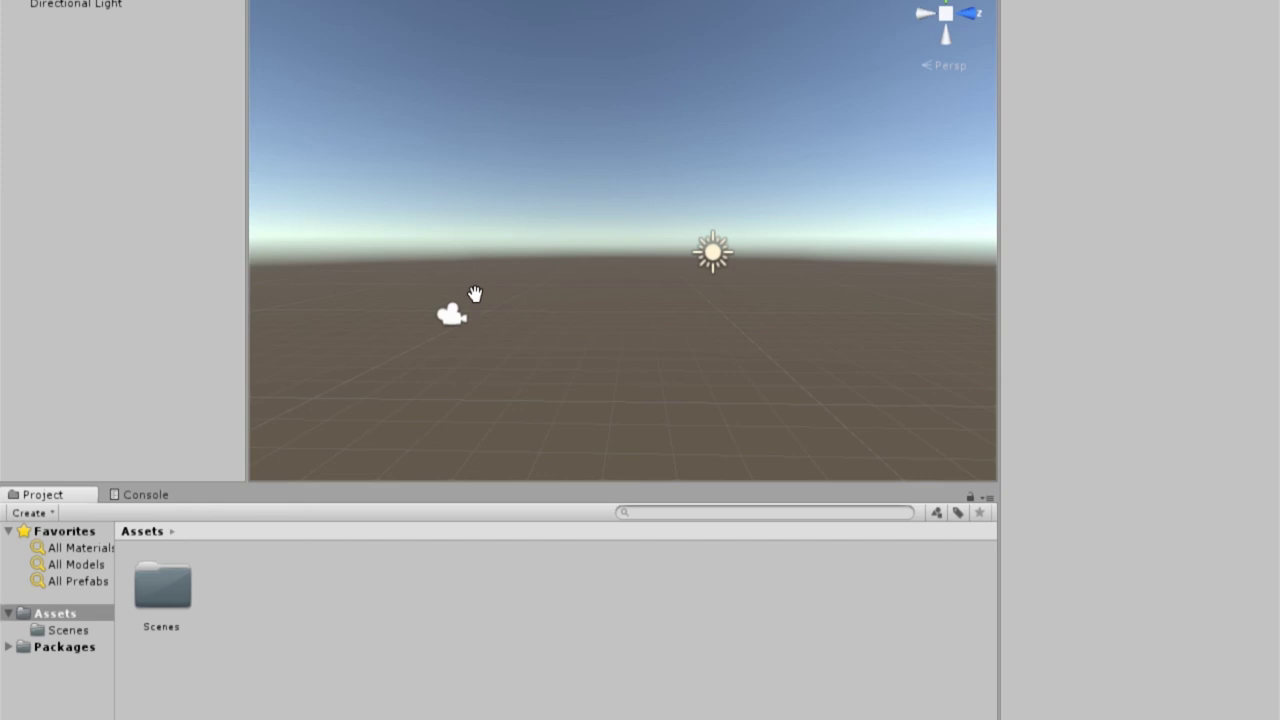
key(ctrl+9)
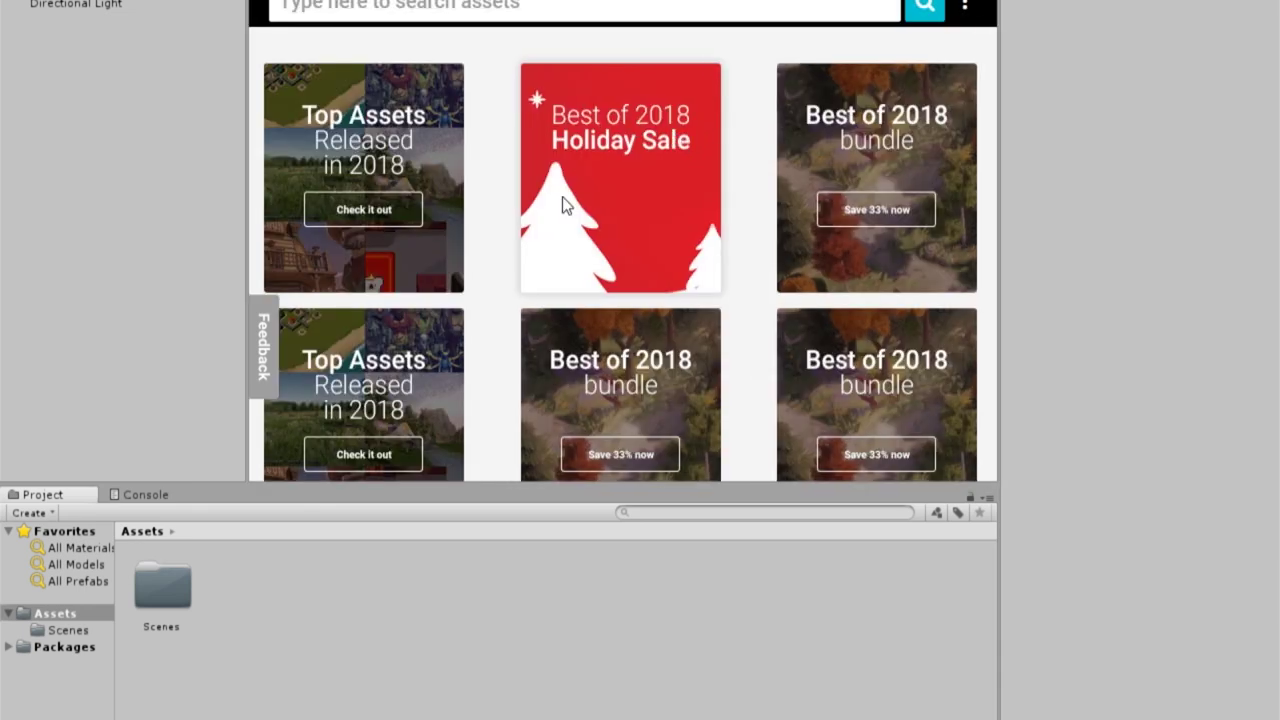
Step: Scroll through the Asset Store's featured, recommended and top 2018 listings, past Playmaker, Bolt and AVPro Video
scroll(563, 206, down, 3)
scroll(560, 268, down, 1)
scroll(563, 264, up, 3)
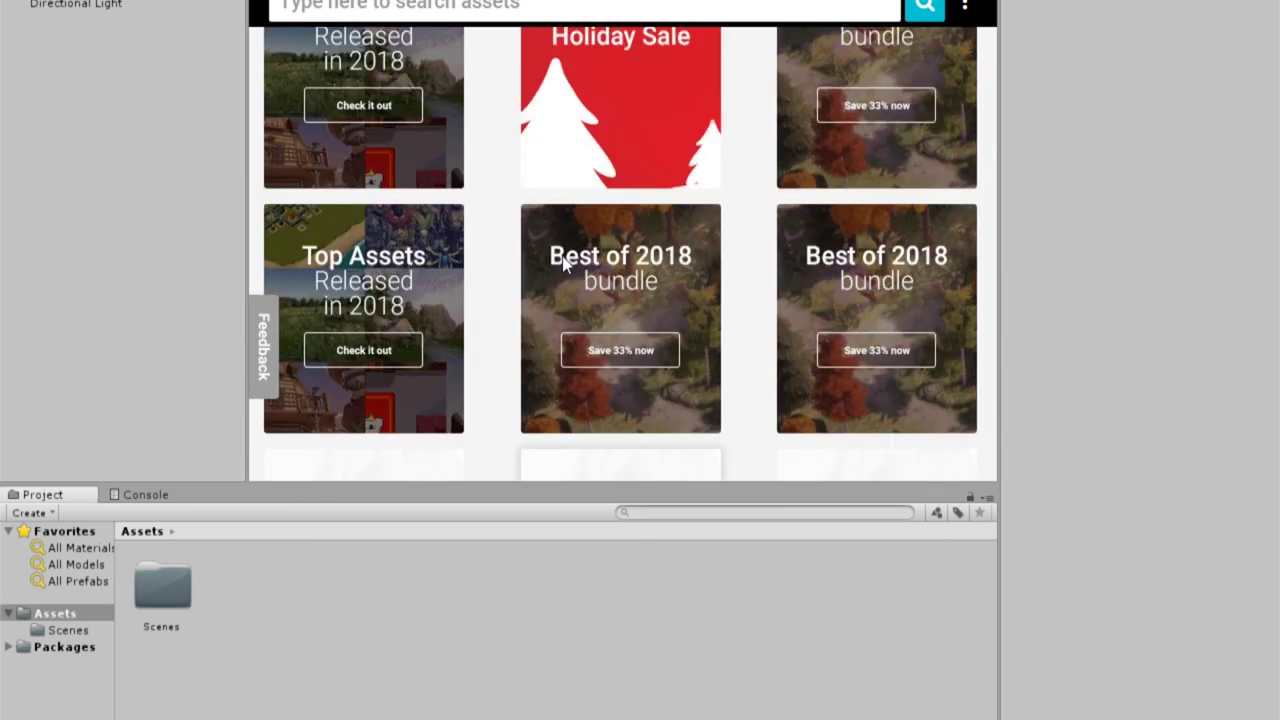
scroll(563, 266, up, 1)
scroll(645, 275, down, 5)
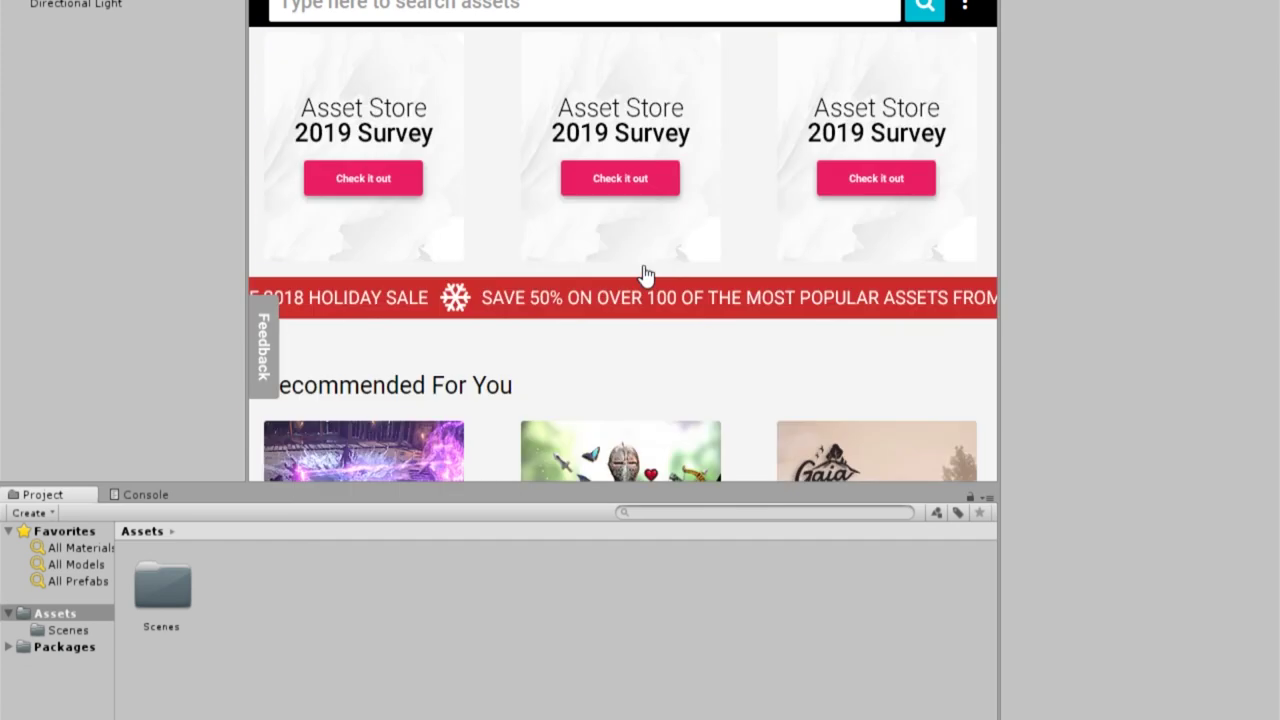
scroll(534, 203, down, 3)
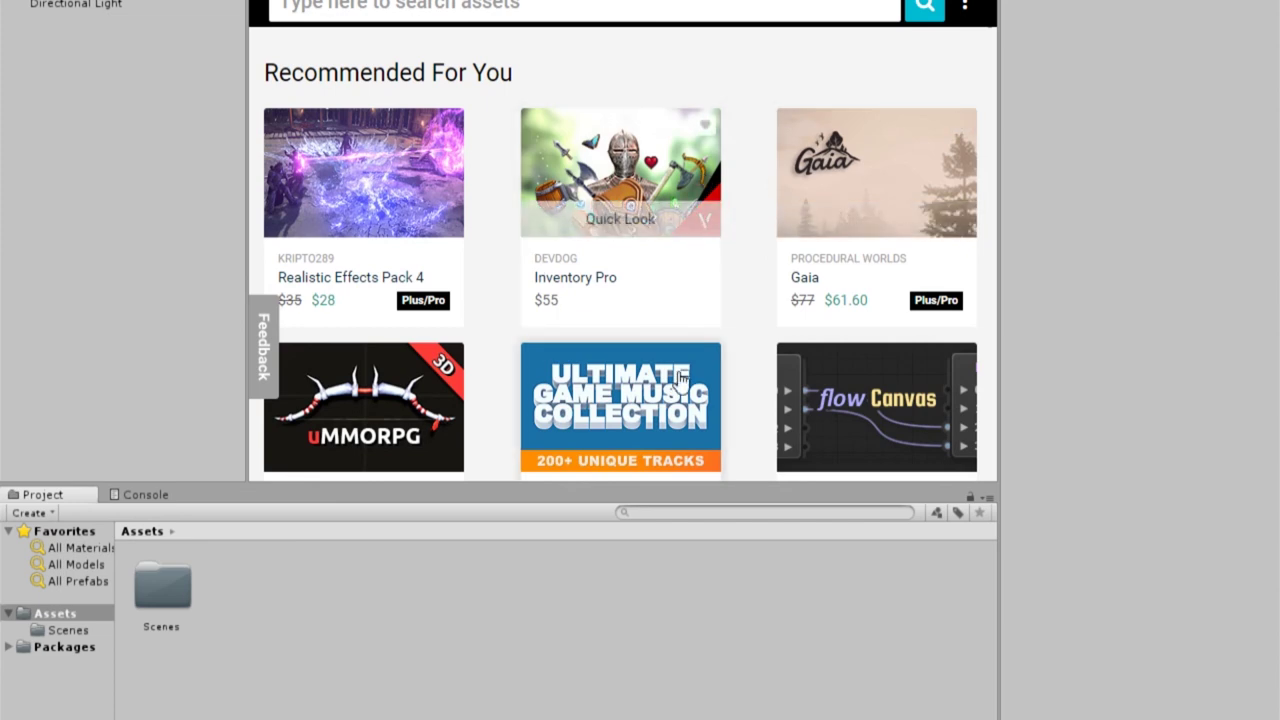
scroll(651, 289, down, 3)
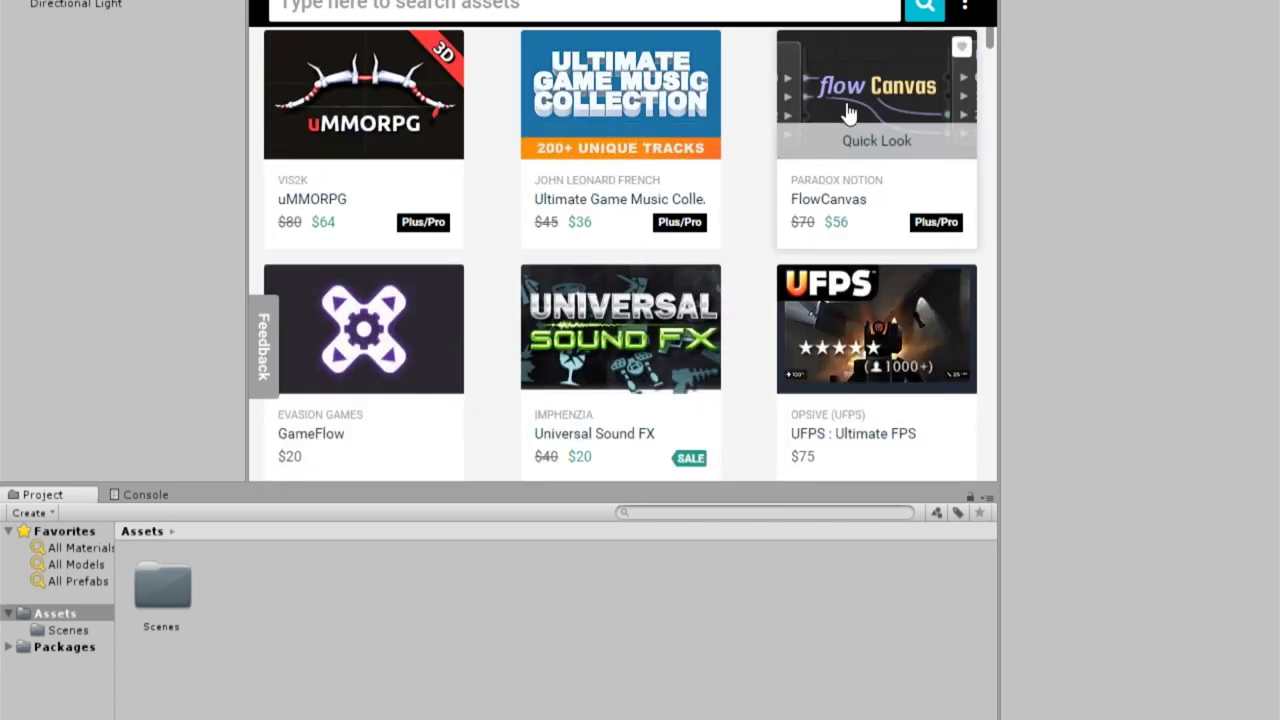
scroll(778, 237, down, 4)
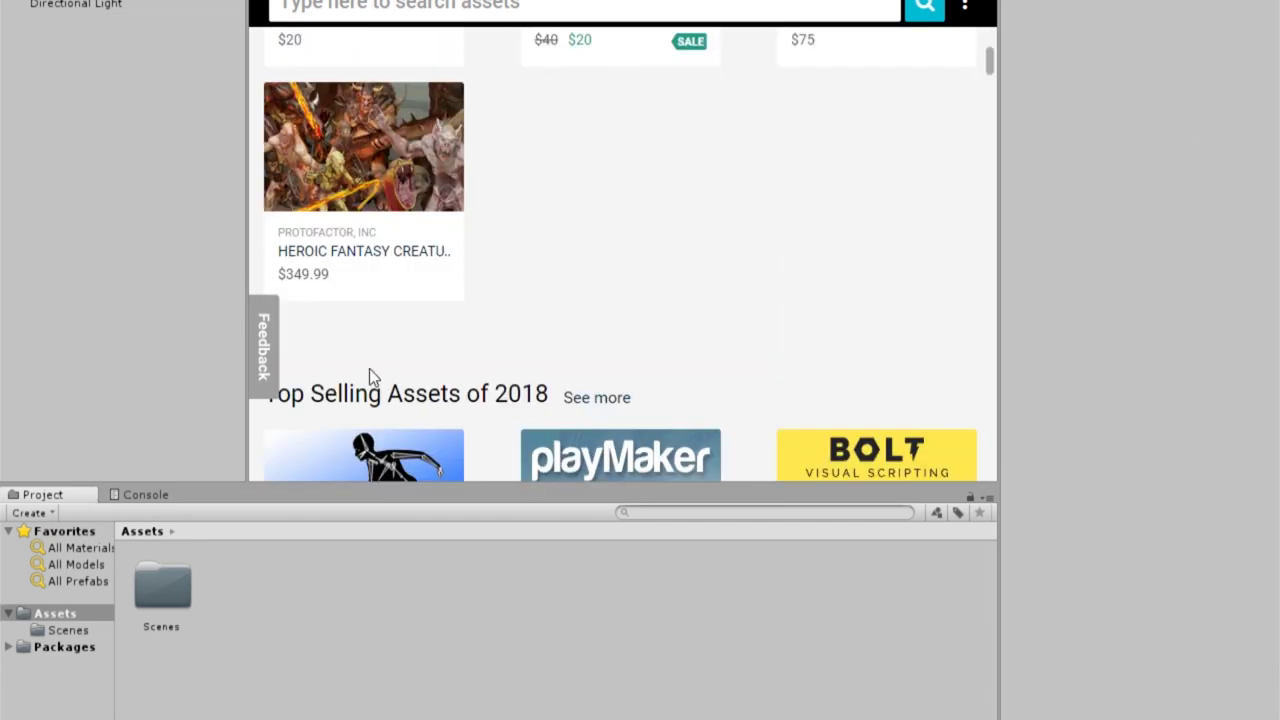
scroll(580, 346, down, 2)
scroll(489, 289, down, 2)
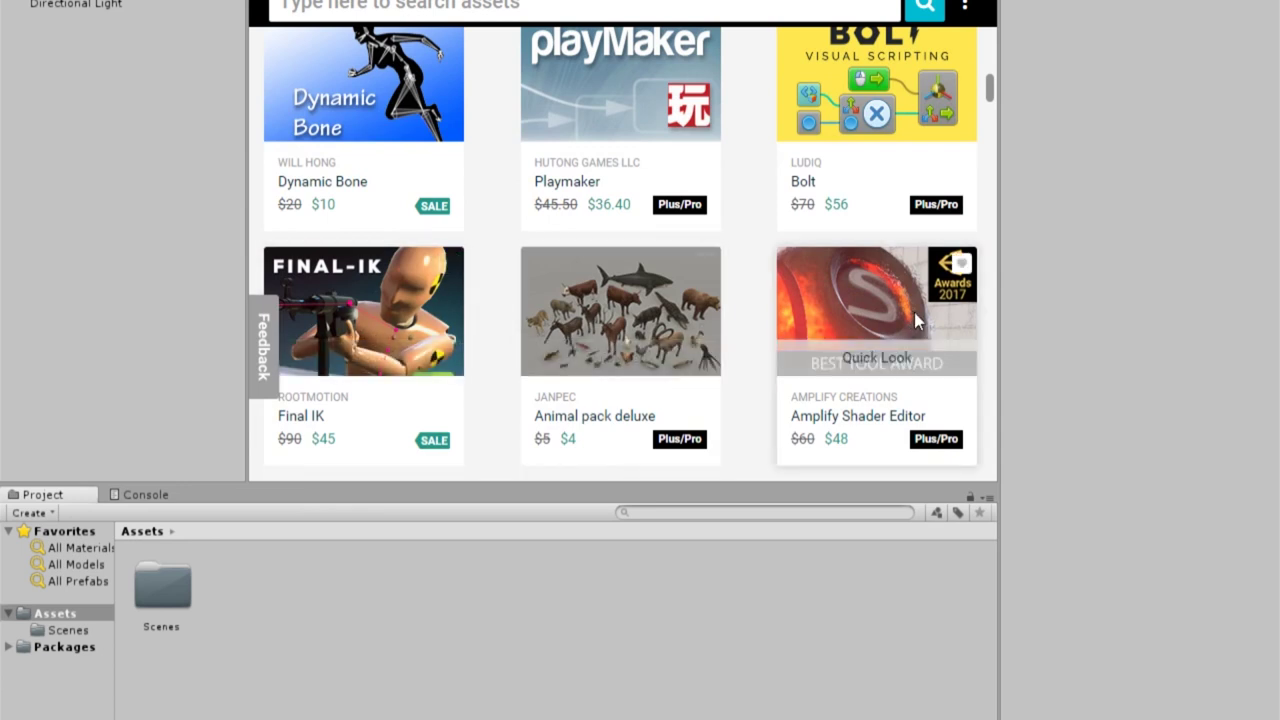
scroll(917, 321, down, 2)
scroll(917, 321, down, 2)
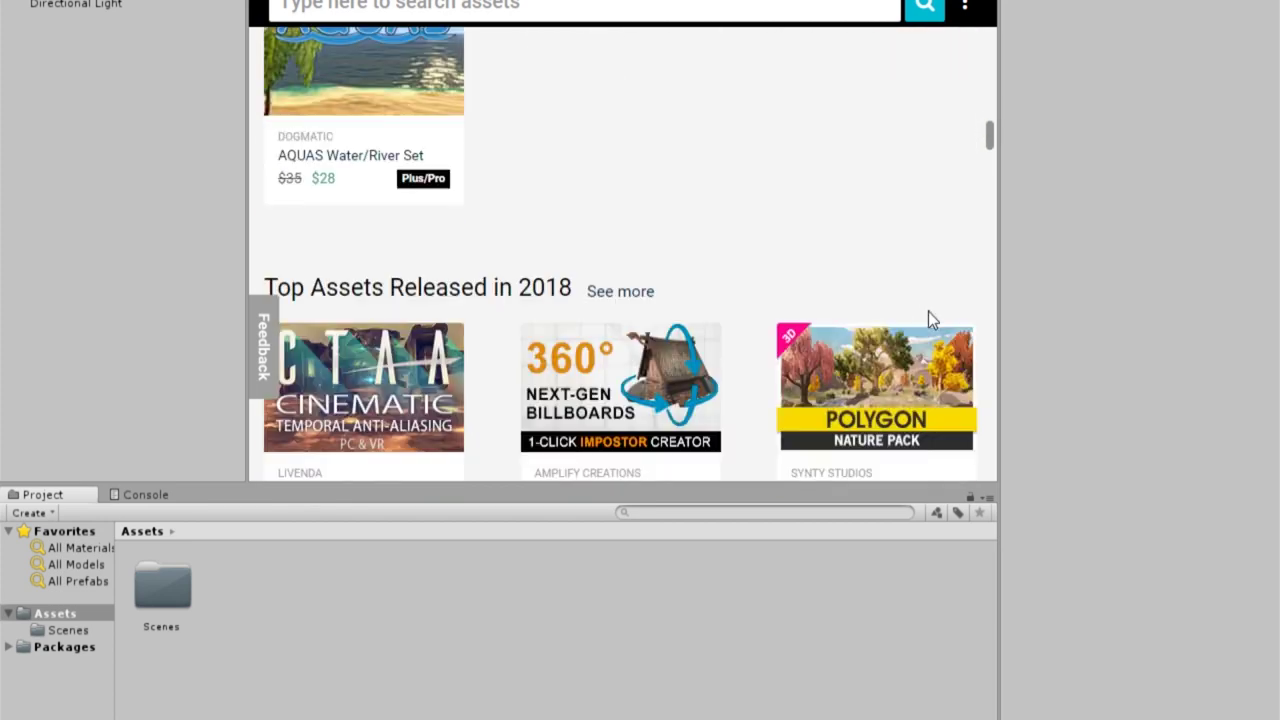
scroll(928, 311, down, 2)
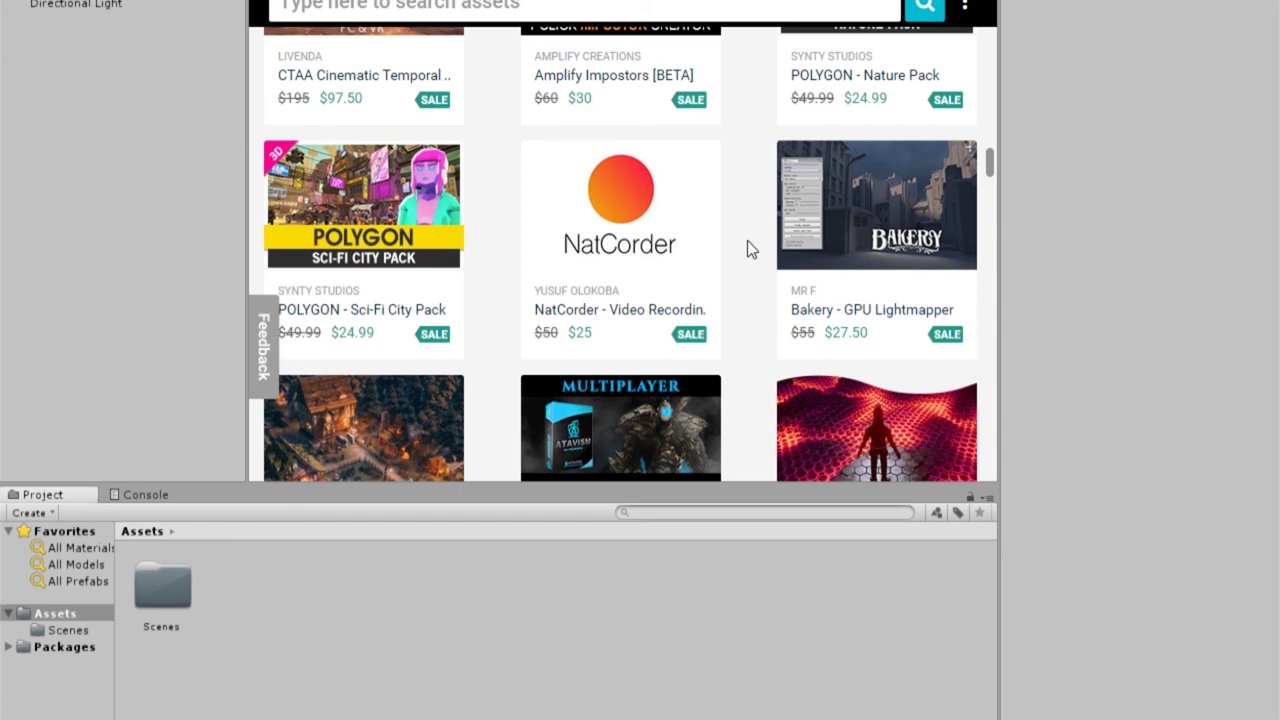
scroll(717, 247, down, 2)
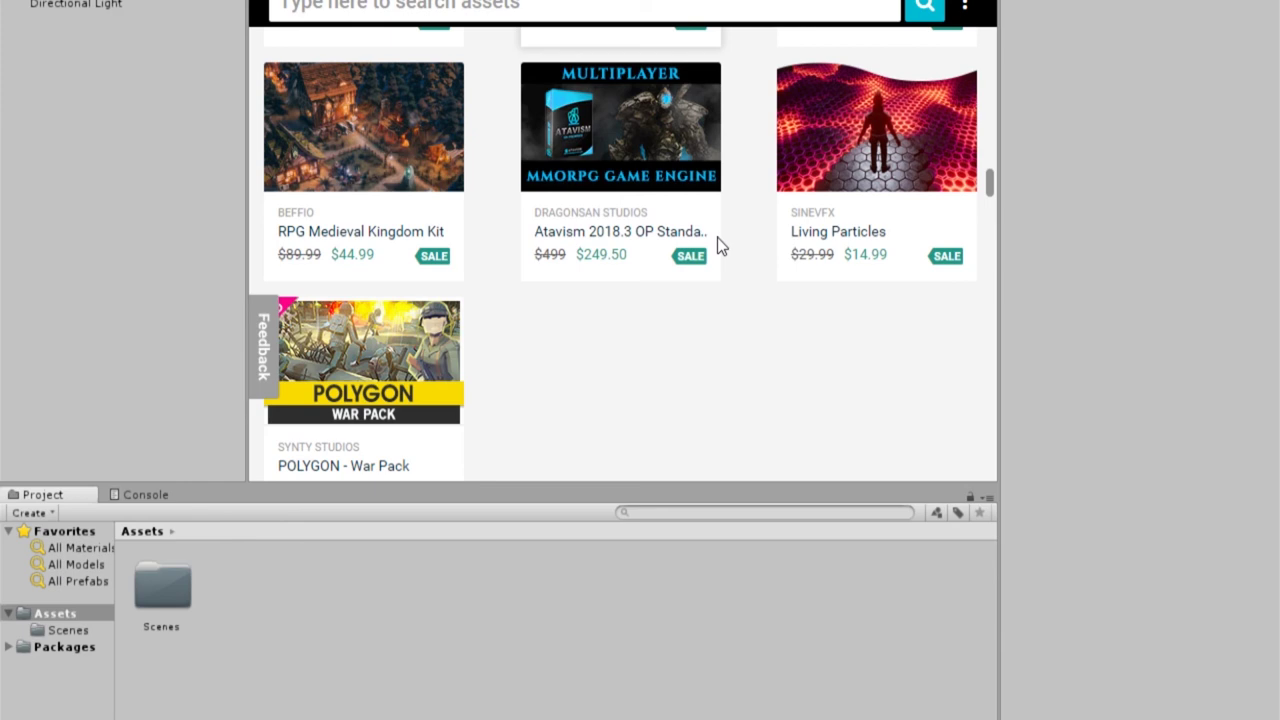
scroll(705, 375, down, 5)
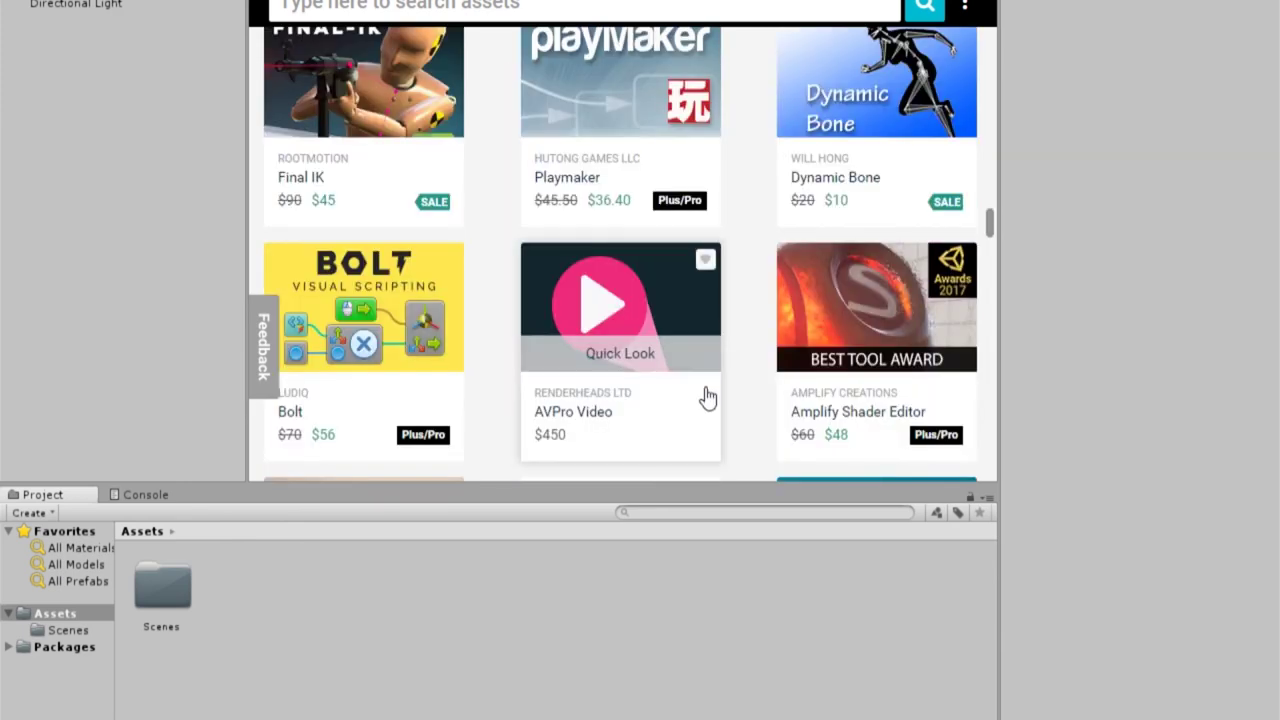
scroll(702, 398, down, 5)
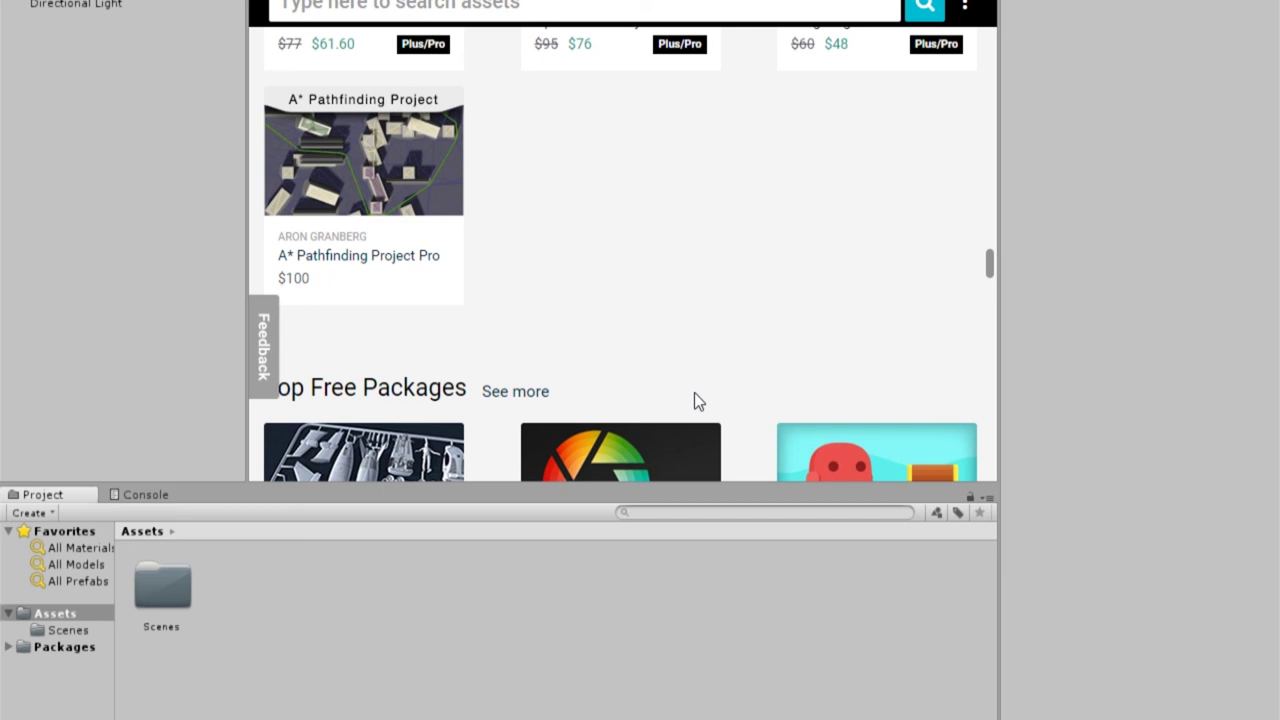